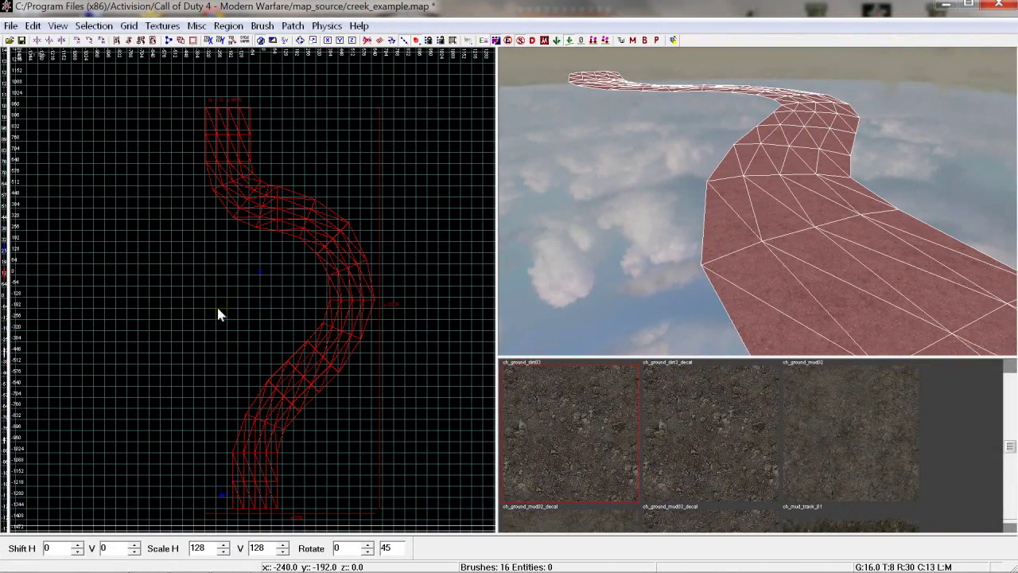
Deselect the road and draw a ground brush of about 928 × 2176 covering the whole road.
key(Escape)
drag(100, 121, 257, 502)
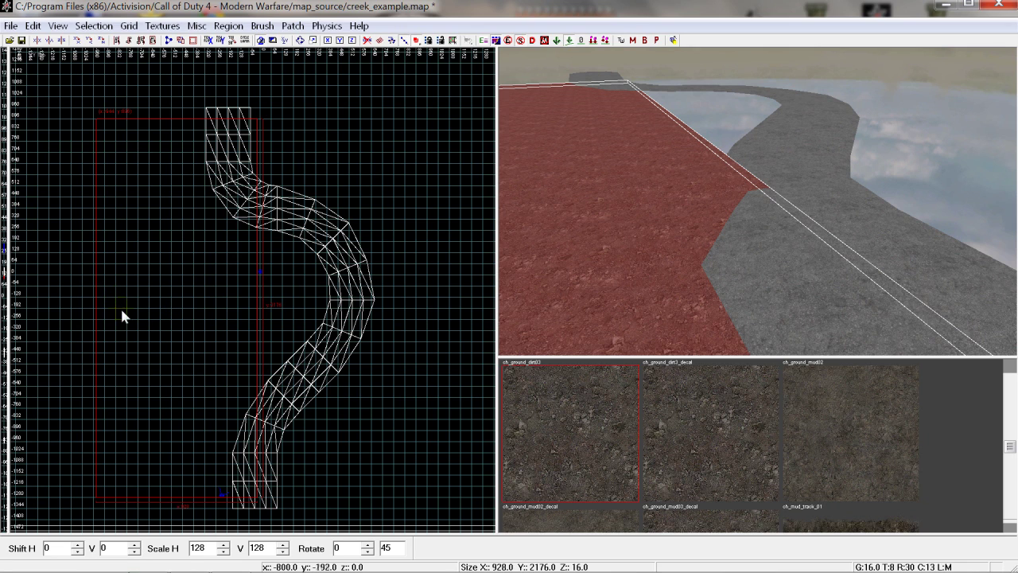
Remove the oversized brush and zoom the top view in on the road's lower end.
right_drag(123, 317, 114, 273)
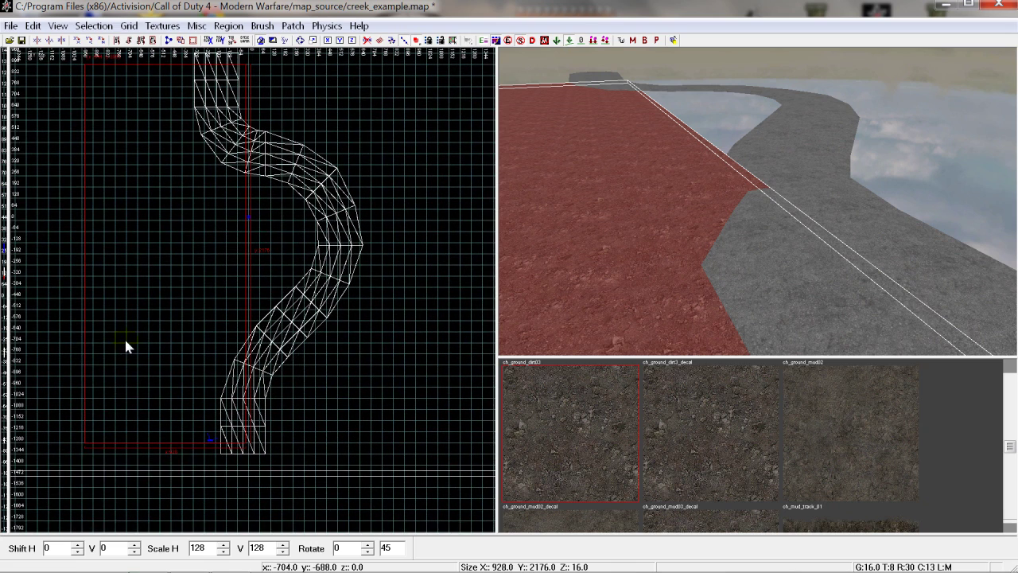
key(Escape)
right_drag(125, 348, 125, 360)
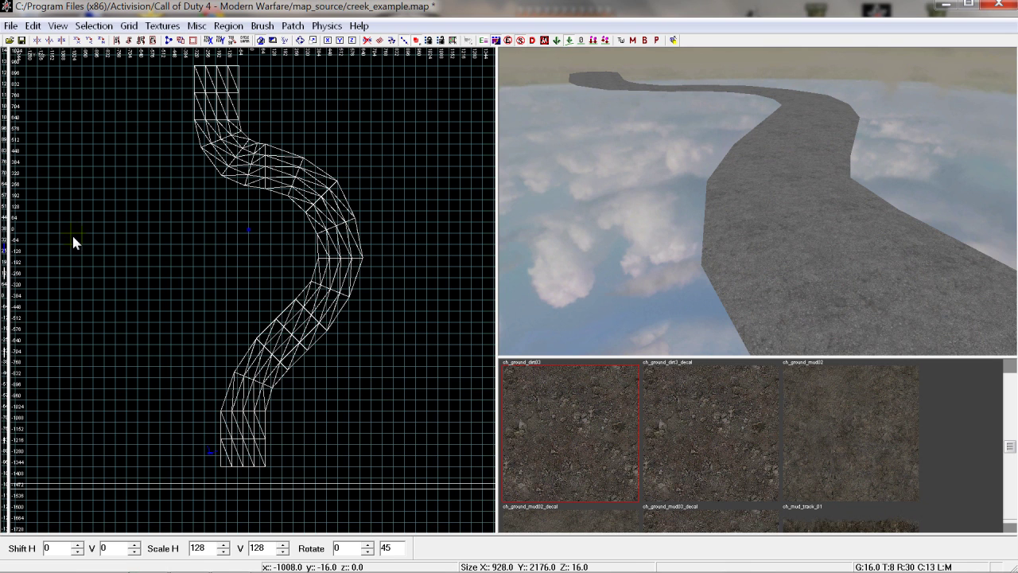
right_drag(161, 329, 189, 390)
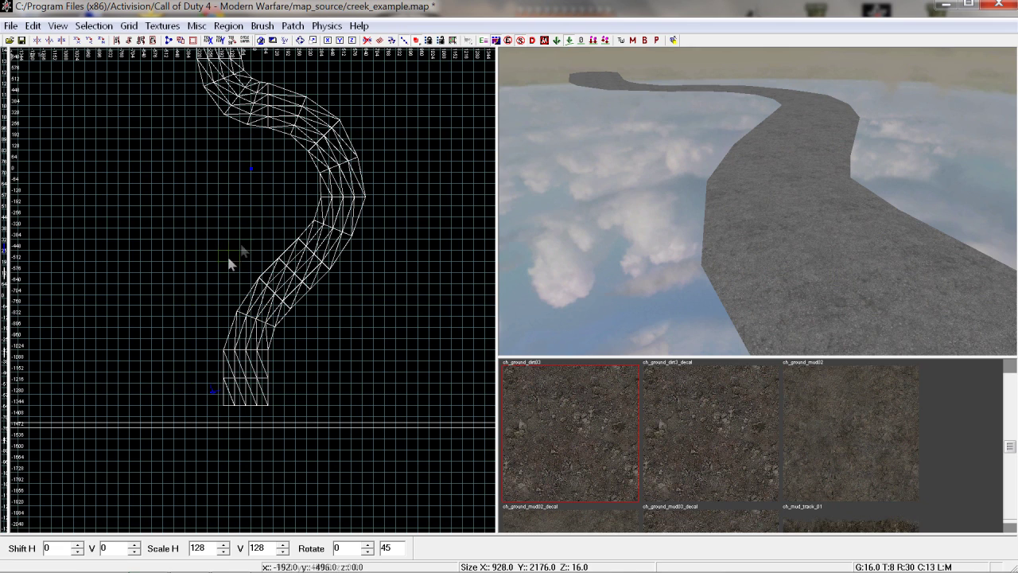
scroll(240, 151, up, 3)
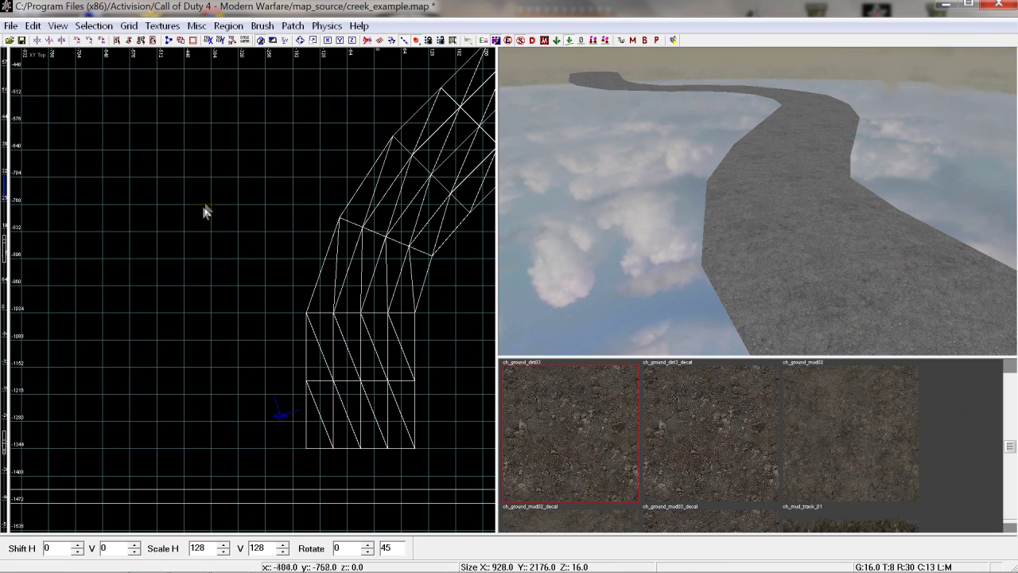
Draw a brush left of the road's lower end and convert it to a 2×2 terrain patch.
drag(193, 210, 320, 443)
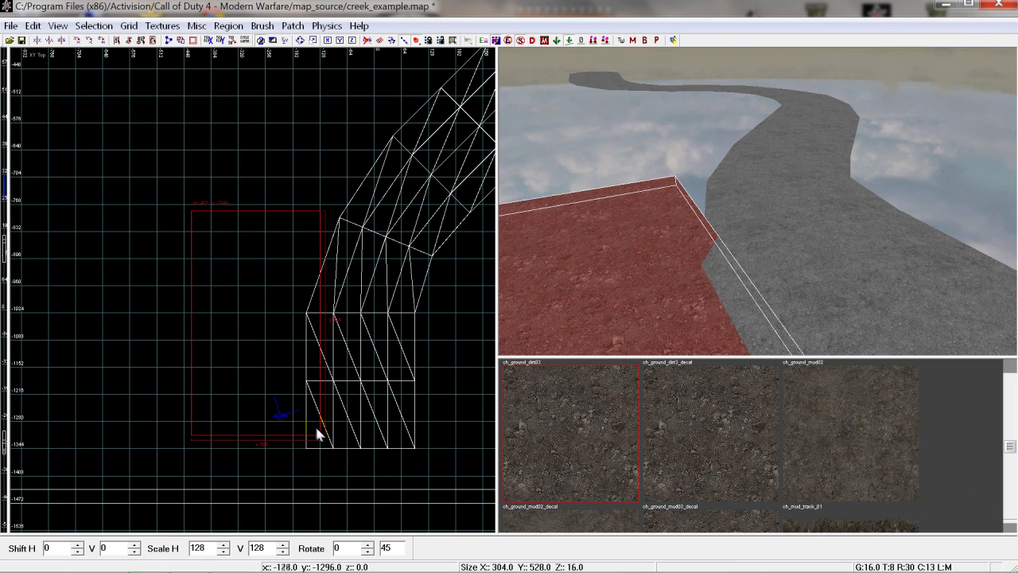
click(293, 25)
click(326, 62)
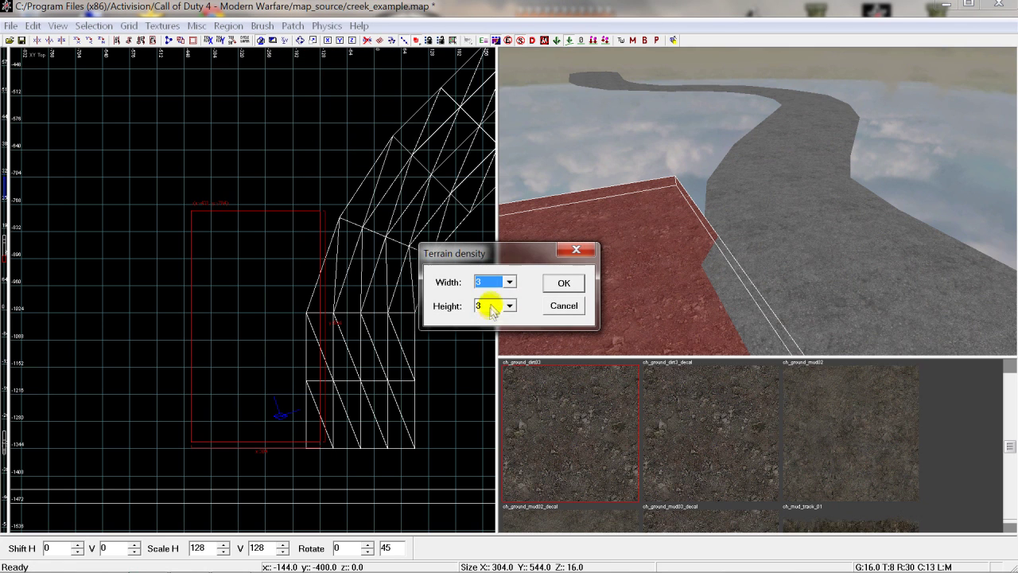
click(509, 282)
click(509, 306)
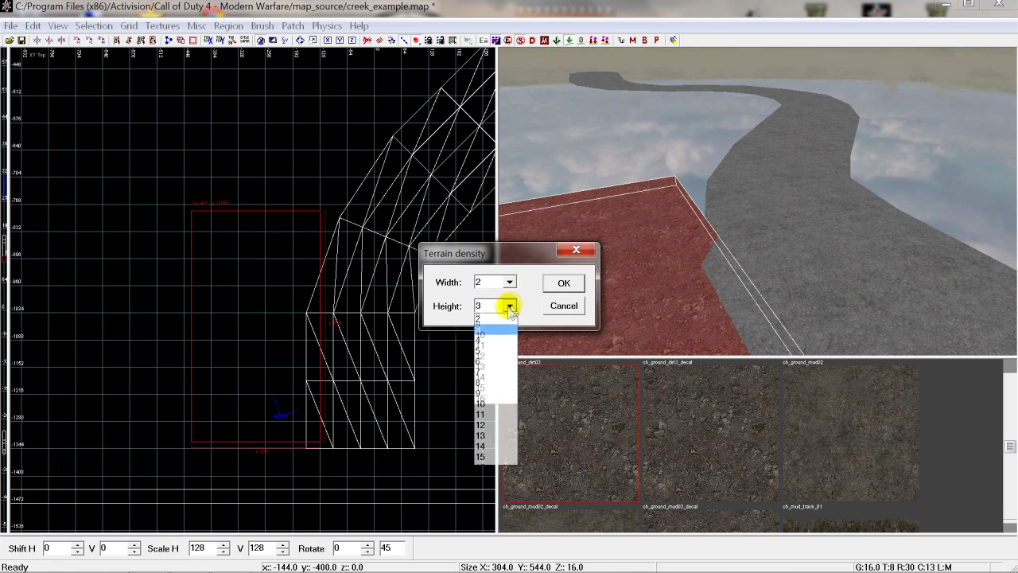
click(489, 318)
click(562, 285)
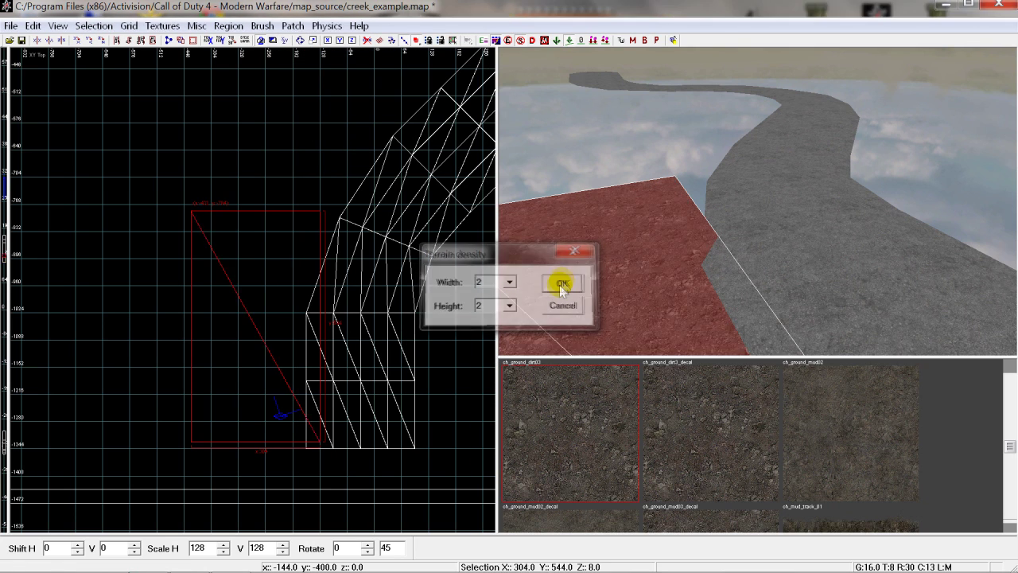
Snap the patch's top-right and bottom-right corners onto the road edge.
key(Up)
key(Up)
key(Up)
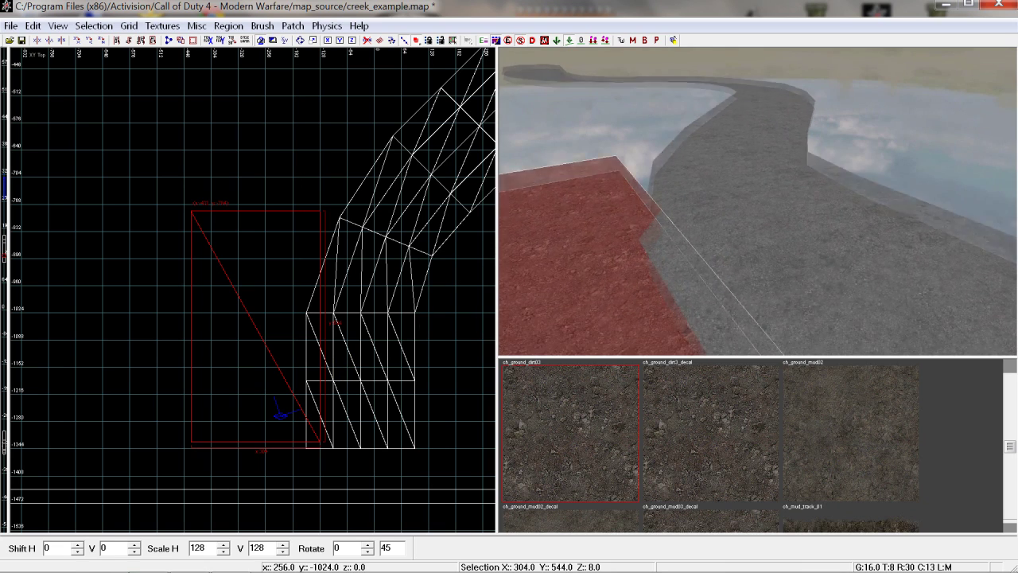
key(v)
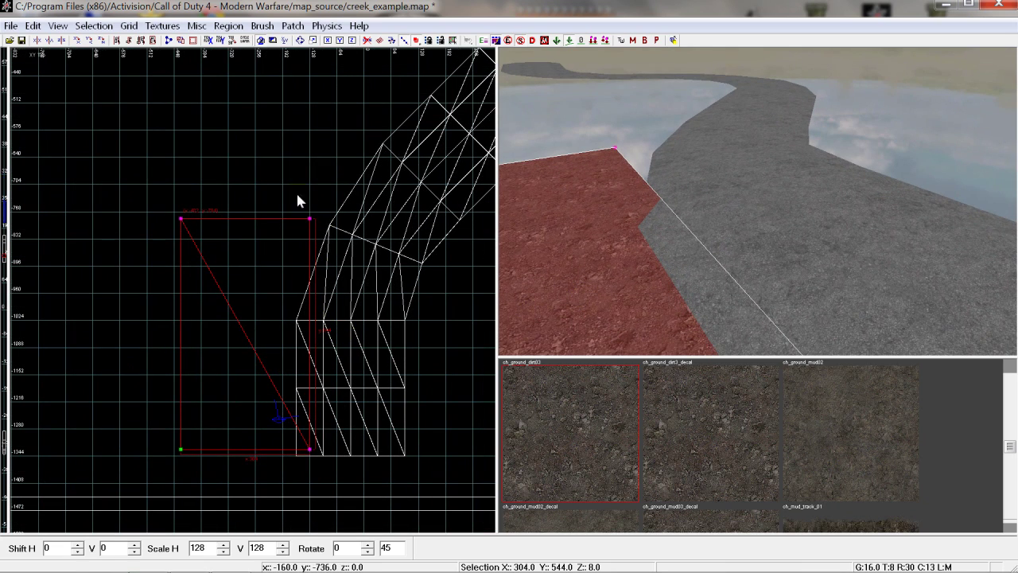
drag(310, 219, 323, 226)
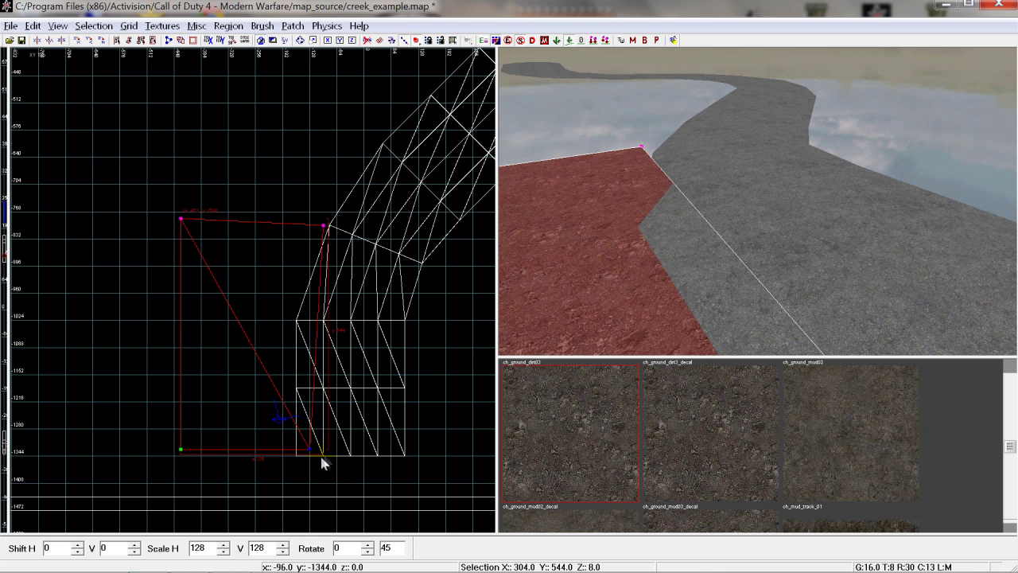
drag(323, 459, 296, 455)
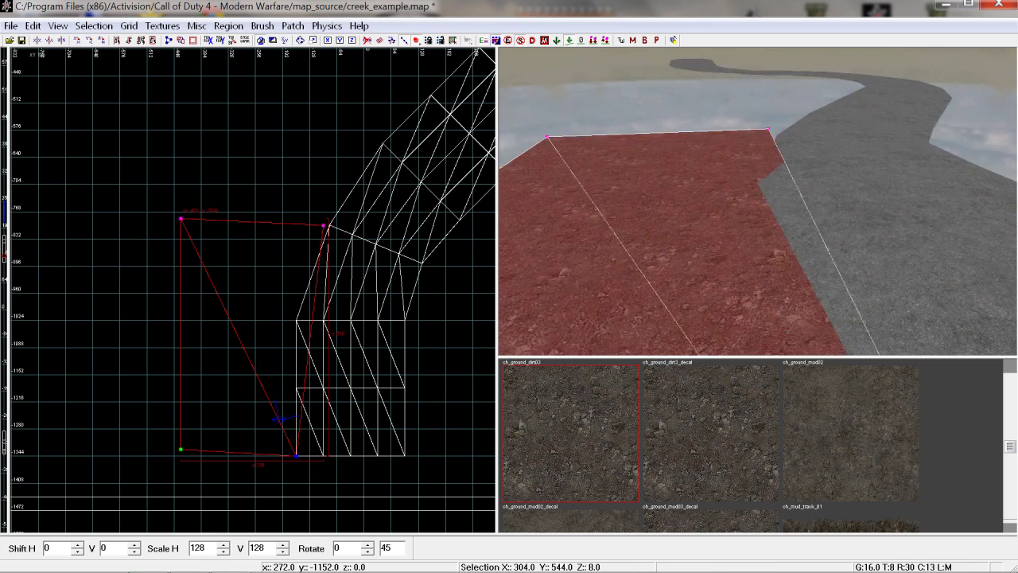
key(Escape)
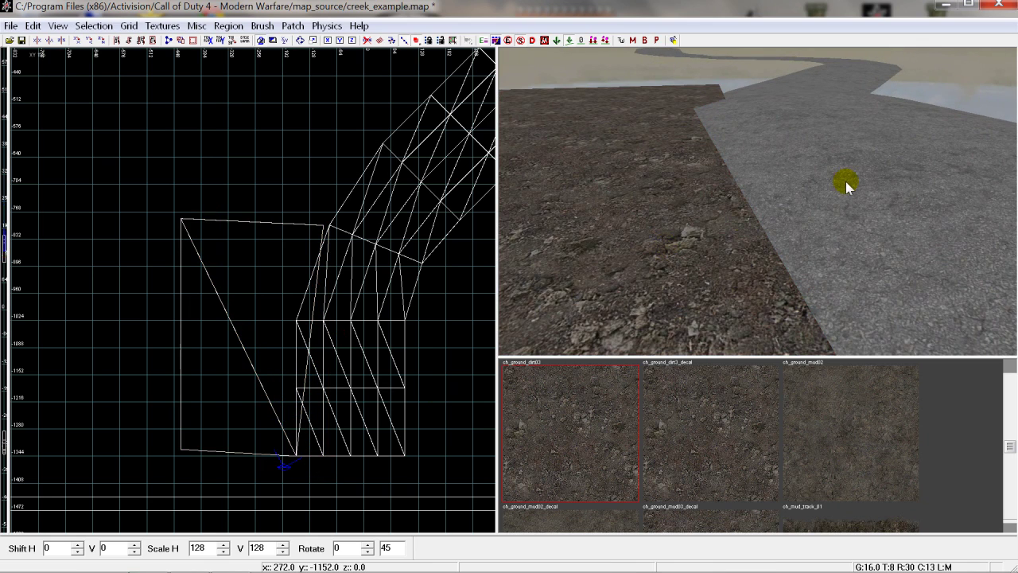
Select the road and dirt patches together to view their vertices at the seam.
shift+click(845, 181)
shift+click(667, 195)
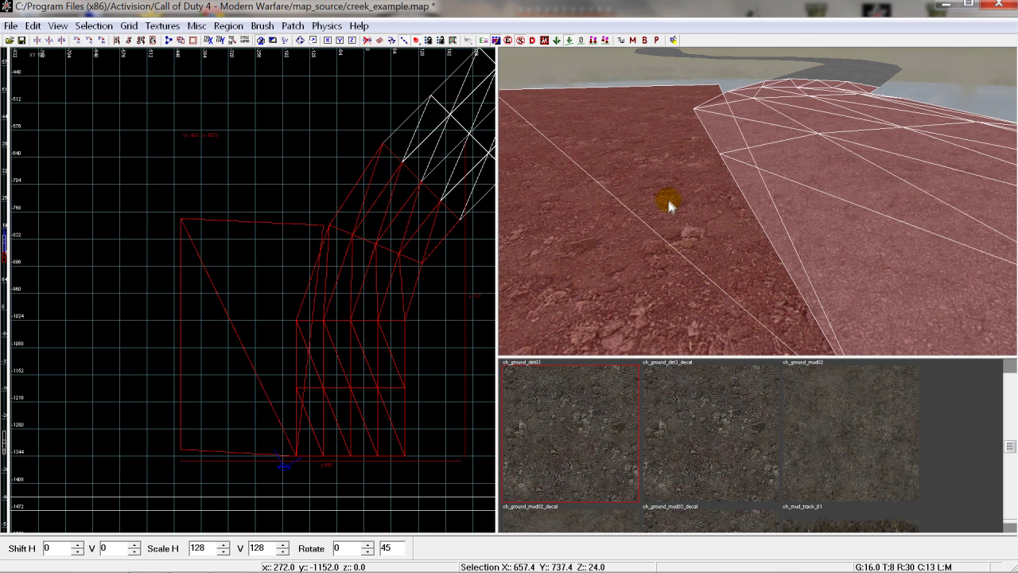
key(v)
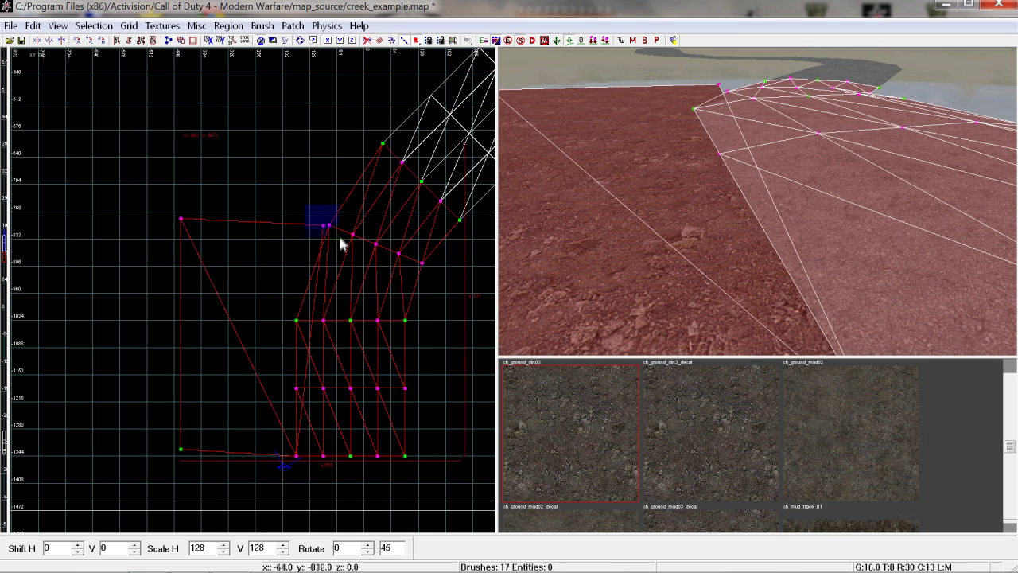
right_drag(341, 239, 270, 391)
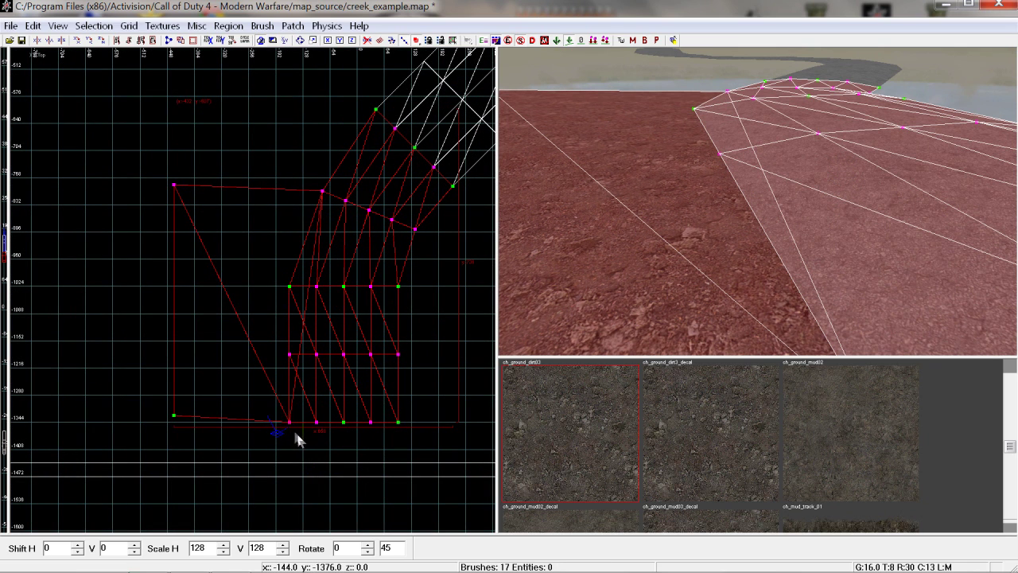
key(Escape)
Move the terrain patch's middle edge vertex onto the road and insert an extra row.
shift+click(215, 311)
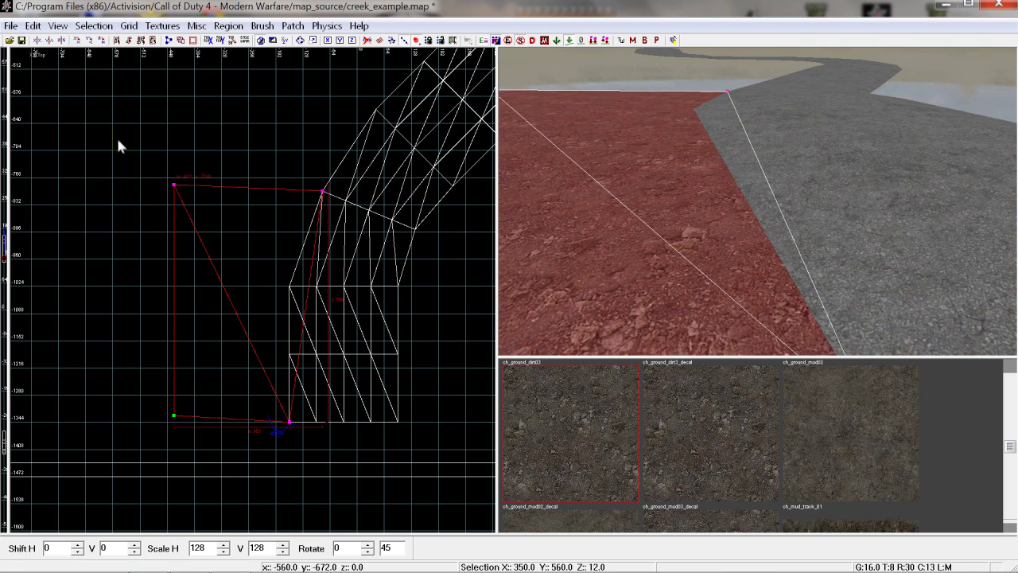
key(v)
drag(332, 330, 316, 295)
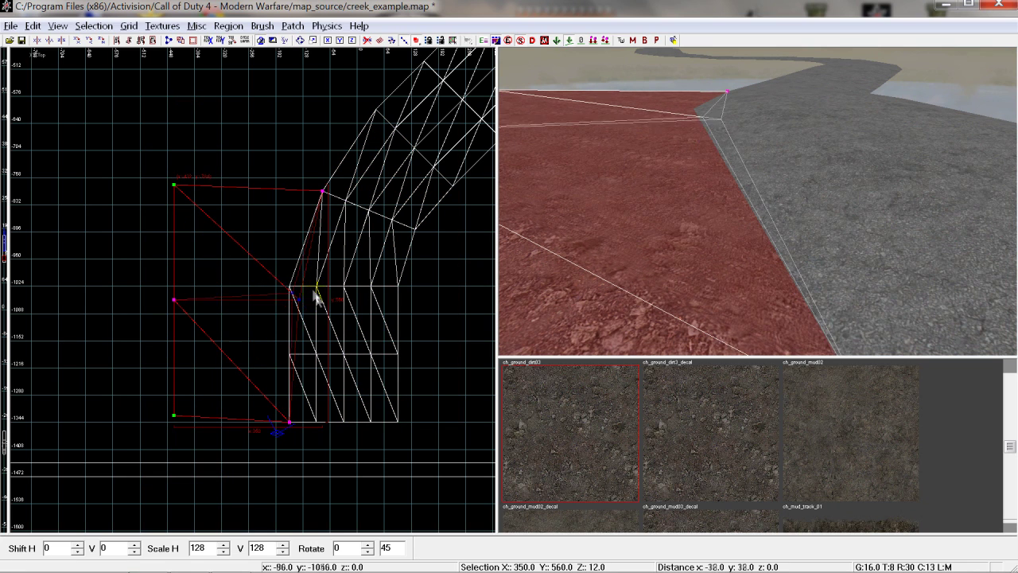
drag(131, 300, 193, 449)
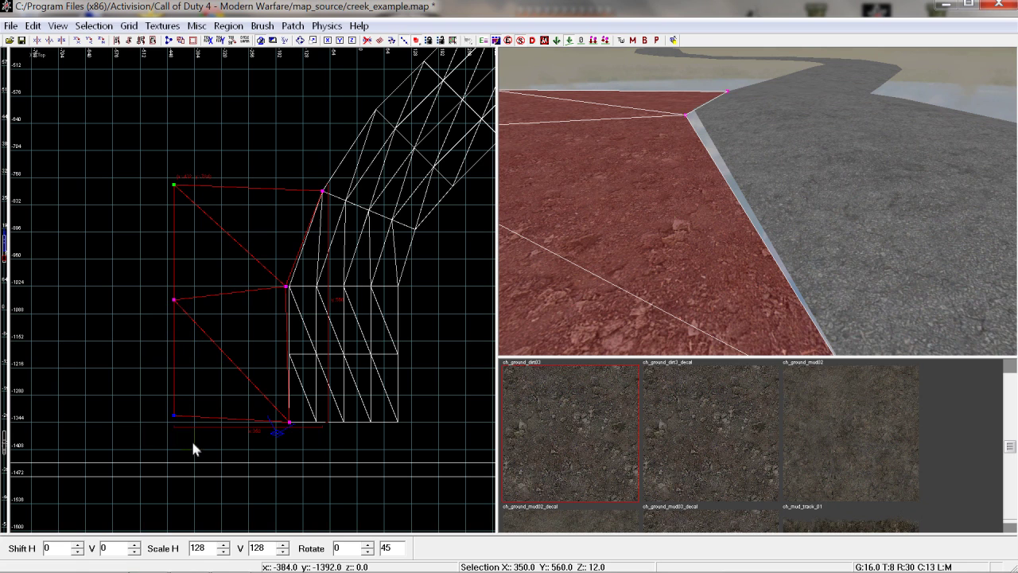
drag(148, 279, 216, 417)
key(ctrl+KP_Add)
Weld the terrain patch's seam vertex onto the road patch to close the gap.
shift+click(739, 254)
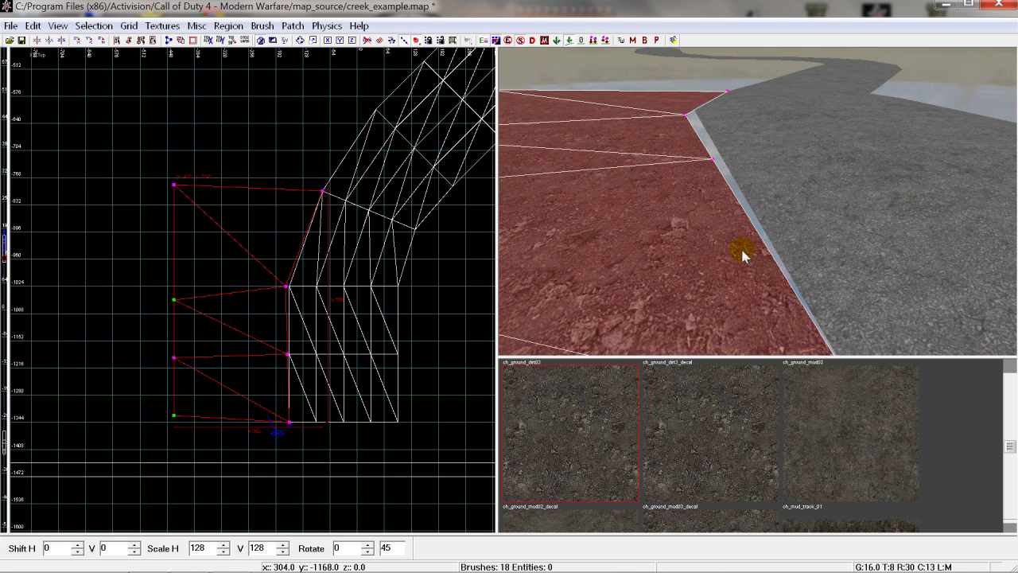
shift+click(857, 209)
shift+click(698, 222)
key(v)
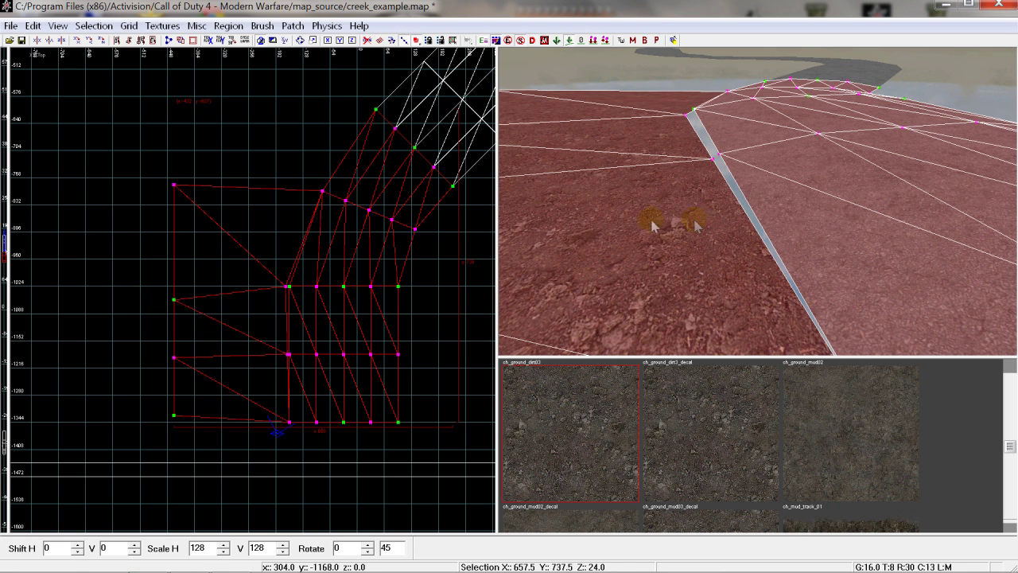
drag(274, 266, 300, 306)
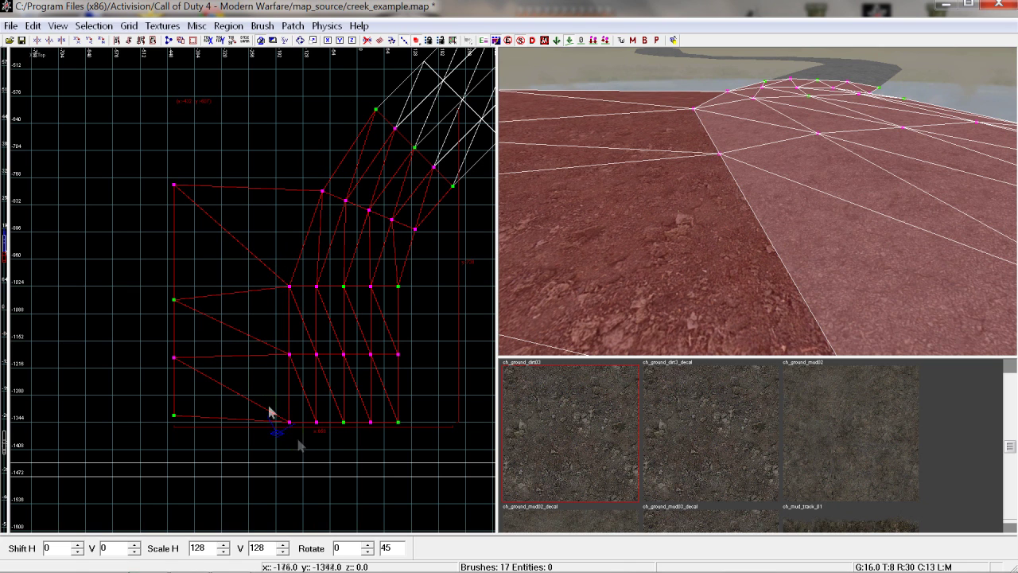
key(Escape)
Recheck the left terrain patch's vertices and pan further along the road.
shift+click(202, 282)
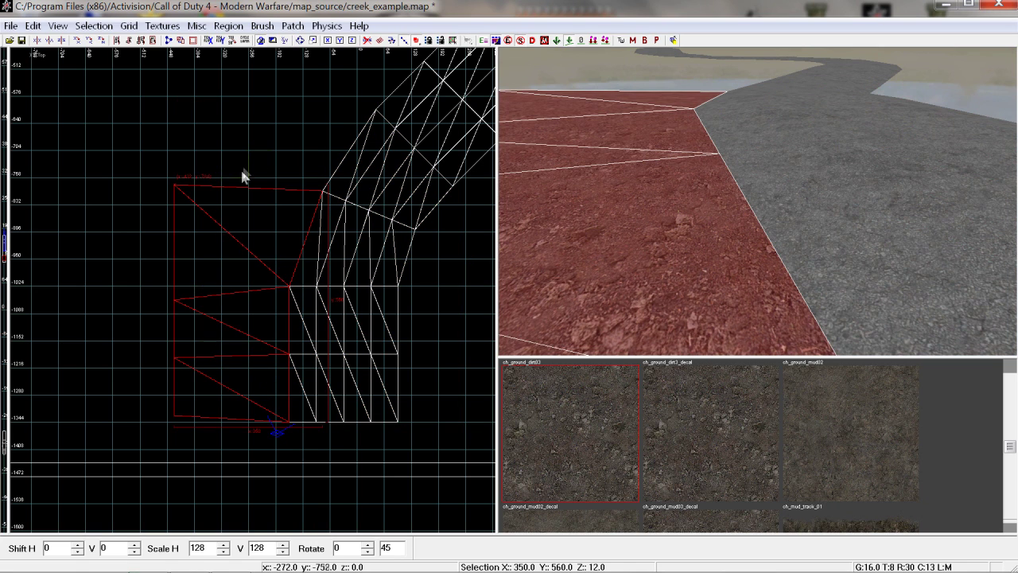
key(v)
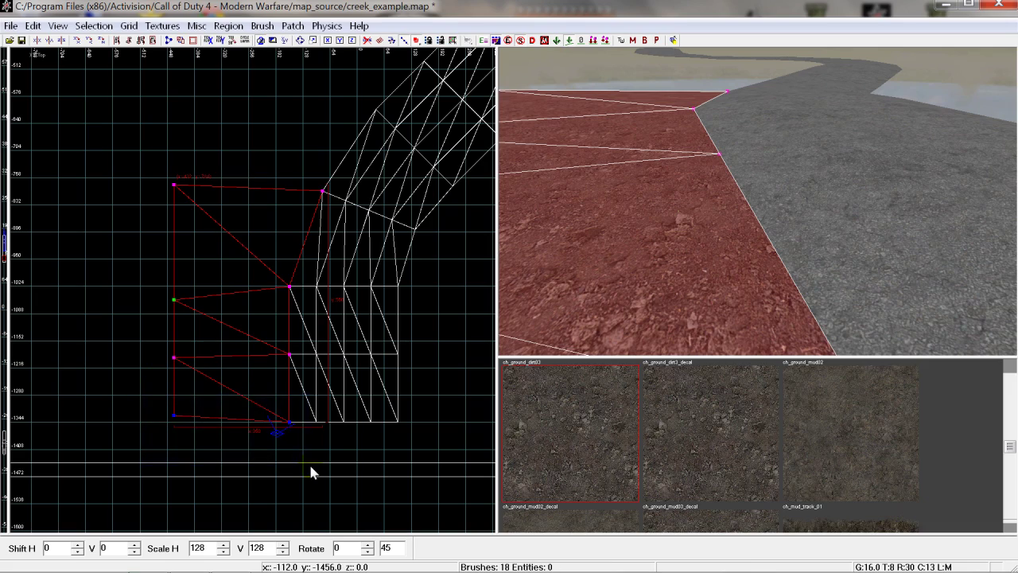
right_drag(311, 471, 261, 288)
key(Escape)
Draw a brush beside the road's bend and convert it to a flat terrain patch.
scroll(238, 261, down, 2)
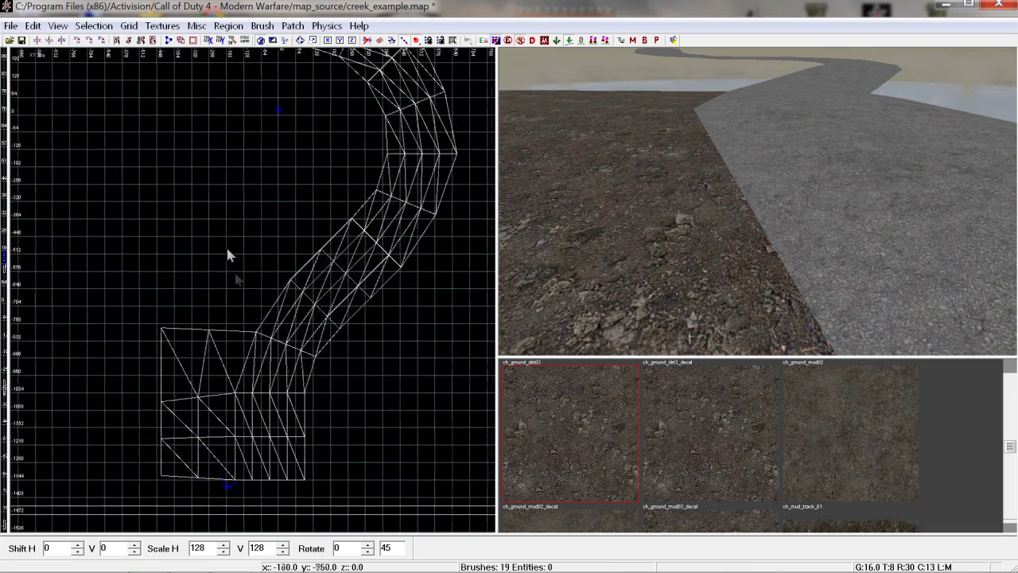
mouse_move(189, 210)
mouse_down()
mouse_move(287, 294)
mouse_move(289, 333)
mouse_up()
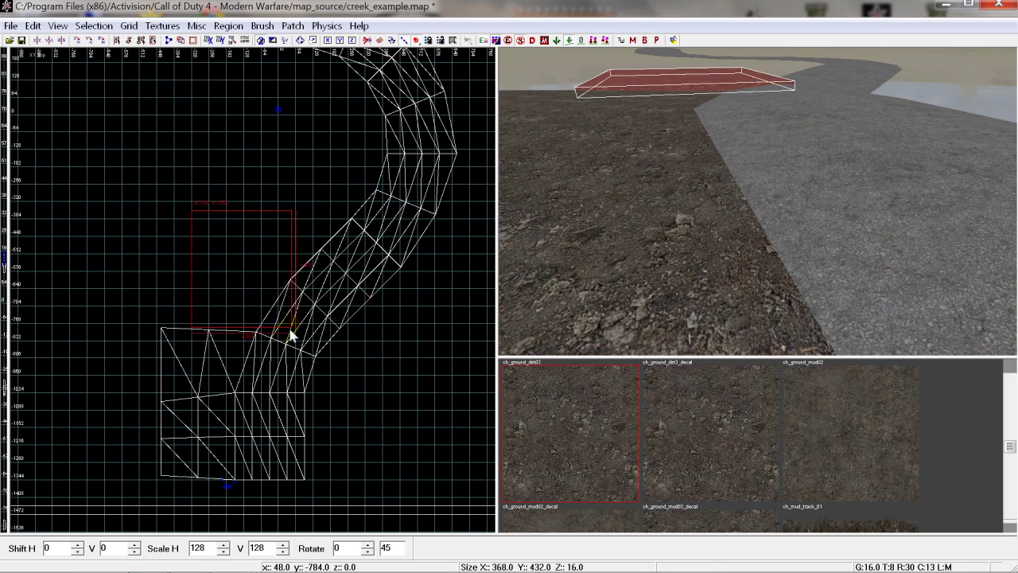
click(293, 26)
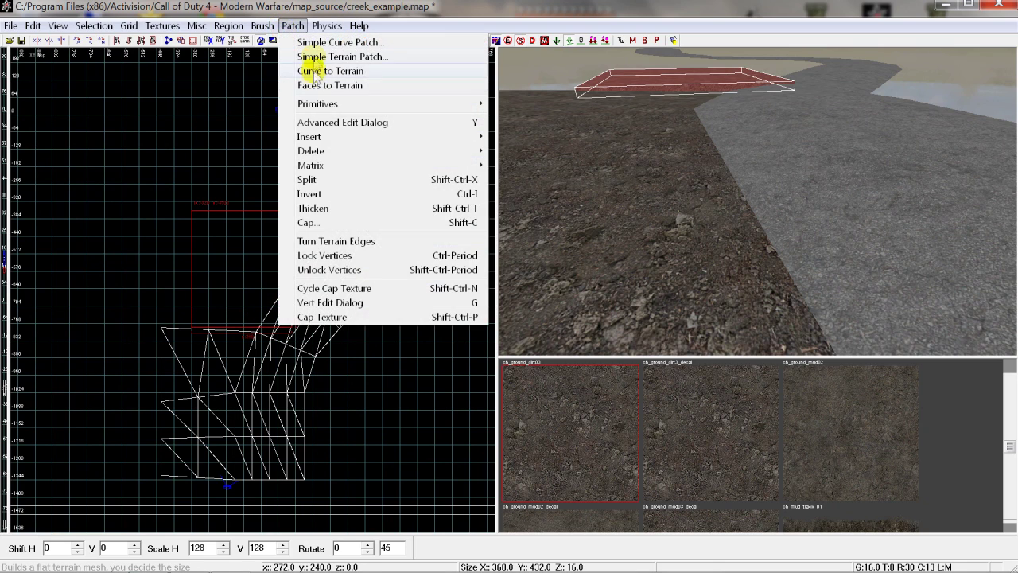
click(322, 57)
click(562, 283)
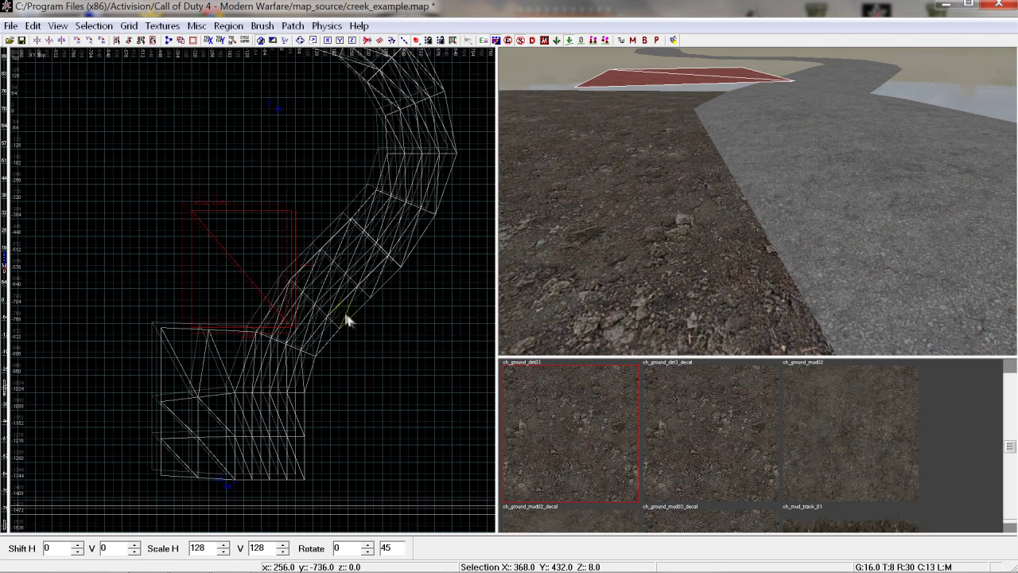
Fit the new patch's corners and middle vertex to the road edge, spreading vertices evenly.
scroll(324, 326, up, 2)
scroll(324, 326, up, 1)
drag(141, 334, 94, 336)
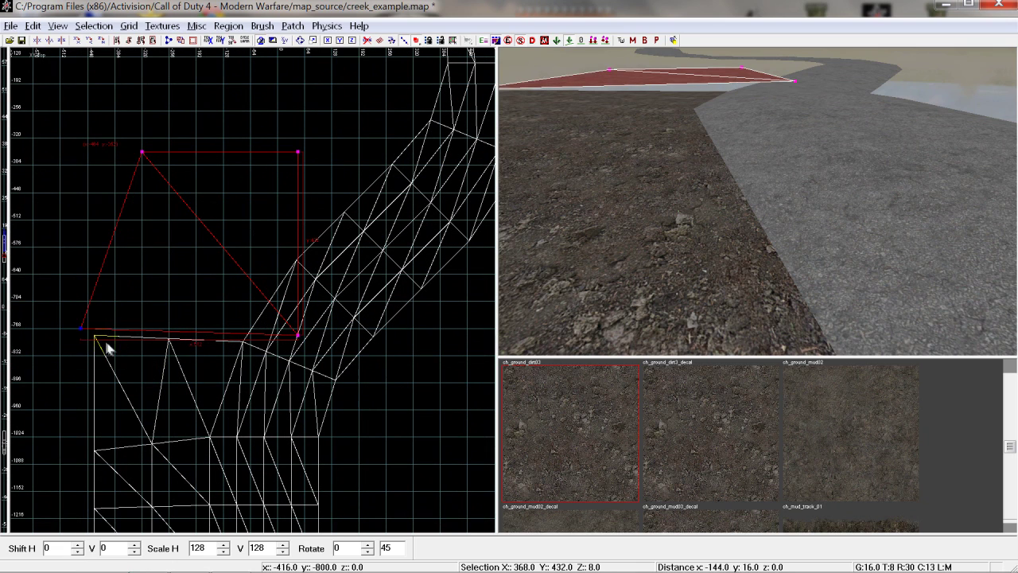
drag(297, 335, 249, 342)
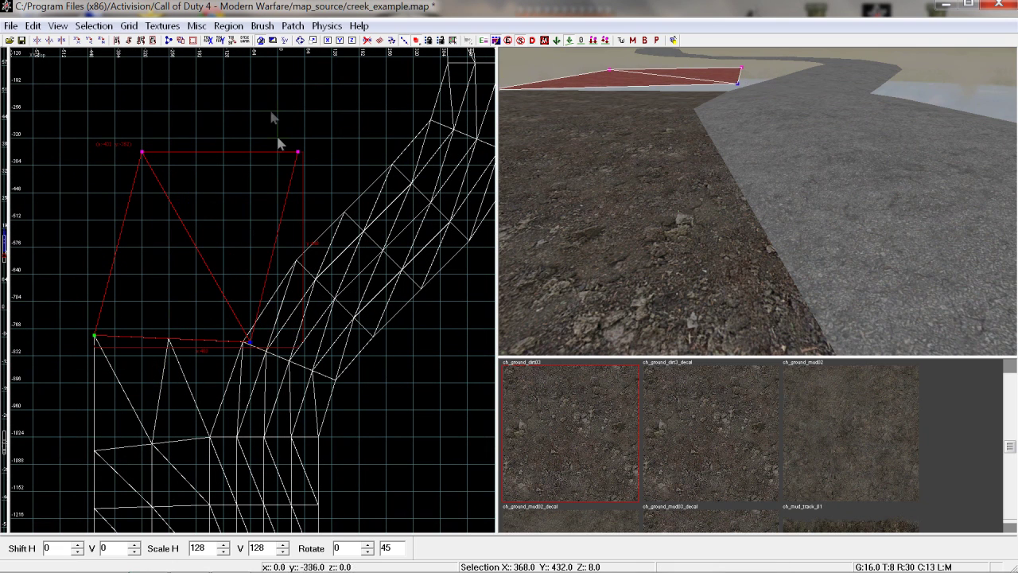
drag(323, 156, 369, 216)
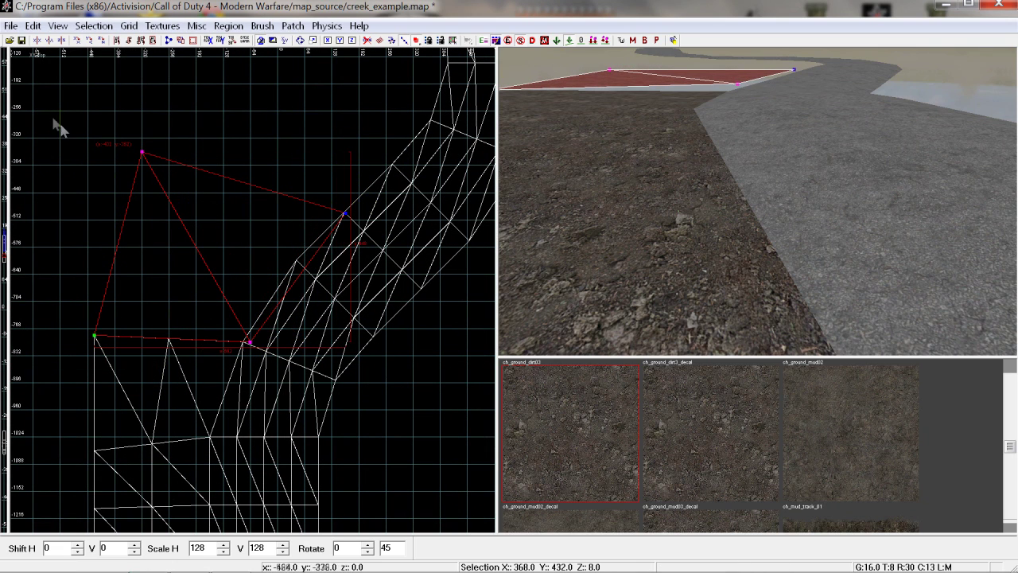
drag(54, 119, 177, 341)
drag(303, 273, 302, 275)
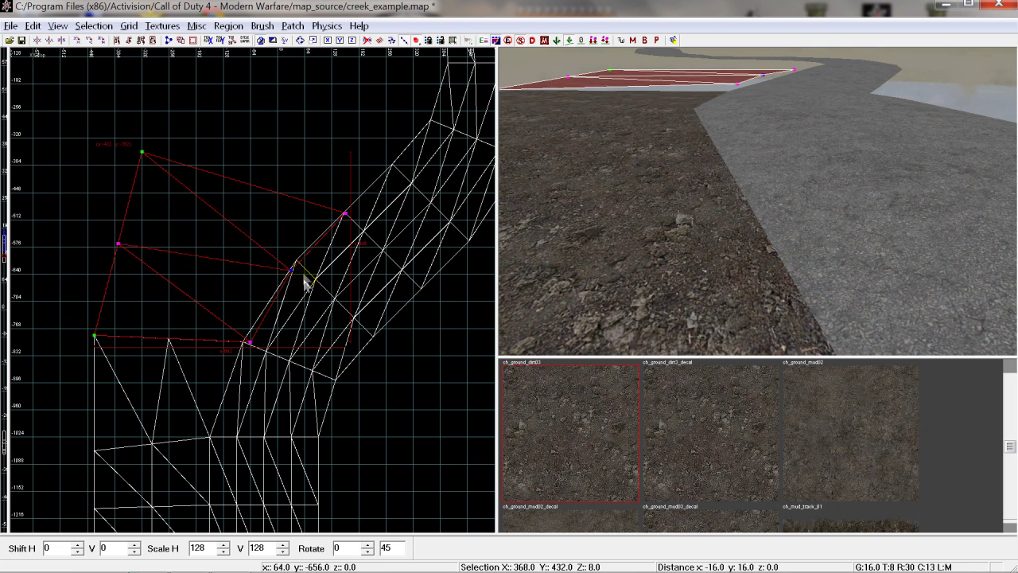
key(ctrl+shift+e)
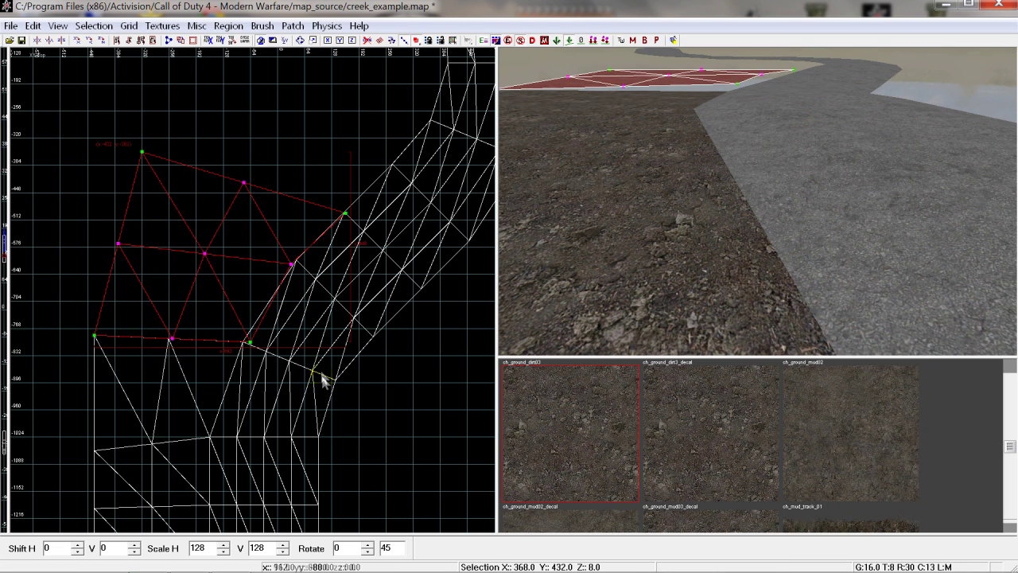
key(Escape)
Weld the new patch's corner, middle and edge vertices to the road and neighbouring patches.
shift+click(325, 318)
shift+click(236, 252)
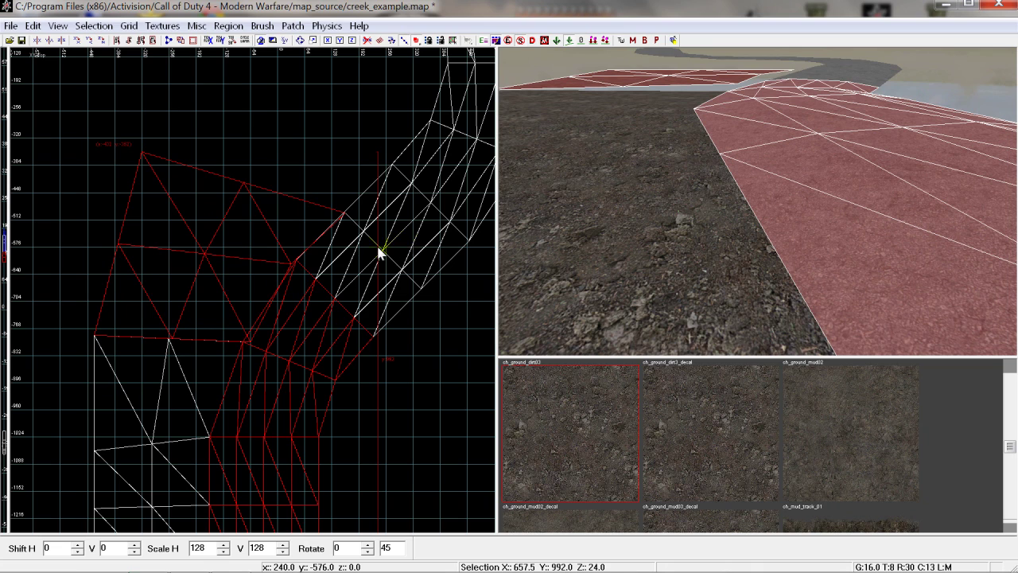
shift+click(380, 253)
shift+click(159, 394)
key(v)
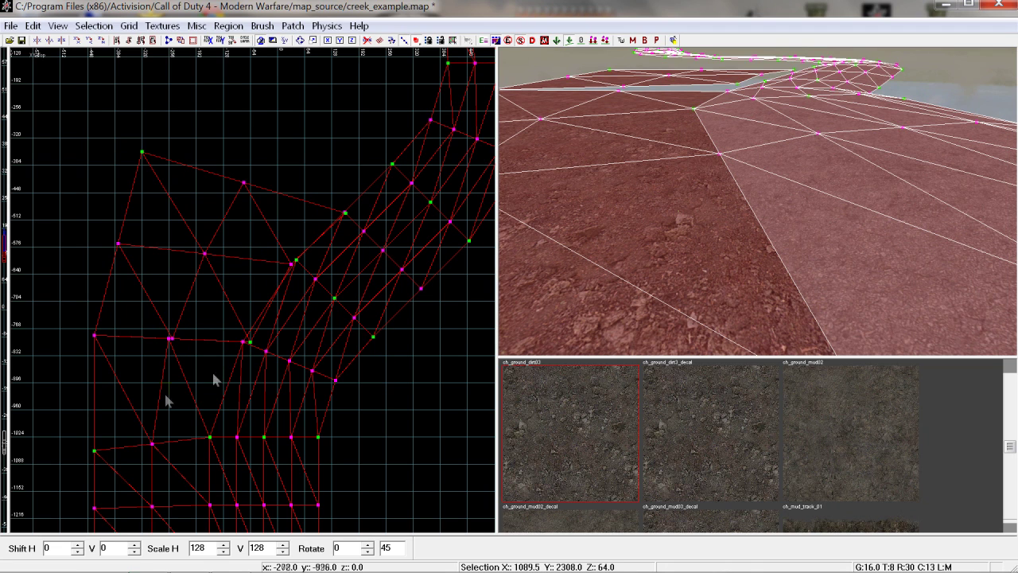
drag(250, 342, 243, 341)
drag(296, 259, 291, 263)
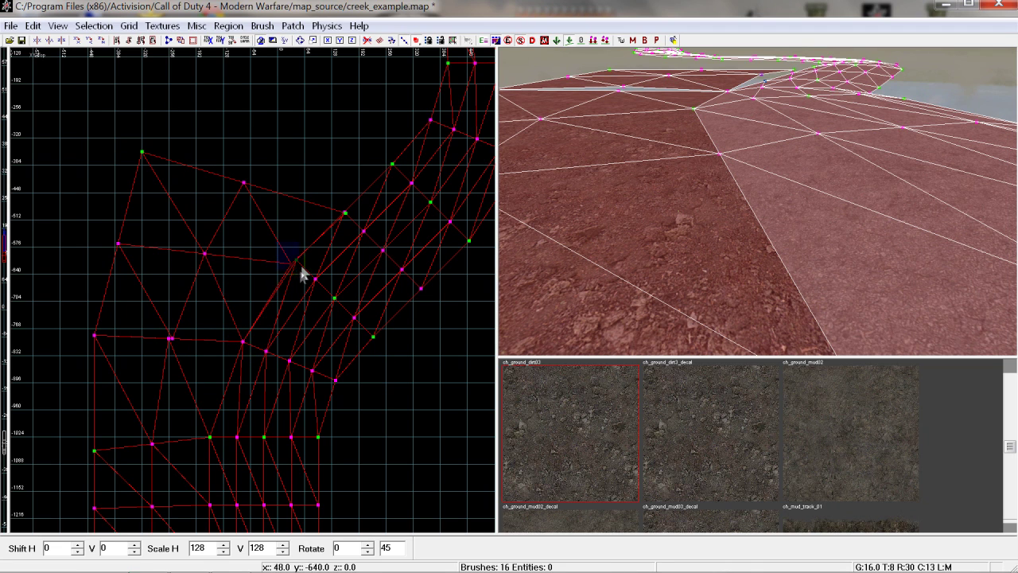
drag(344, 213, 347, 215)
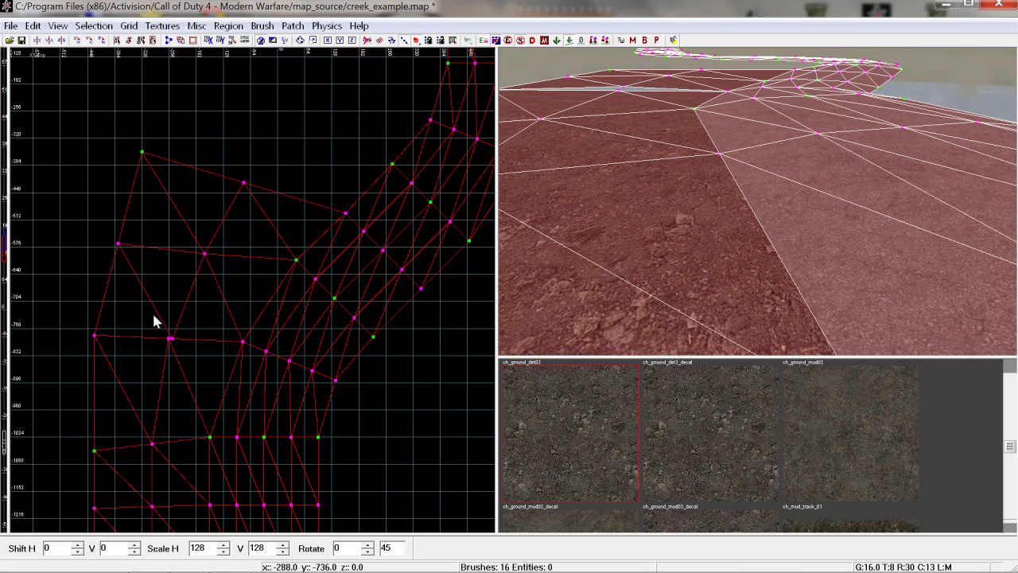
drag(168, 339, 172, 339)
key(Escape)
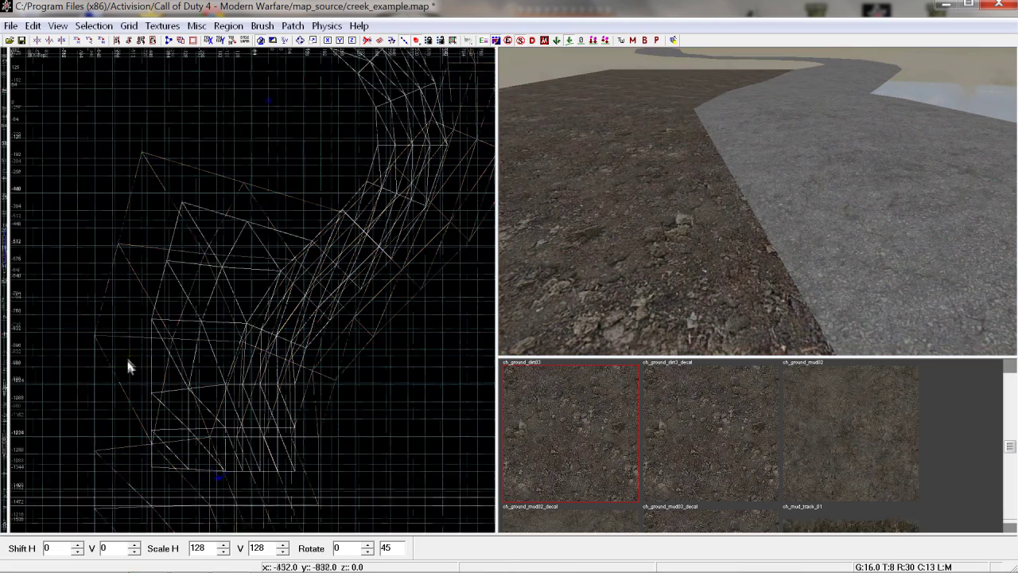
Draw a small brush in the next gap along the bend and make it a terrain patch.
right_drag(126, 354, 214, 329)
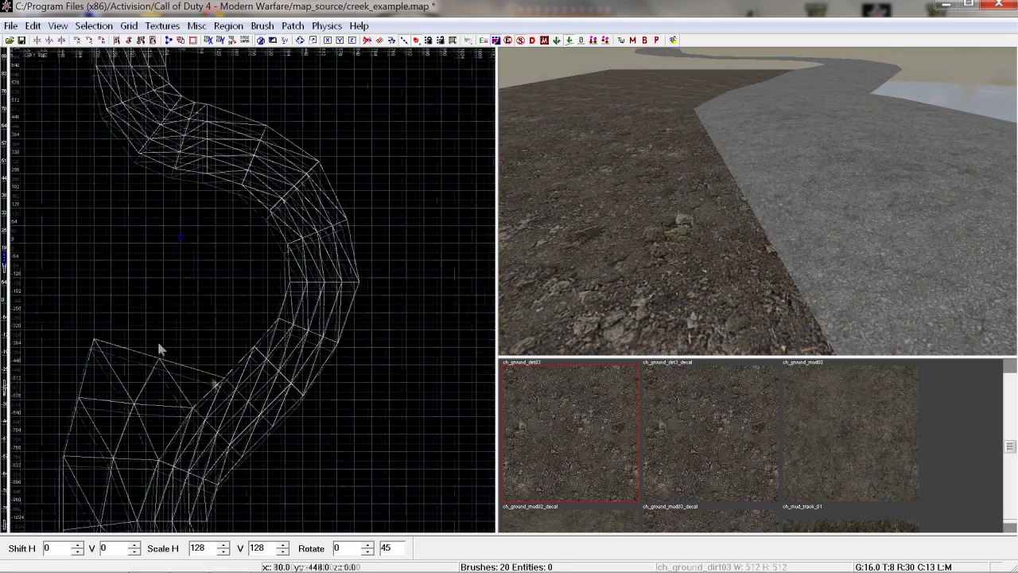
scroll(151, 334, up, 2)
drag(121, 258, 283, 403)
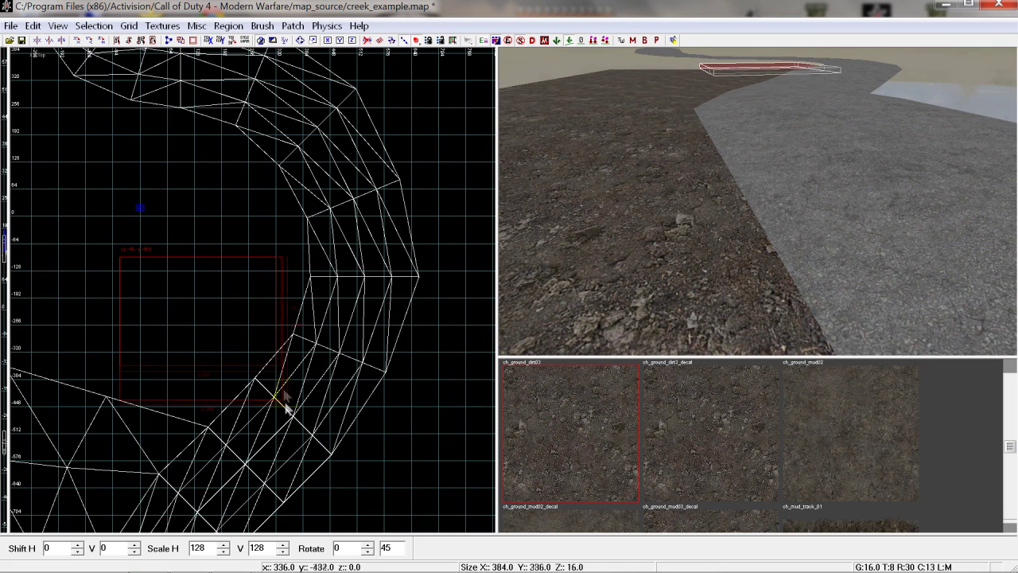
click(293, 25)
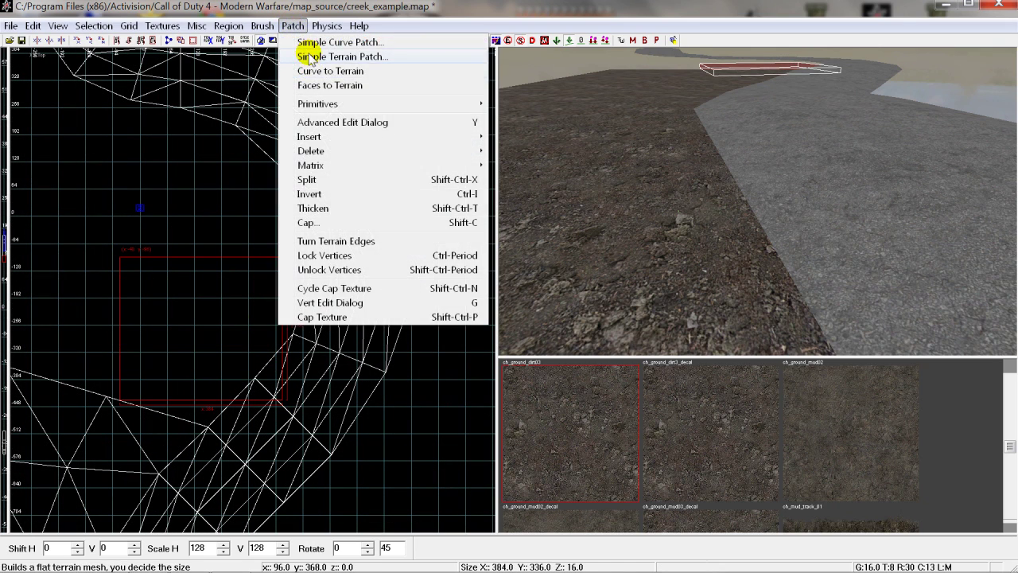
click(302, 57)
click(561, 279)
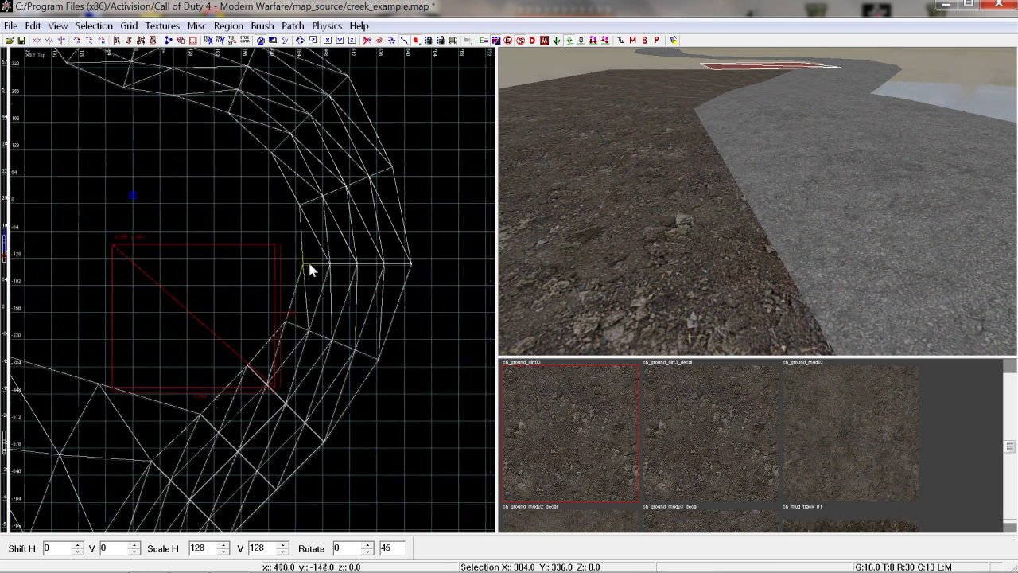
Fit the small patch's corners to the road edge and add two extra vertex rows.
key(v)
mouse_move(295, 260)
mouse_down()
mouse_move(314, 265)
mouse_move(304, 260)
mouse_up()
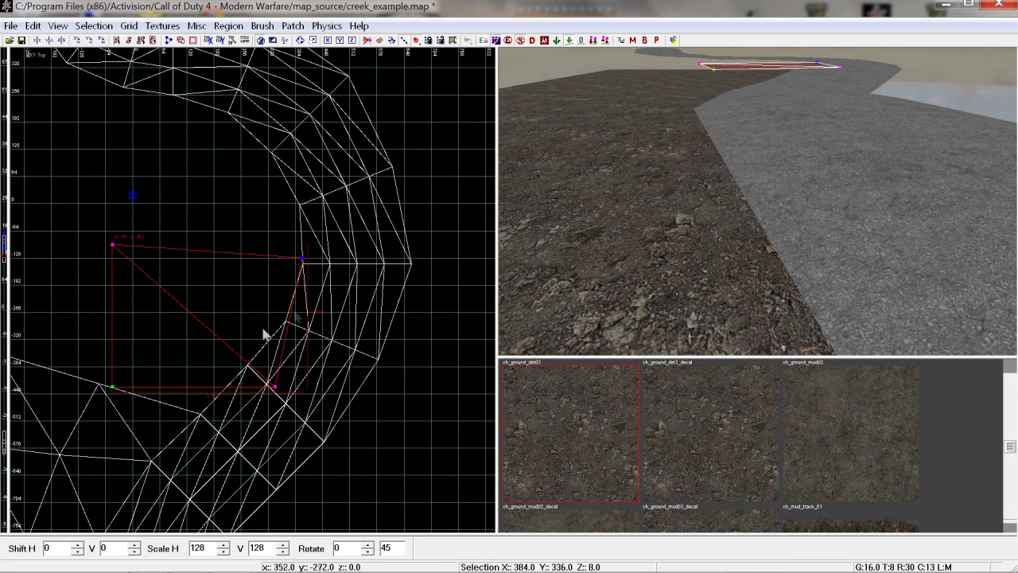
drag(275, 389, 199, 419)
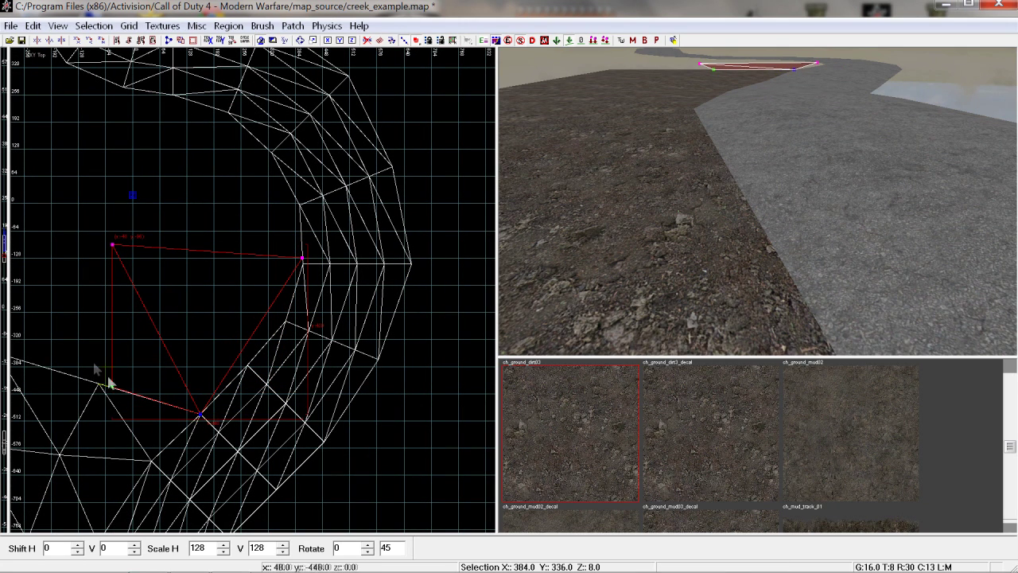
drag(111, 388, 92, 380)
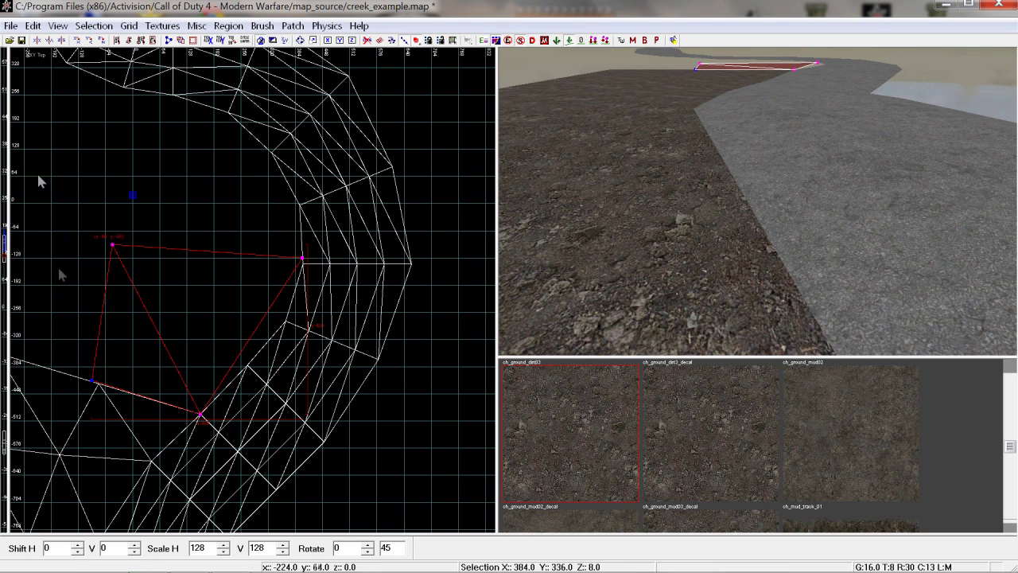
key(ctrl+KP_Add)
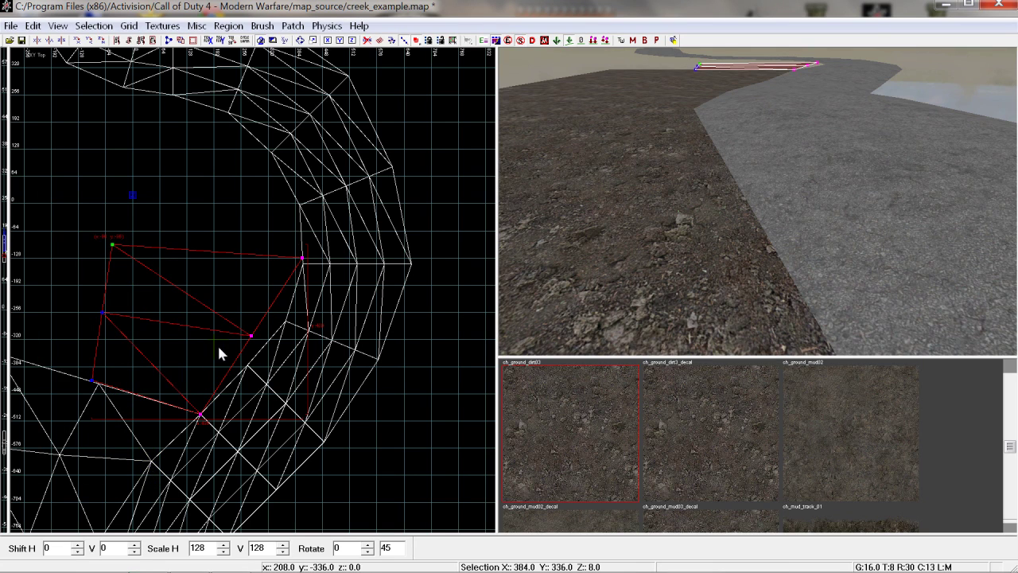
key(ctrl+KP_Add)
drag(251, 335, 286, 322)
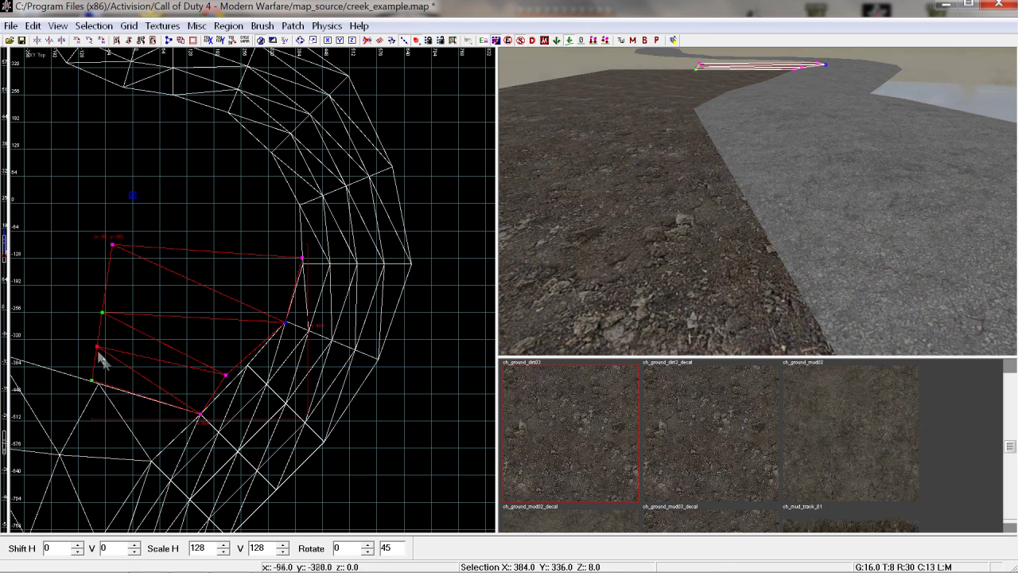
key(Escape)
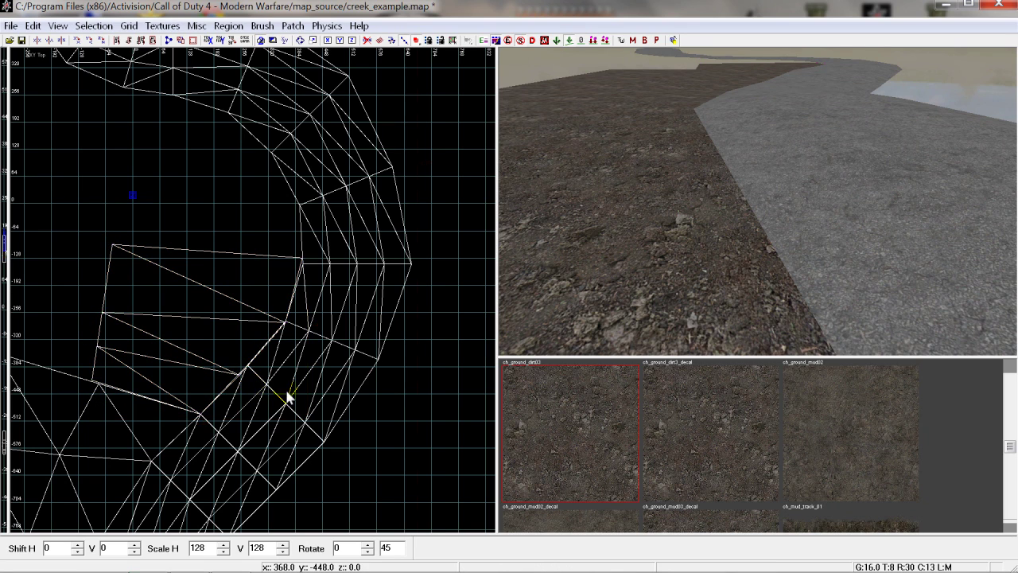
Weld the small patch's corner to its neighbour and nudge a road-edge vertex to meet it.
shift+click(288, 398)
shift+click(155, 417)
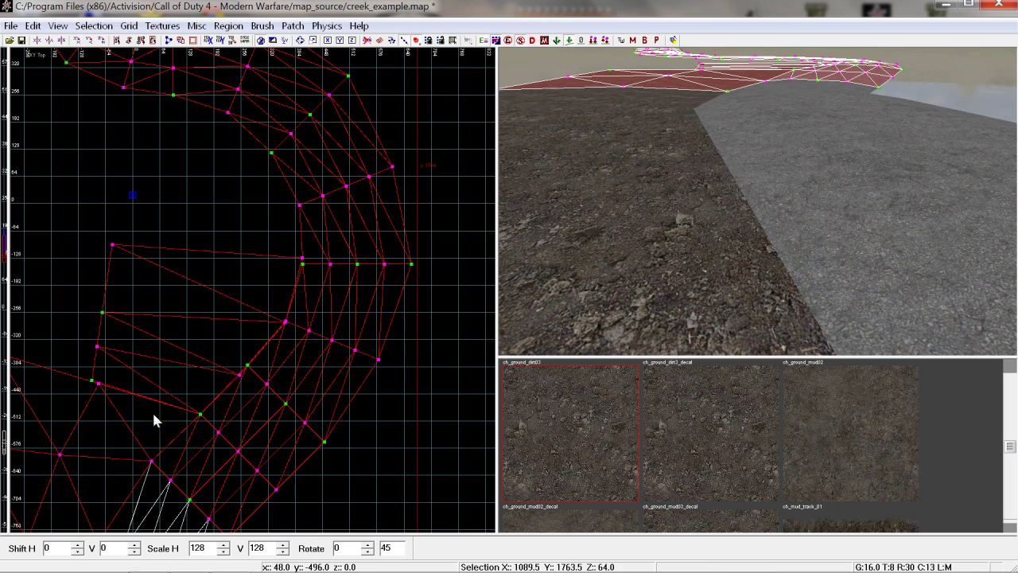
drag(98, 384, 92, 381)
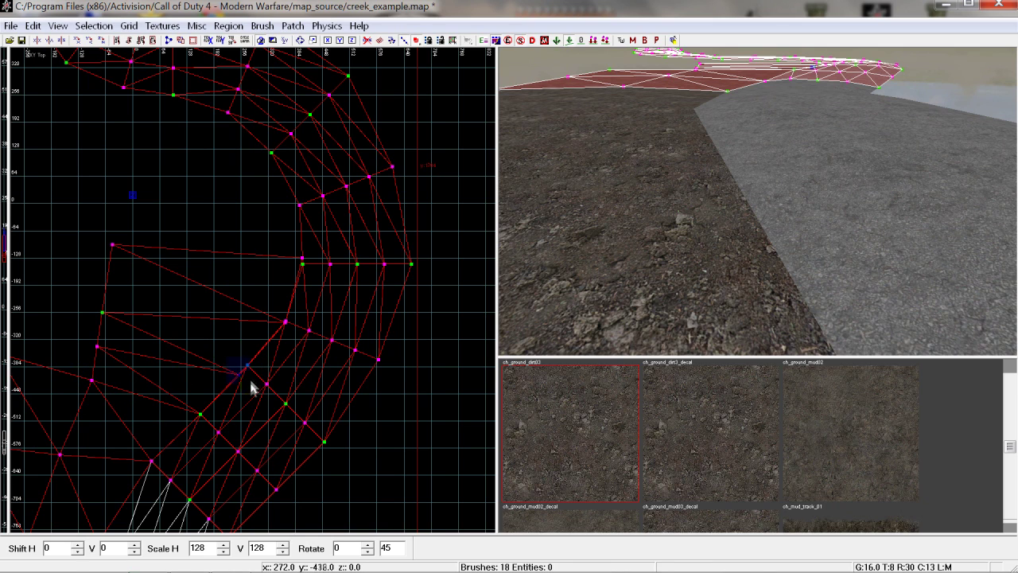
drag(241, 372, 249, 363)
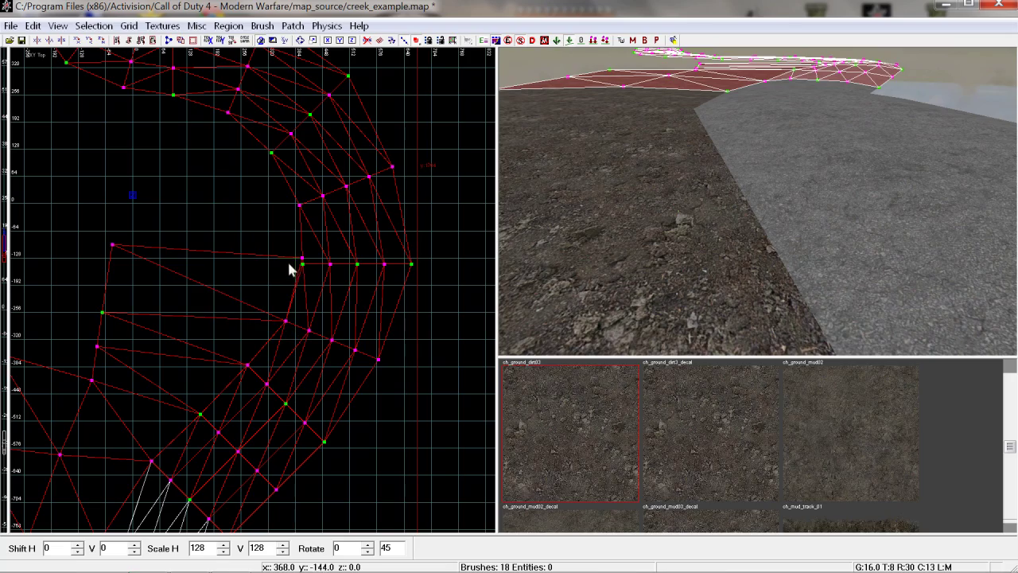
right_drag(274, 338, 257, 401)
scroll(256, 392, down, 3)
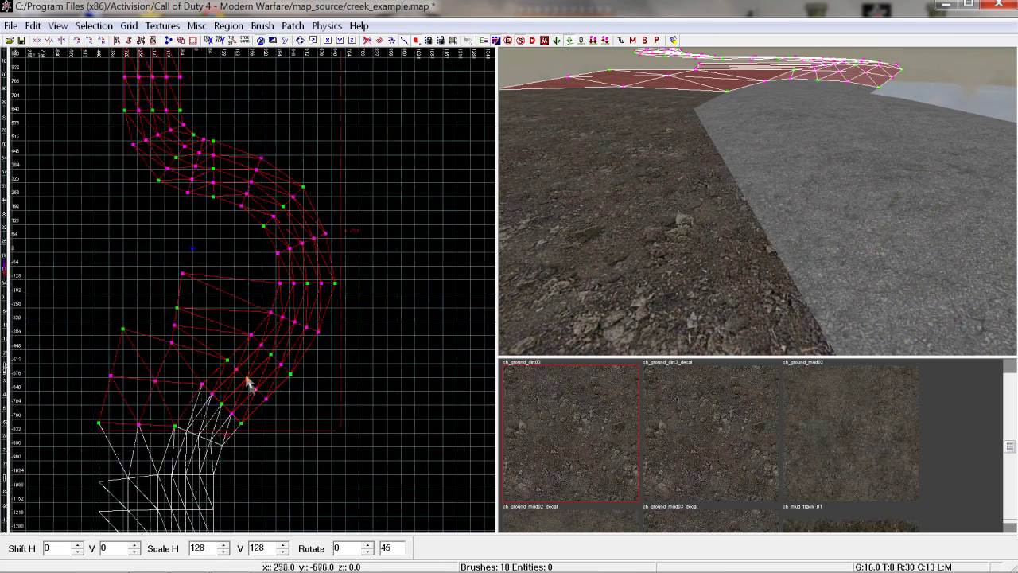
key(Escape)
Draw a roughly 432 × 400 brush filling the next gap in the road's bend.
scroll(228, 370, up, 2)
scroll(228, 370, down, 1)
right_drag(216, 340, 215, 318)
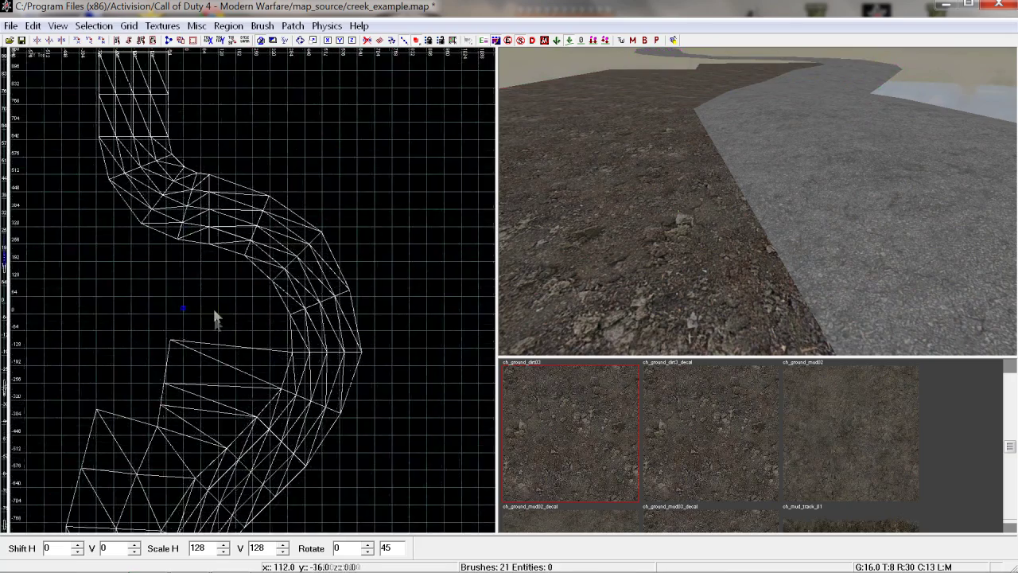
drag(179, 245, 294, 351)
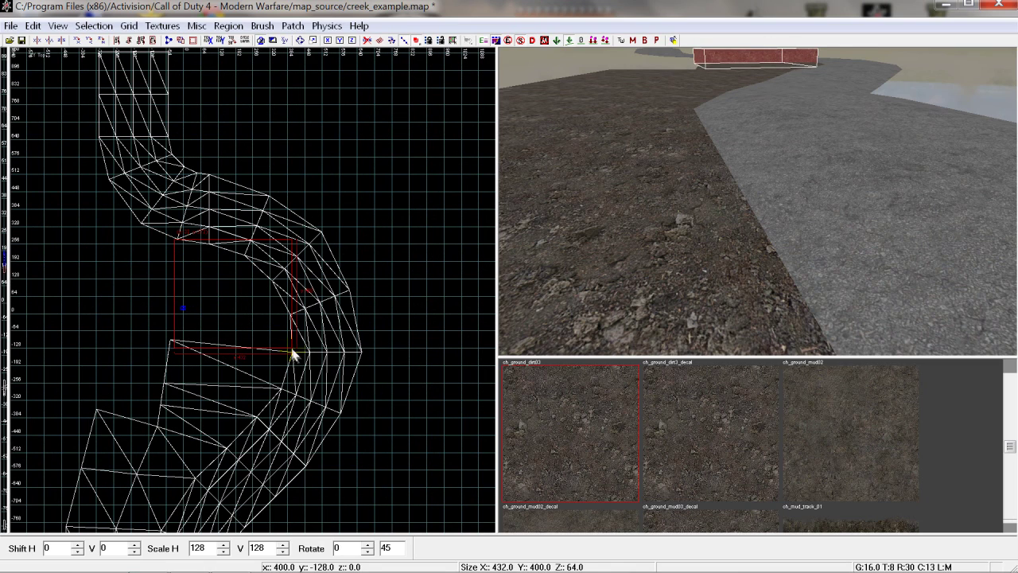
Convert the bend brush into a 2×2 simple terrain patch.
click(293, 25)
click(340, 56)
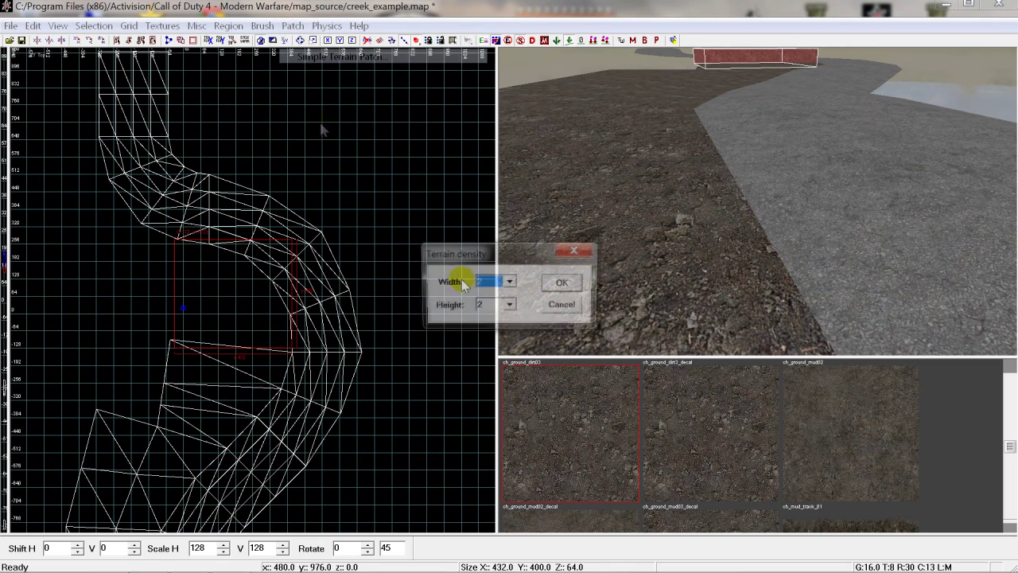
click(559, 282)
scroll(363, 323, up, 1)
scroll(325, 303, up, 1)
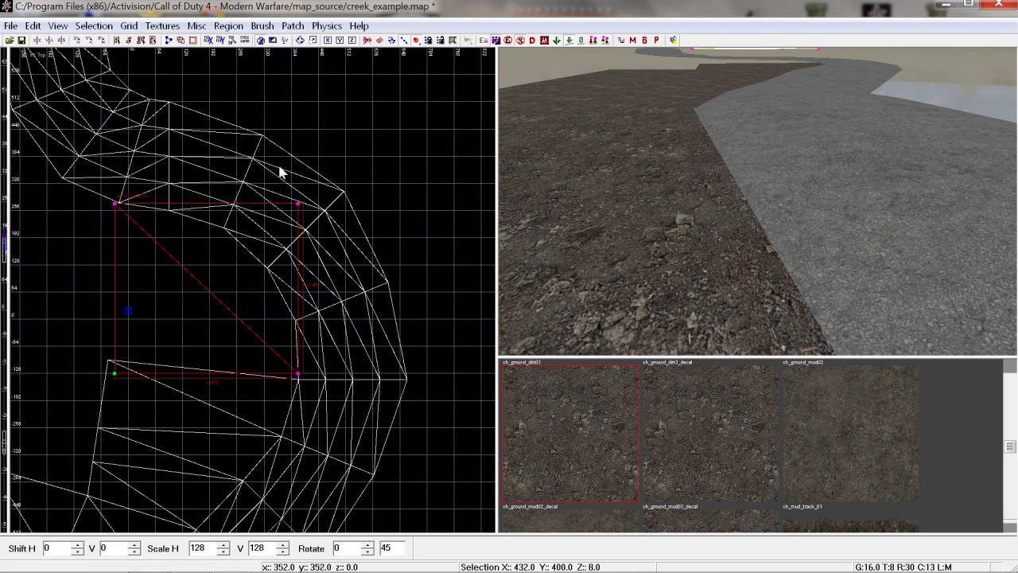
Reshape the new patch's vertices to fit against the road and neighbouring terrain.
drag(327, 214, 295, 275)
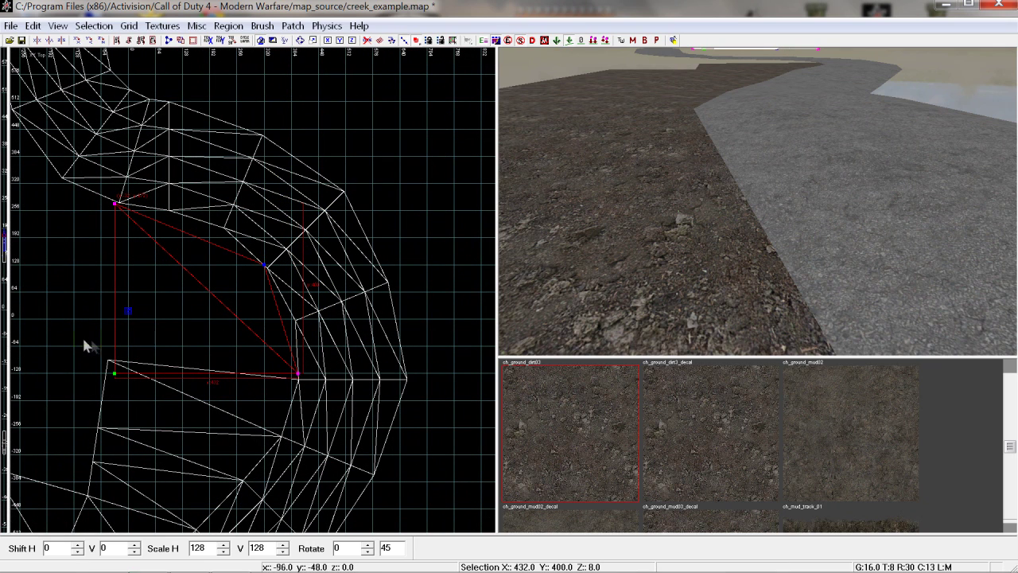
drag(82, 336, 306, 406)
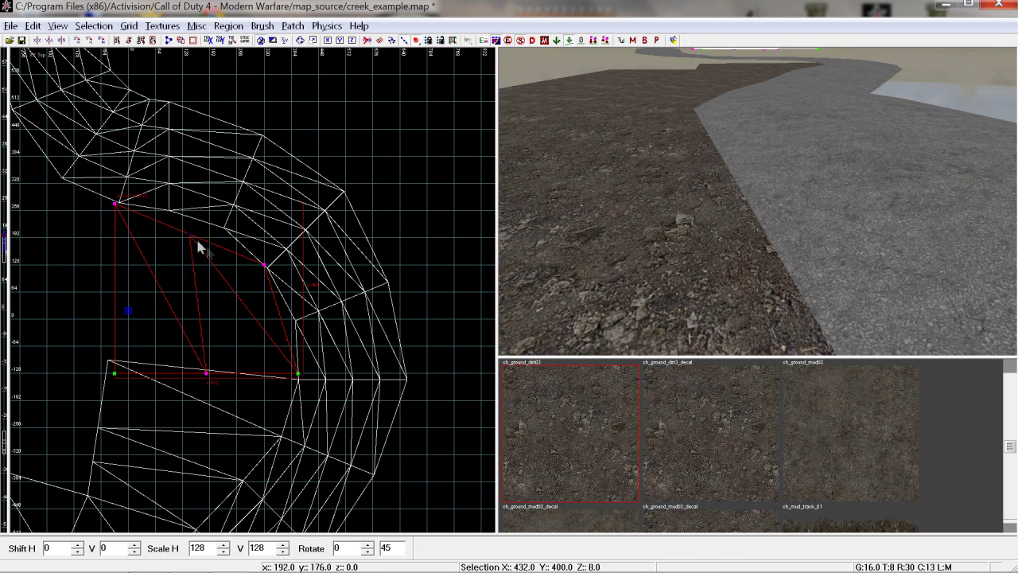
drag(126, 328, 307, 432)
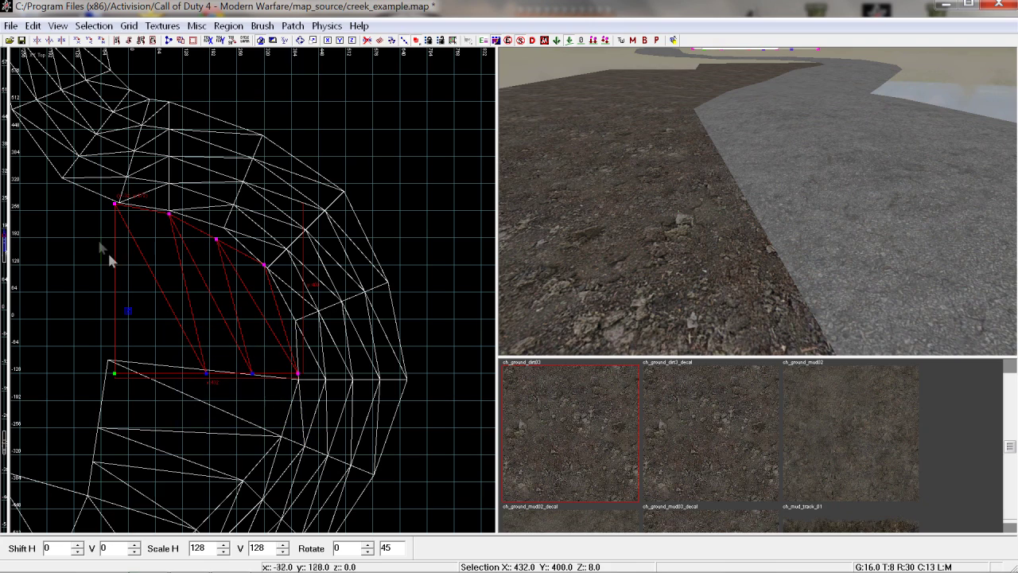
drag(96, 151, 160, 438)
right_drag(242, 384, 232, 394)
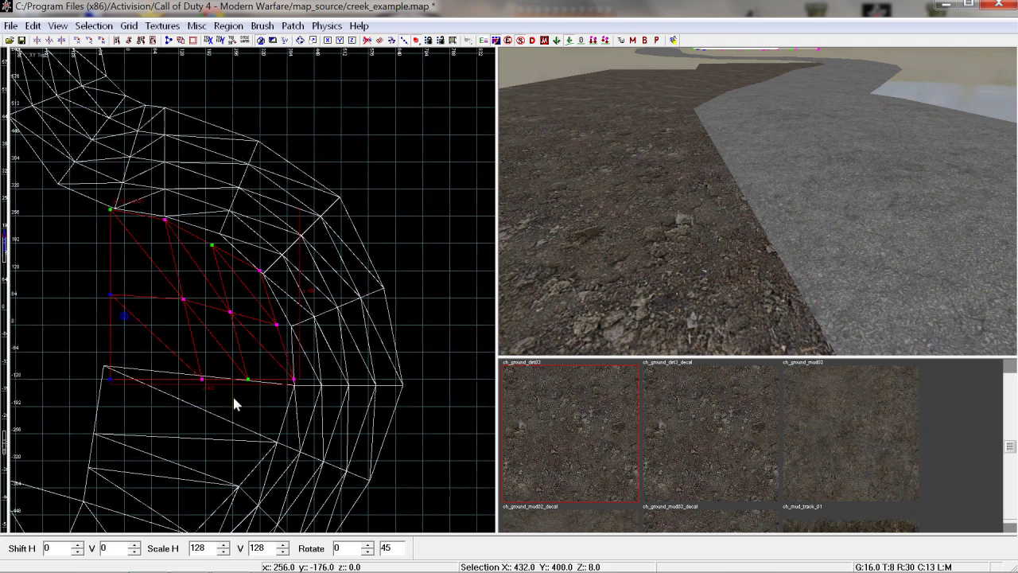
scroll(232, 394, up, 1)
key(Escape)
Weld four of the new patch's edge vertices onto the surrounding denser terrain patch.
shift+click(270, 372)
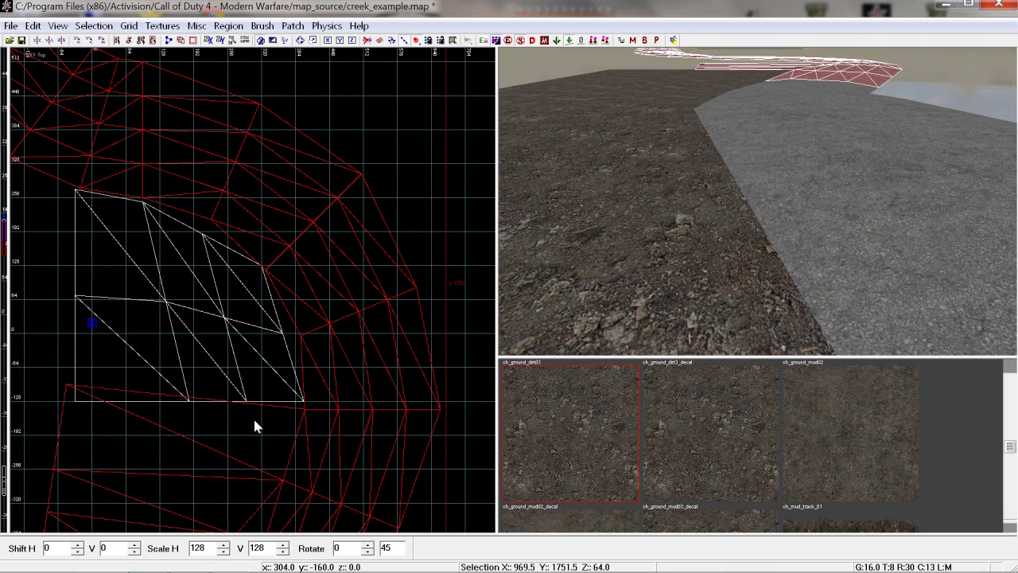
shift+click(222, 342)
key(v)
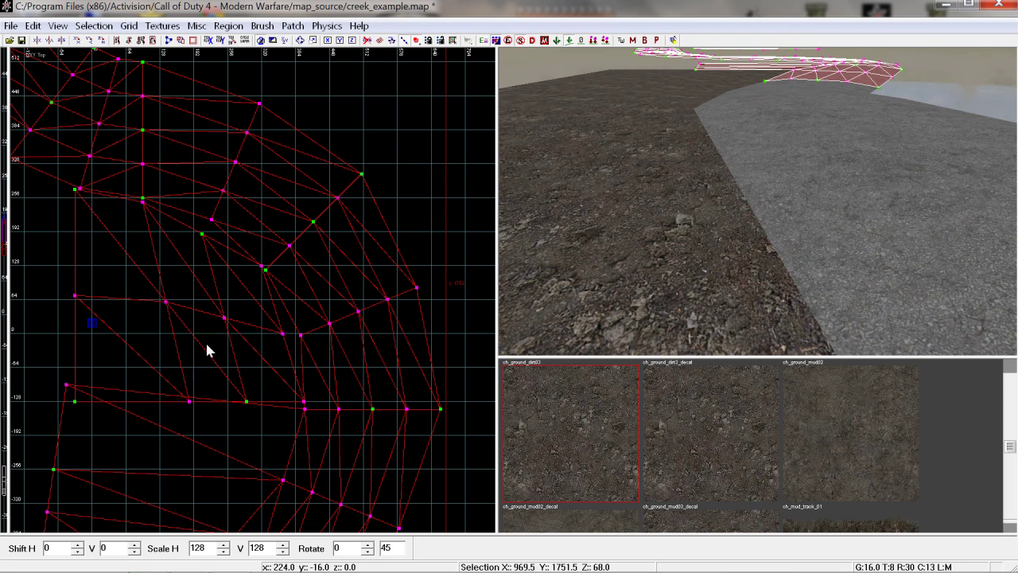
drag(143, 202, 142, 197)
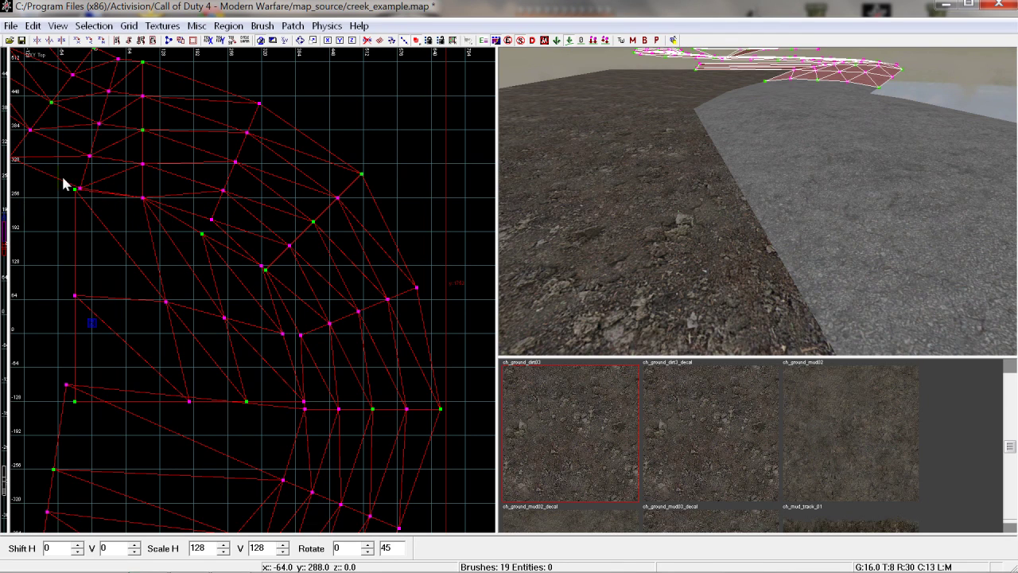
drag(74, 189, 80, 189)
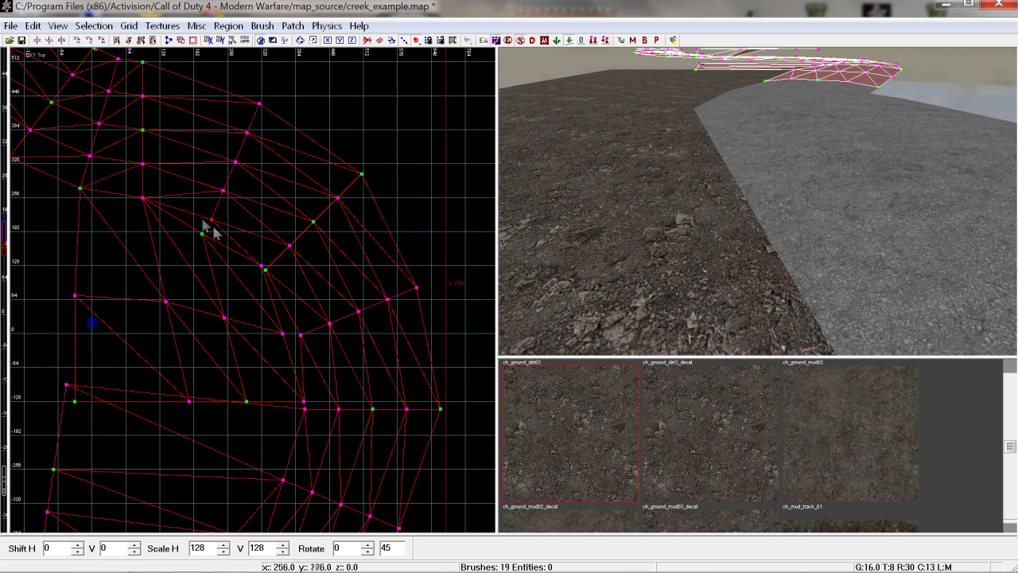
drag(203, 234, 211, 220)
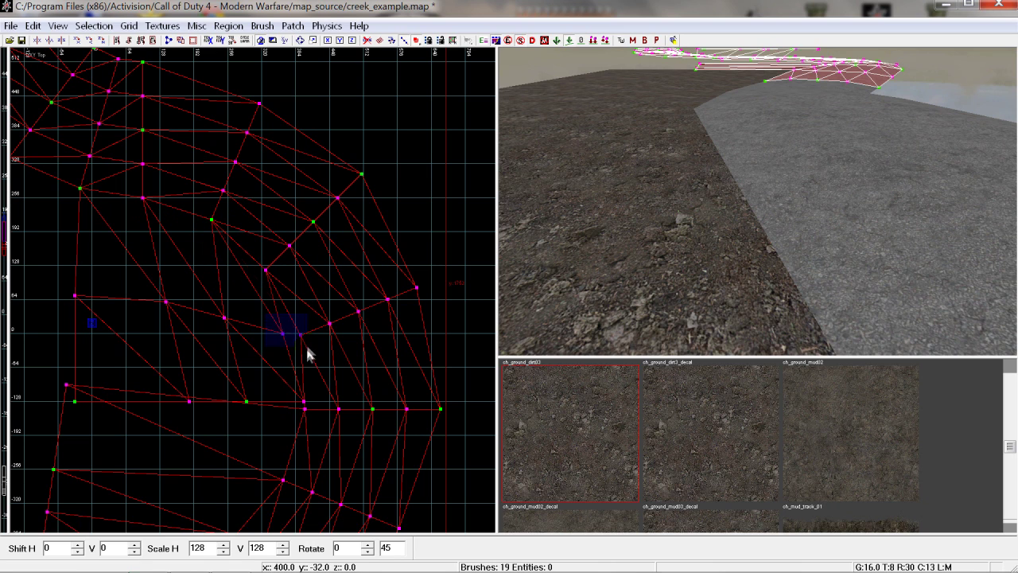
drag(282, 332, 301, 335)
scroll(222, 325, up, 1)
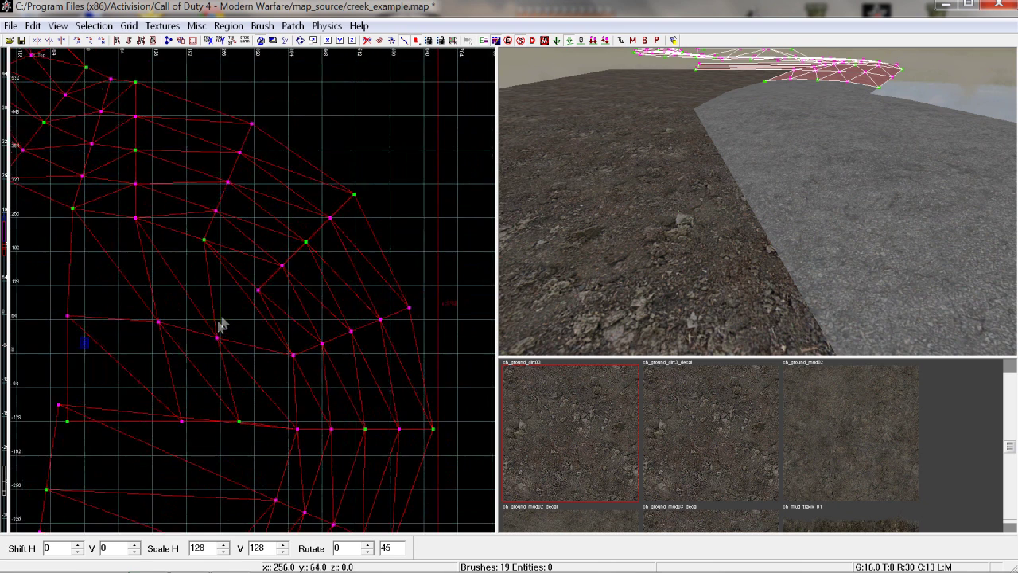
scroll(223, 324, up, 2)
scroll(223, 325, up, 2)
scroll(221, 324, up, 1)
key(Escape)
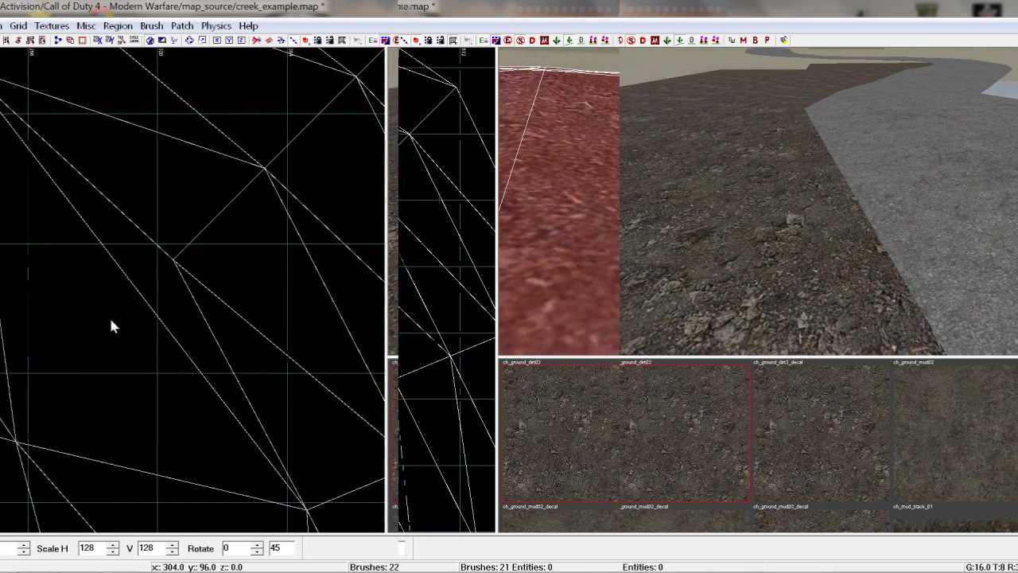
shift+click(242, 339)
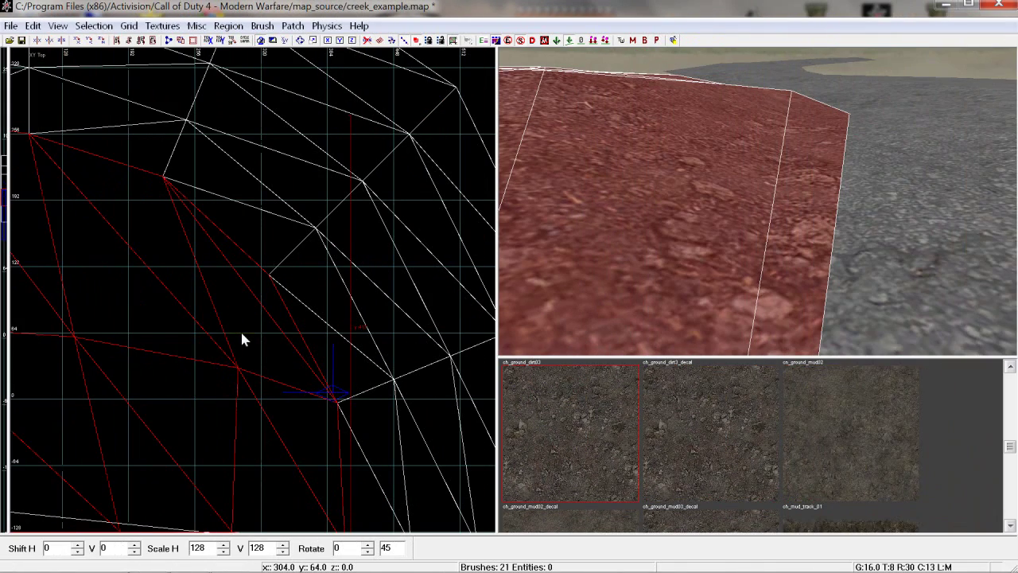
scroll(242, 340, up, 1)
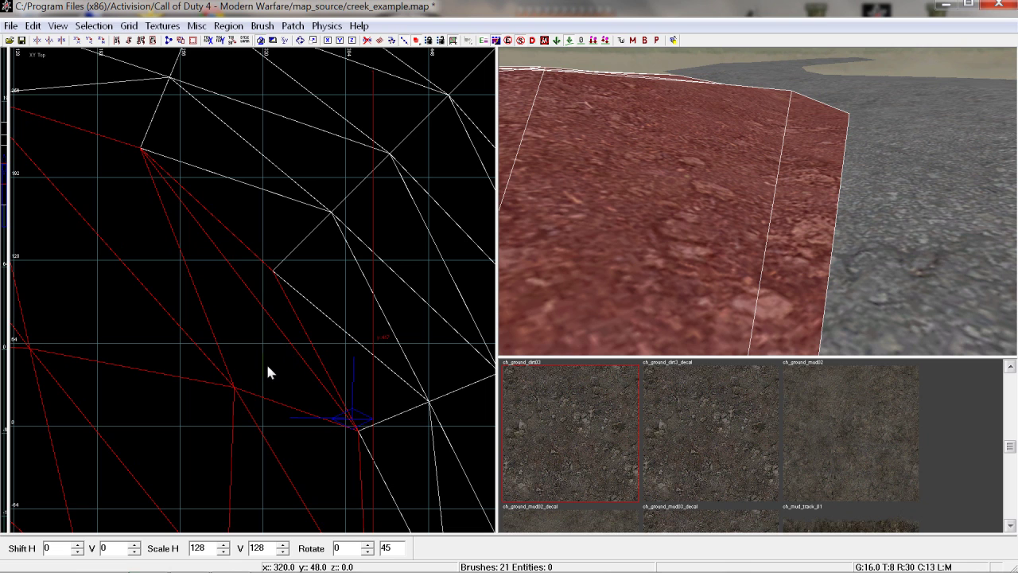
right_drag(256, 326, 256, 337)
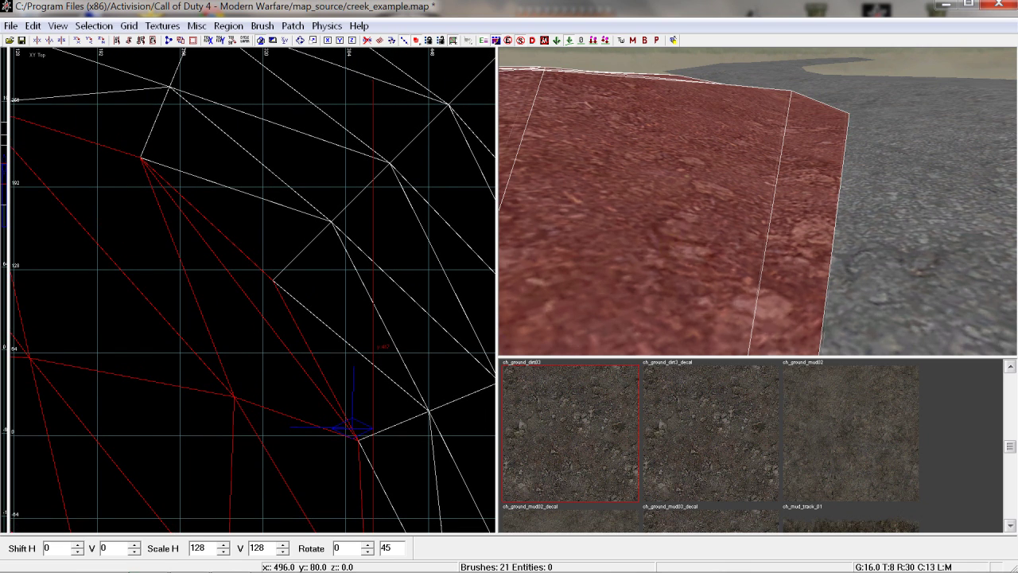
right_drag(605, 239, 636, 279)
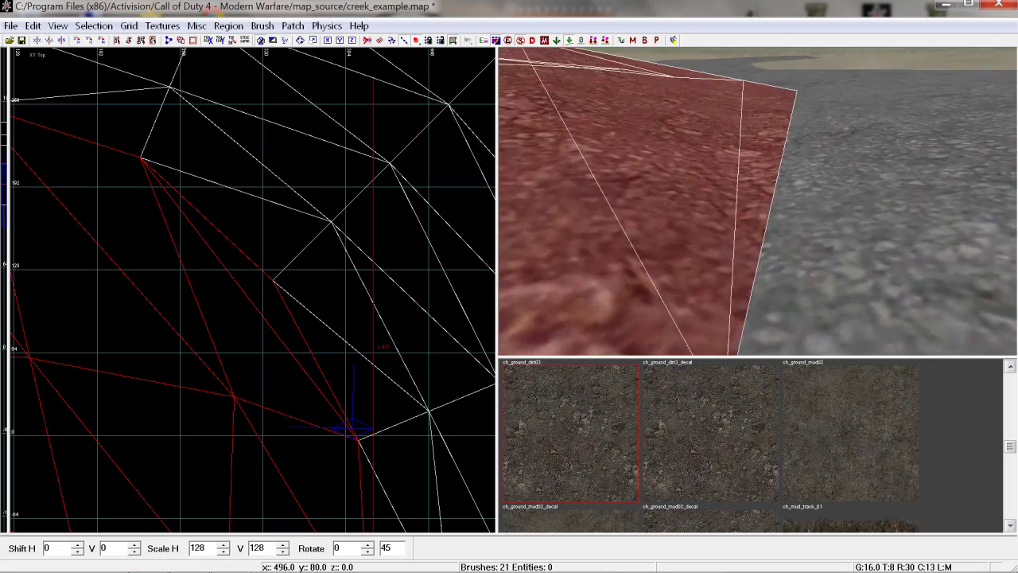
mouse_move(637, 278)
right_down()
mouse_move(669, 263)
mouse_move(621, 263)
mouse_move(620, 302)
mouse_move(620, 270)
mouse_move(671, 252)
right_up()
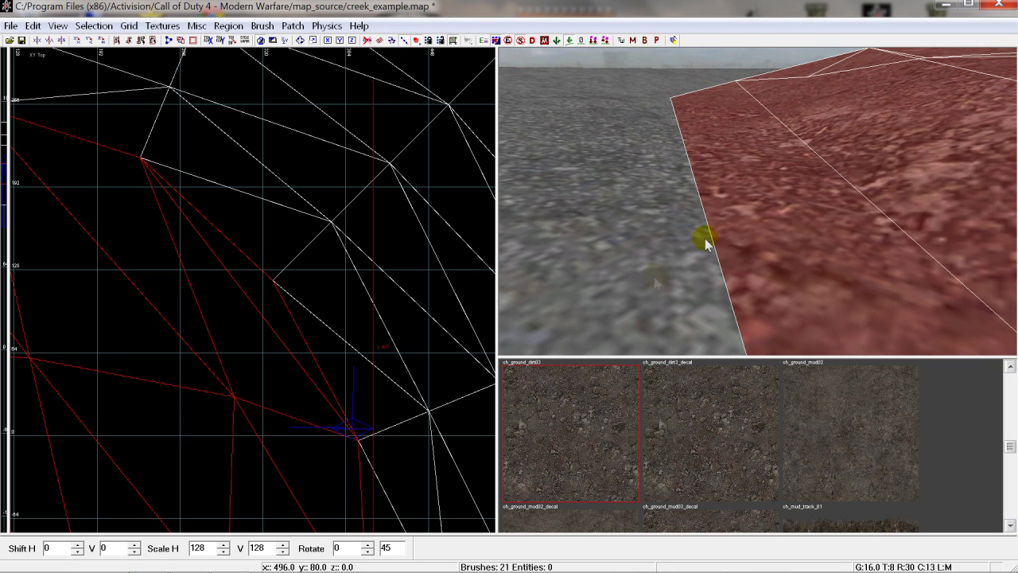
mouse_move(762, 151)
right_down()
mouse_move(761, 128)
mouse_move(762, 153)
right_up()
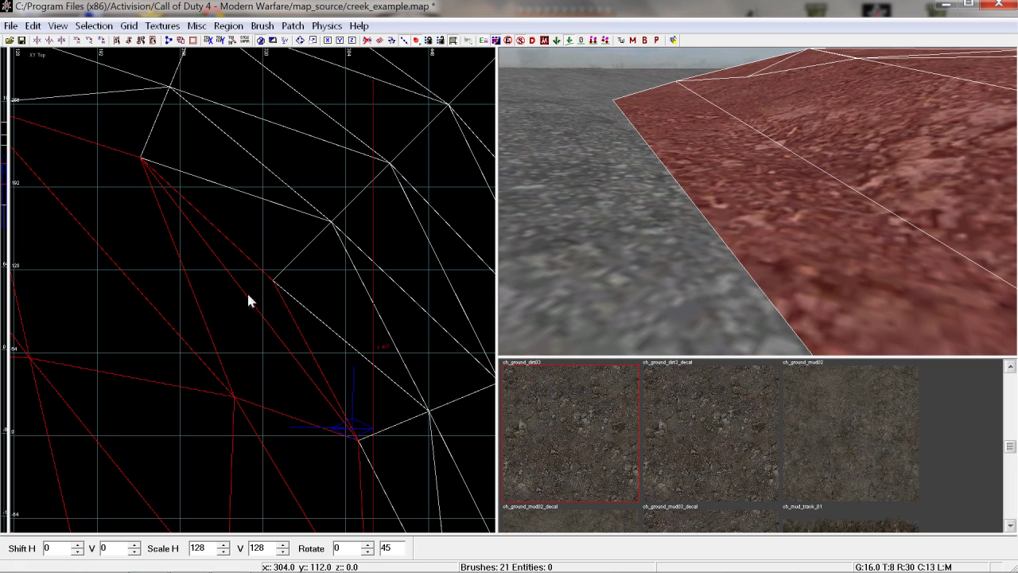
click(453, 40)
Fly the 3D camera over the red dirt patches to inspect the seam between them.
middle_click(254, 308)
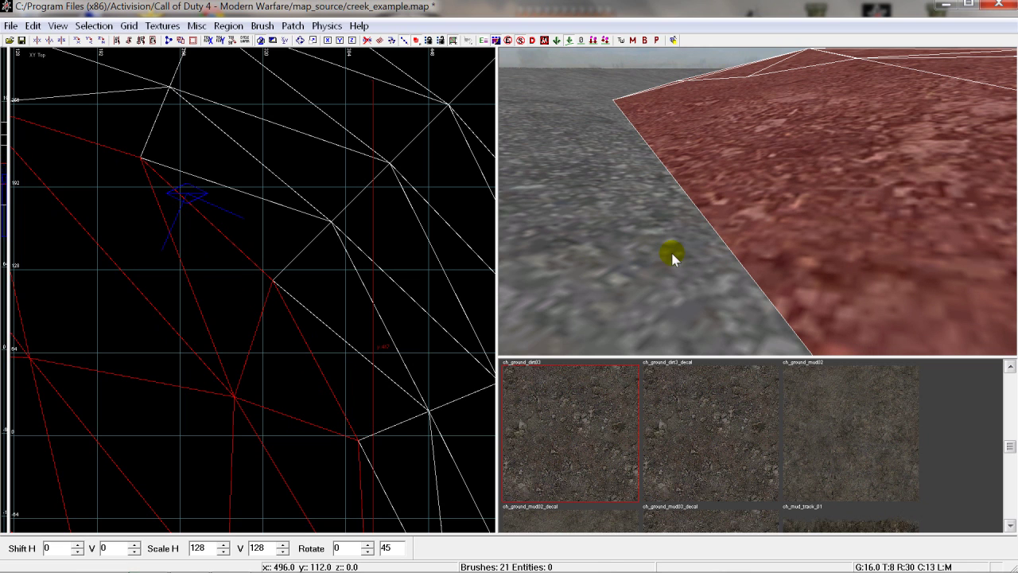
right_drag(688, 248, 720, 270)
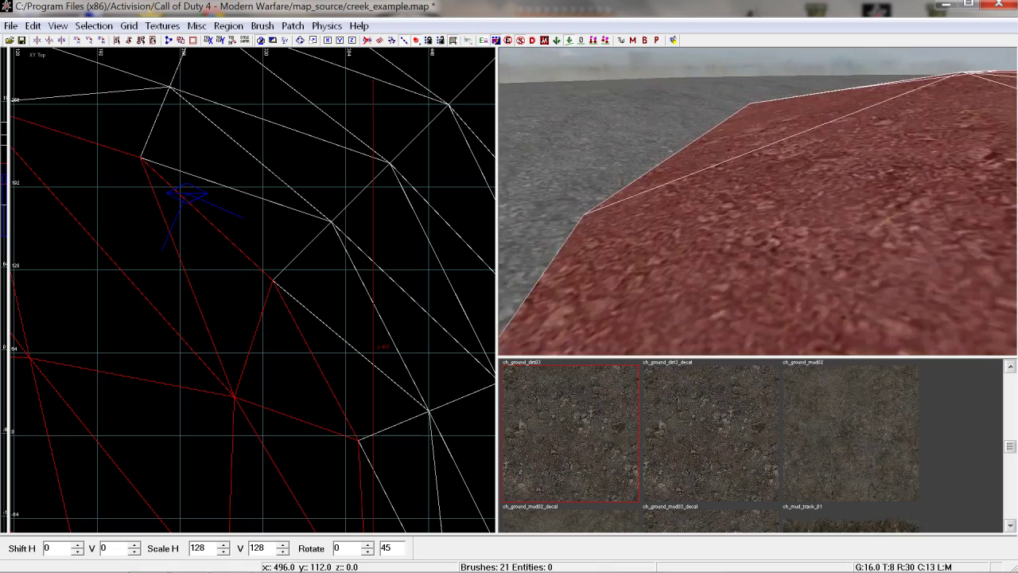
right_drag(757, 201, 763, 199)
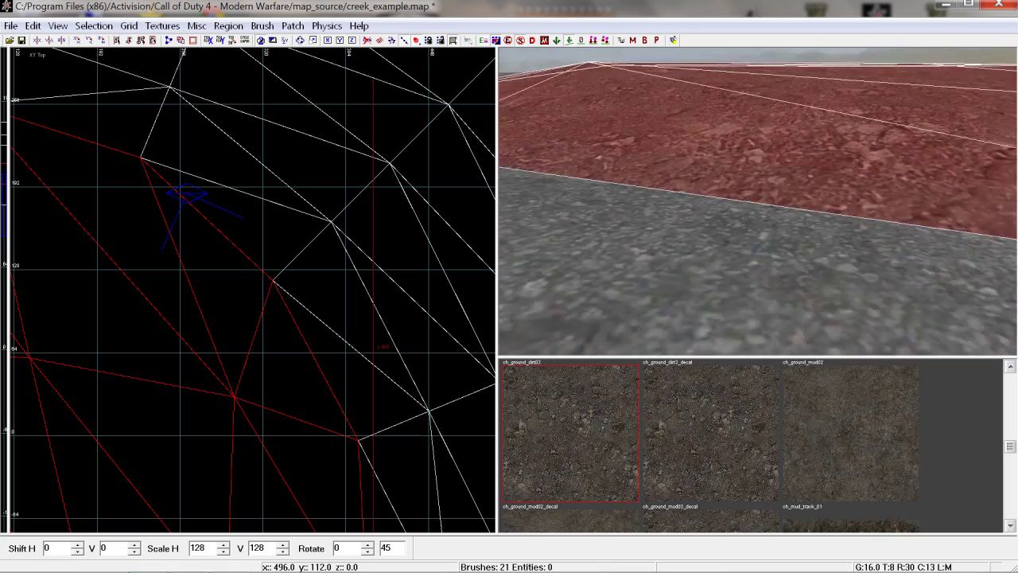
right_drag(689, 250, 886, 149)
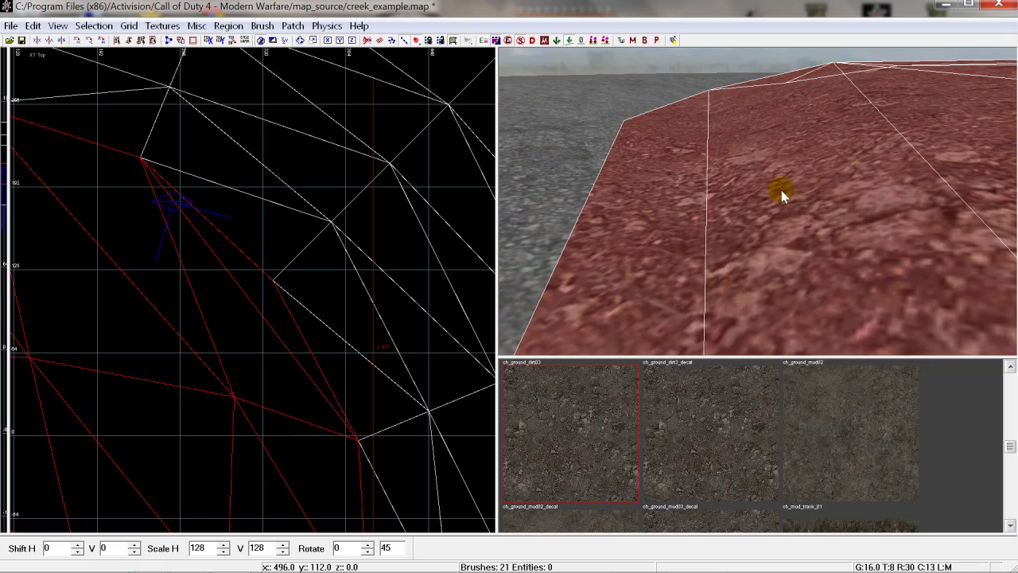
mouse_move(773, 215)
right_down()
mouse_move(748, 199)
mouse_move(758, 201)
right_up()
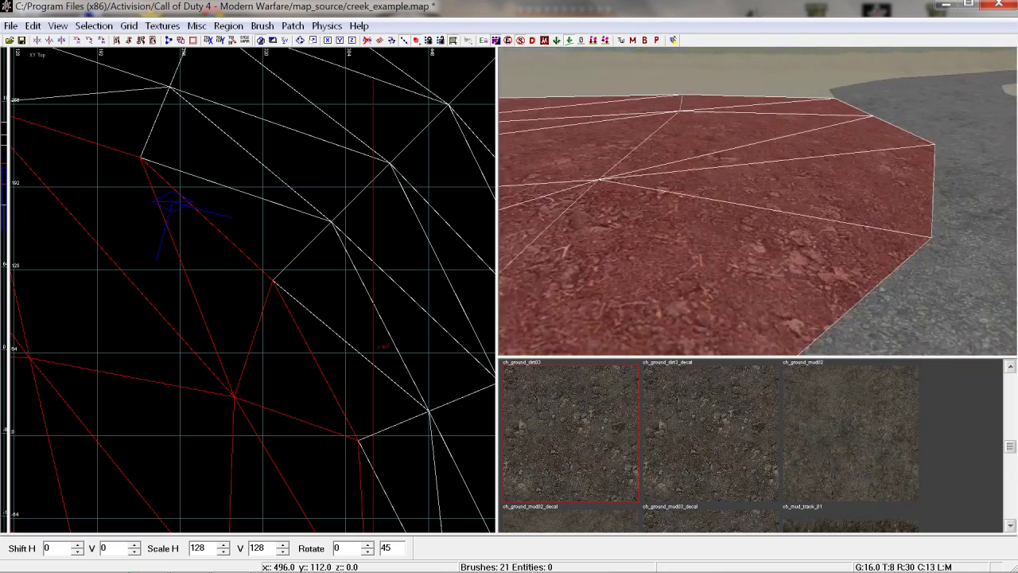
right_drag(758, 201, 757, 201)
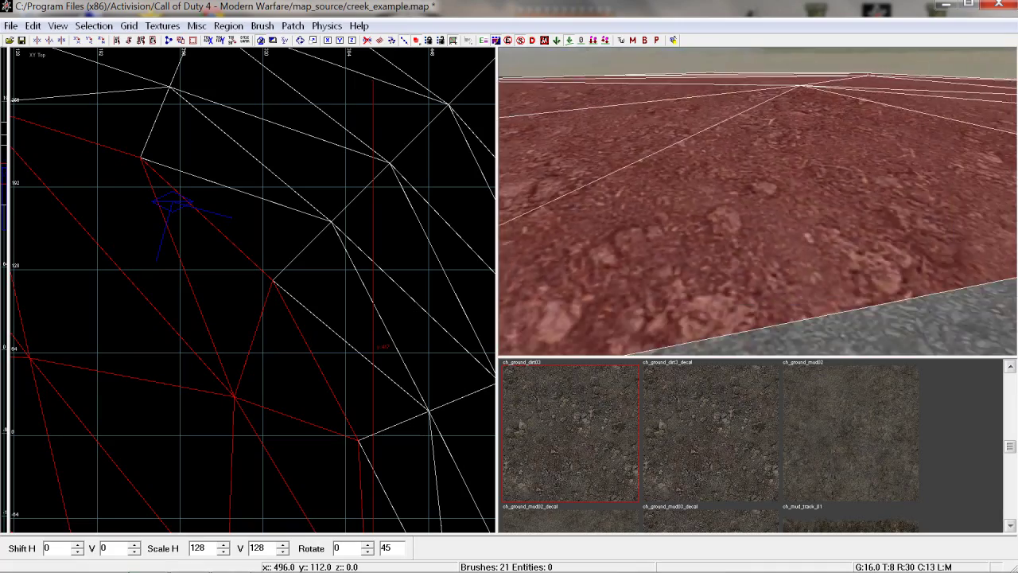
right_drag(757, 201, 782, 230)
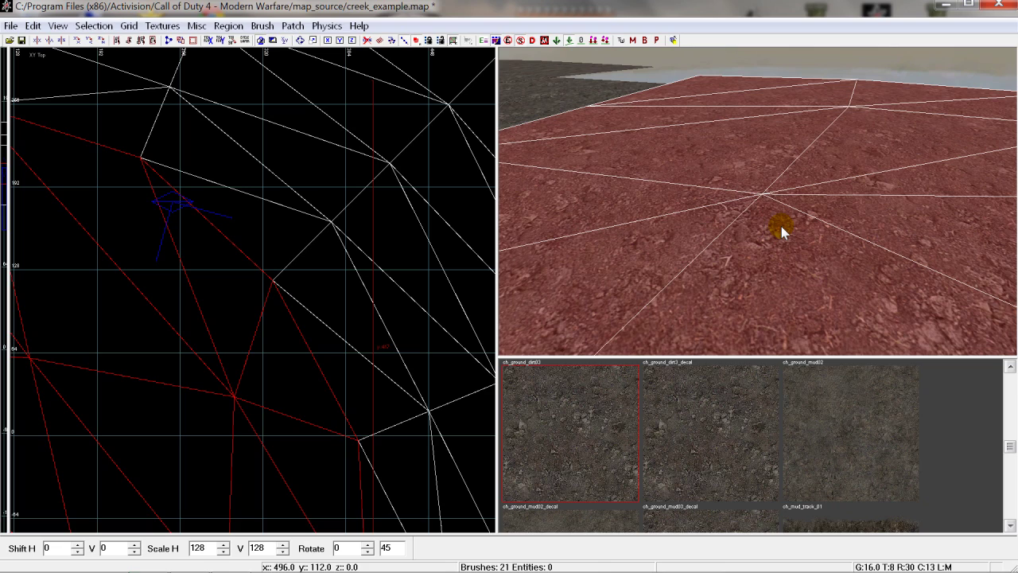
right_drag(782, 230, 782, 231)
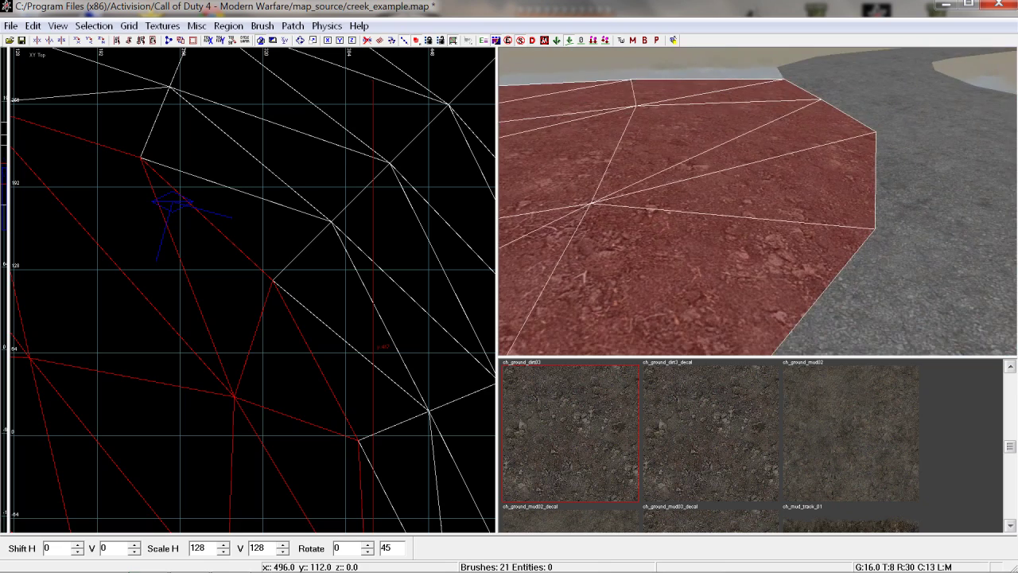
right_drag(782, 231, 776, 233)
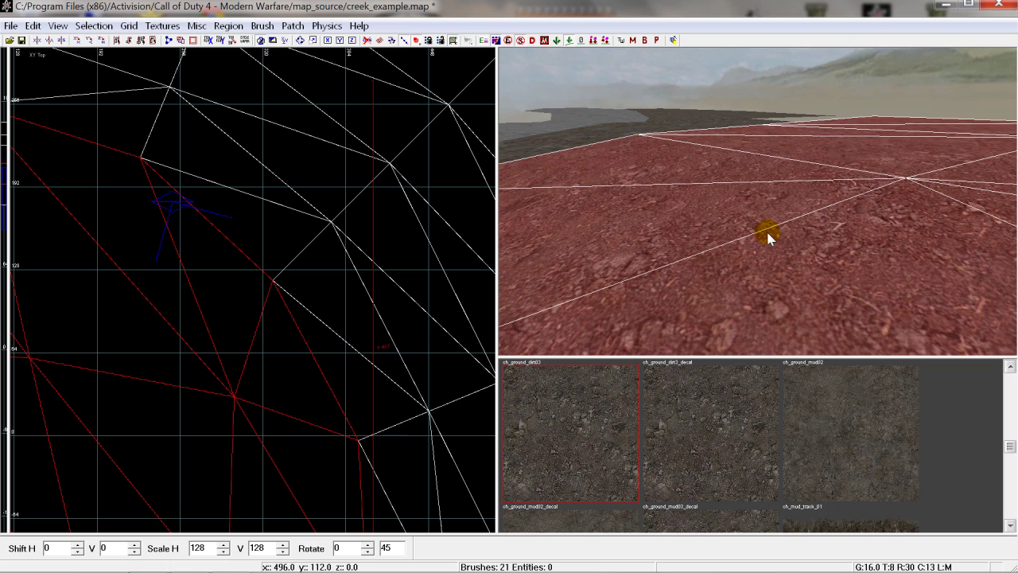
right_drag(764, 215, 765, 263)
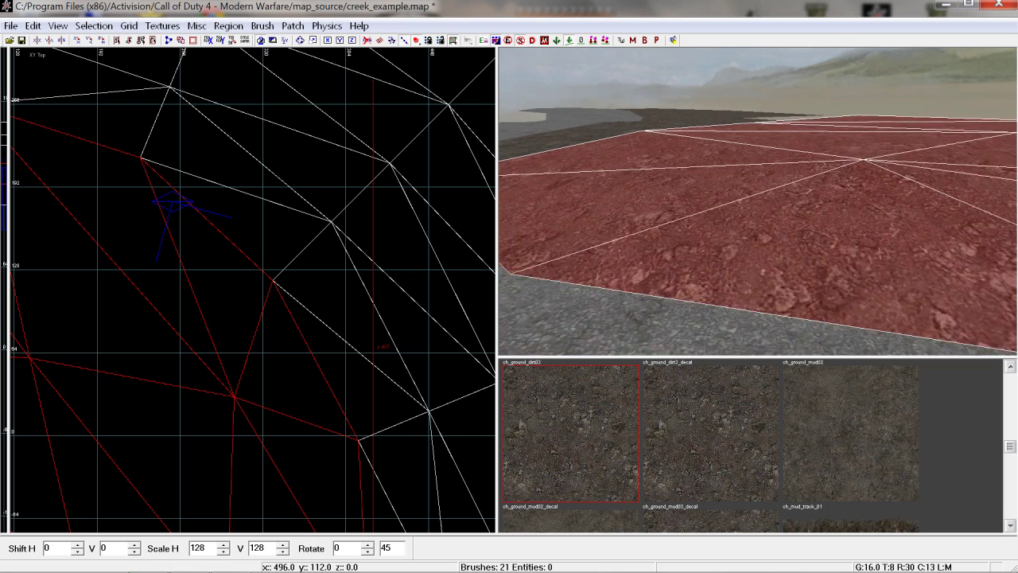
right_drag(764, 215, 765, 183)
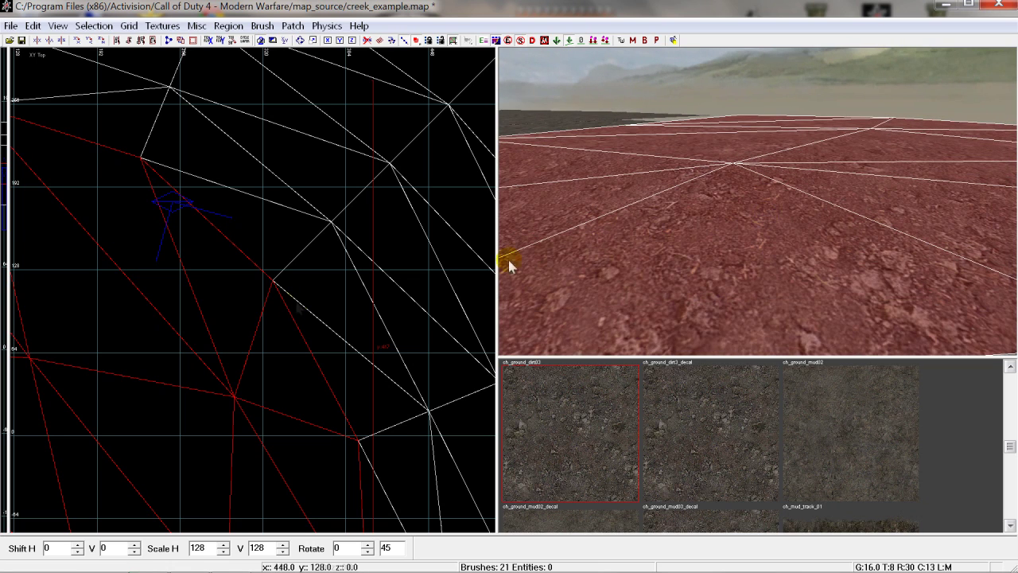
mouse_move(722, 243)
right_down()
mouse_move(716, 223)
mouse_move(723, 235)
right_up()
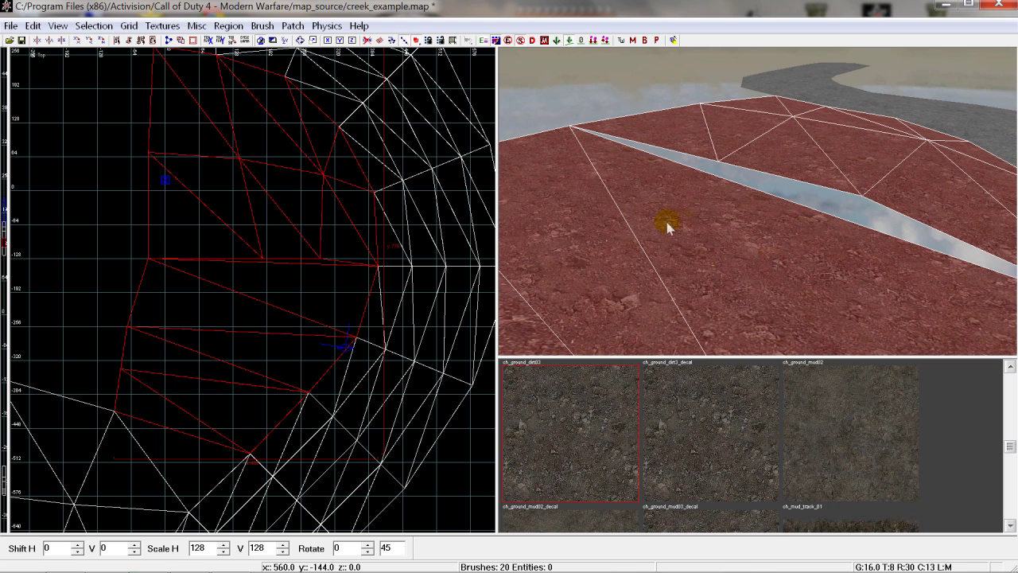
Orbit the 3D view to look down on the gap strip between the dirt patches.
right_drag(733, 274, 692, 280)
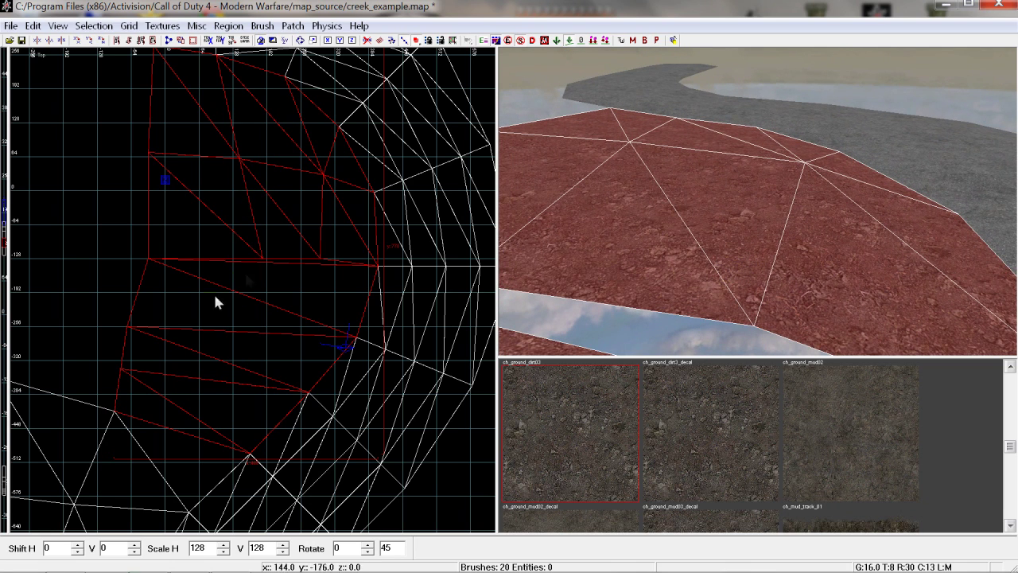
mouse_move(625, 260)
right_down()
mouse_move(629, 270)
mouse_move(658, 257)
mouse_move(668, 267)
right_up()
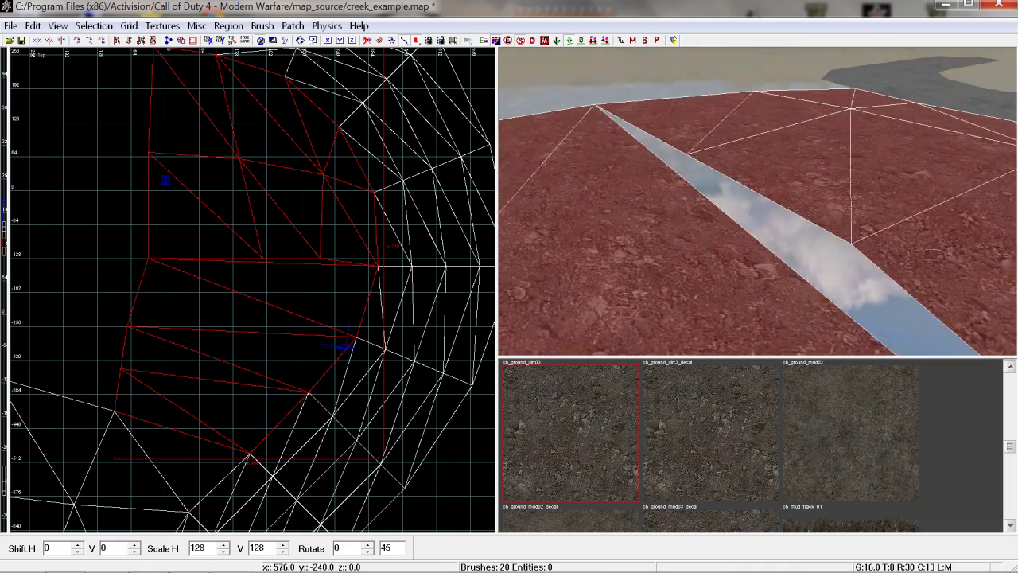
right_drag(700, 159, 700, 167)
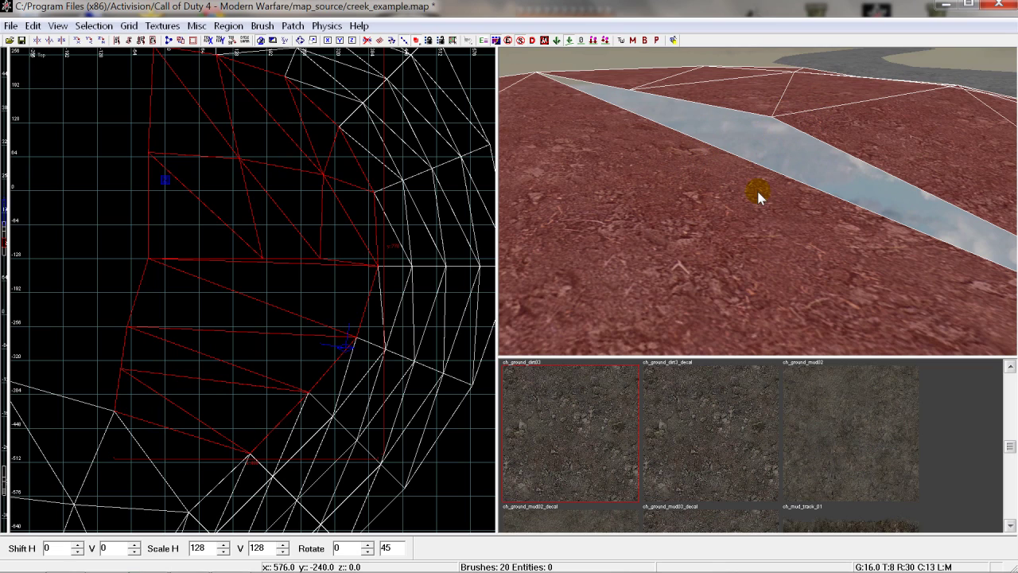
right_drag(772, 155, 756, 199)
Insert vertex columns into the sparse patch and weld the doubled edge vertices to close the seam.
key(v)
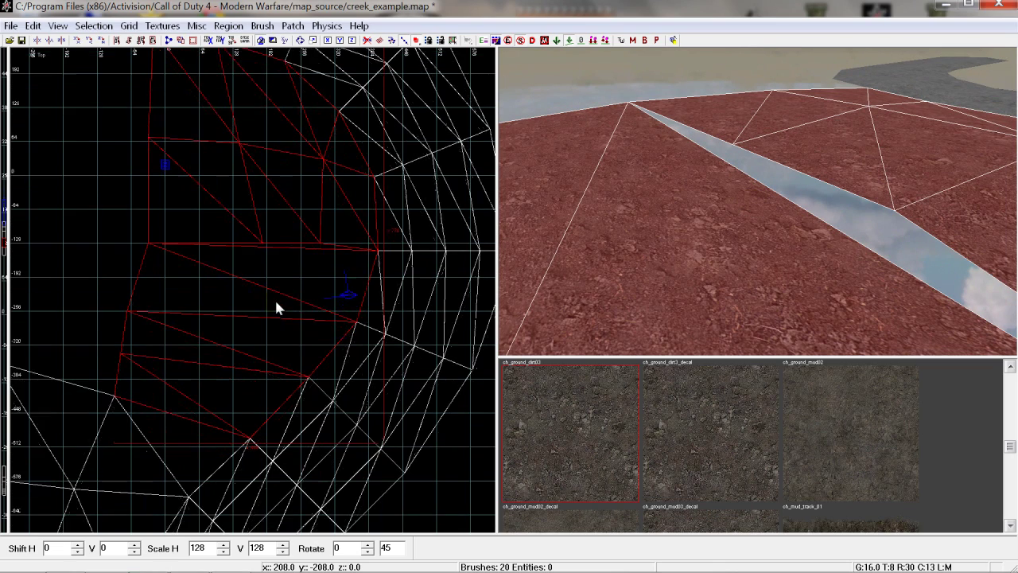
scroll(274, 298, down, 2)
scroll(221, 334, up, 2)
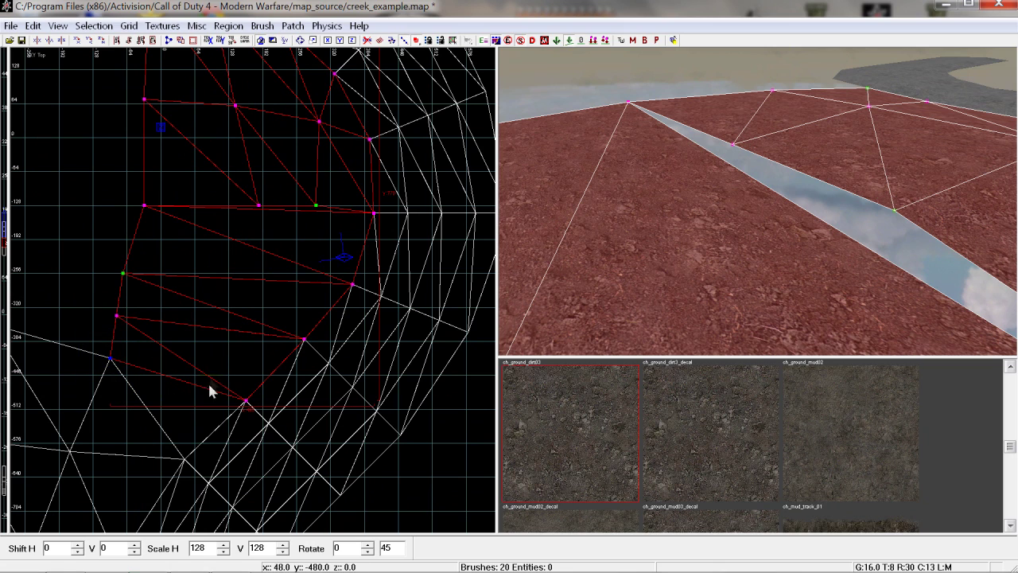
key(ctrl+shift+KP_Add)
drag(159, 356, 244, 440)
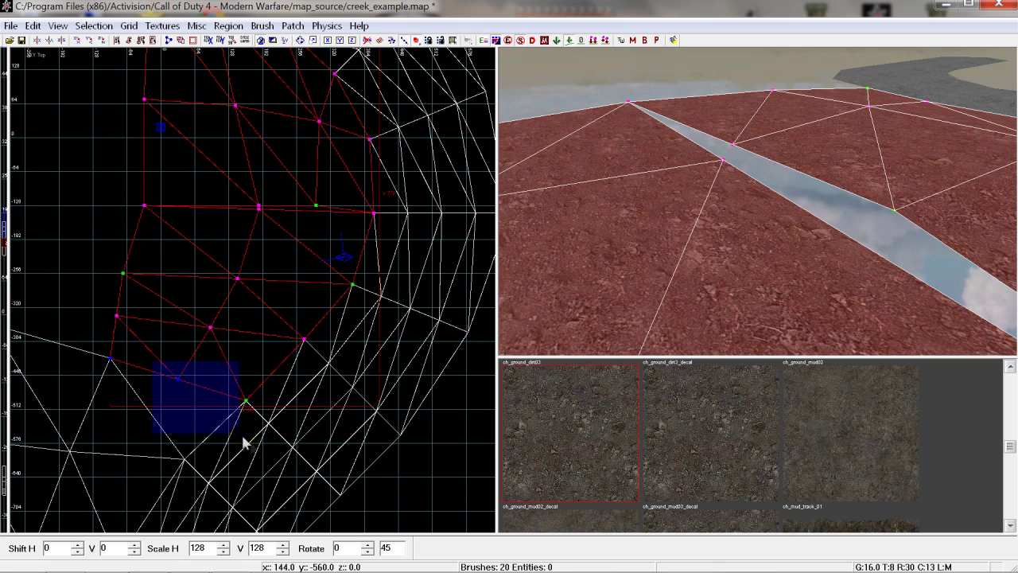
key(ctrl+shift+KP_Add)
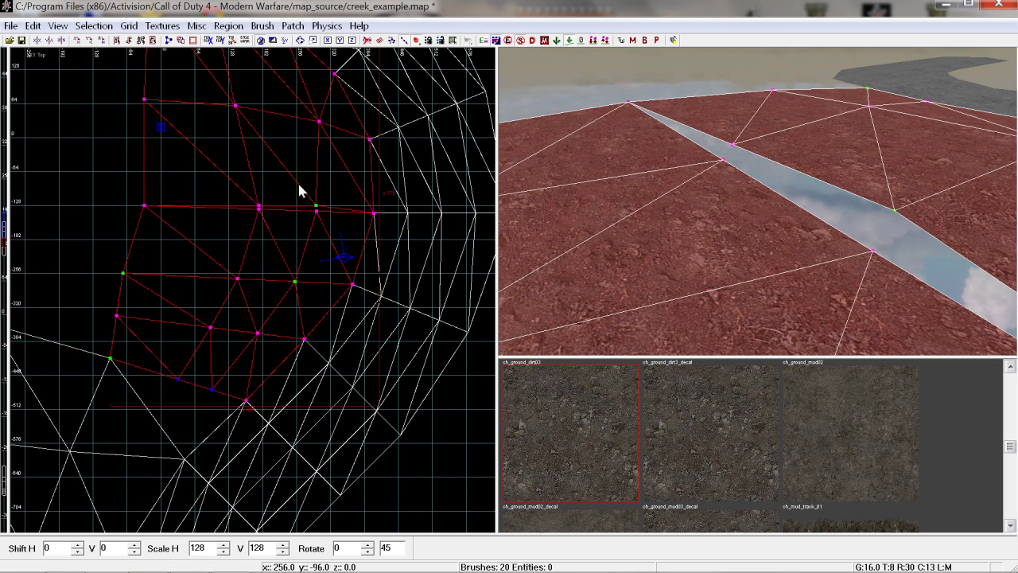
key(ctrl+z)
key(ctrl+z)
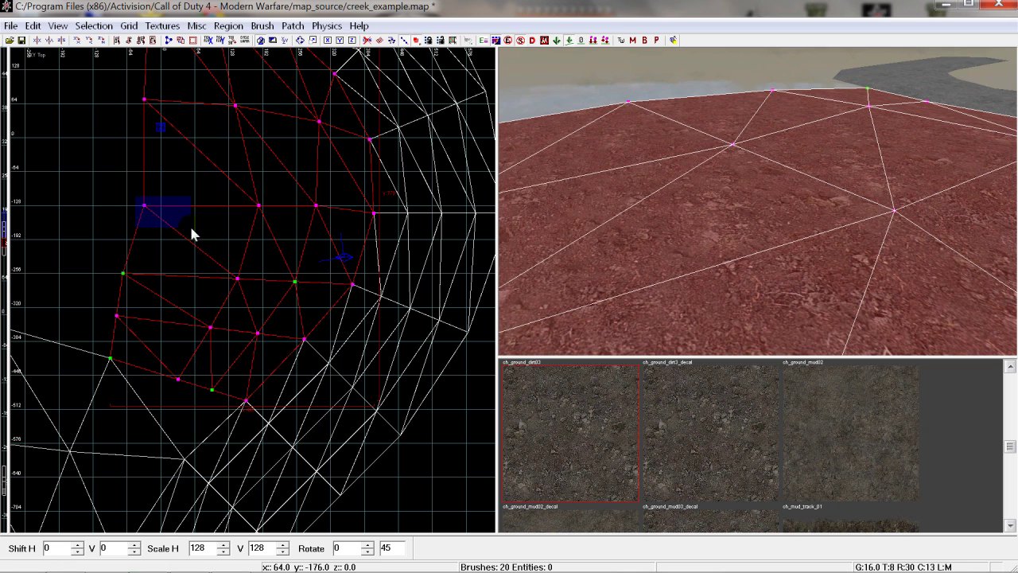
click(646, 183)
key(Escape)
right_drag(647, 178, 647, 177)
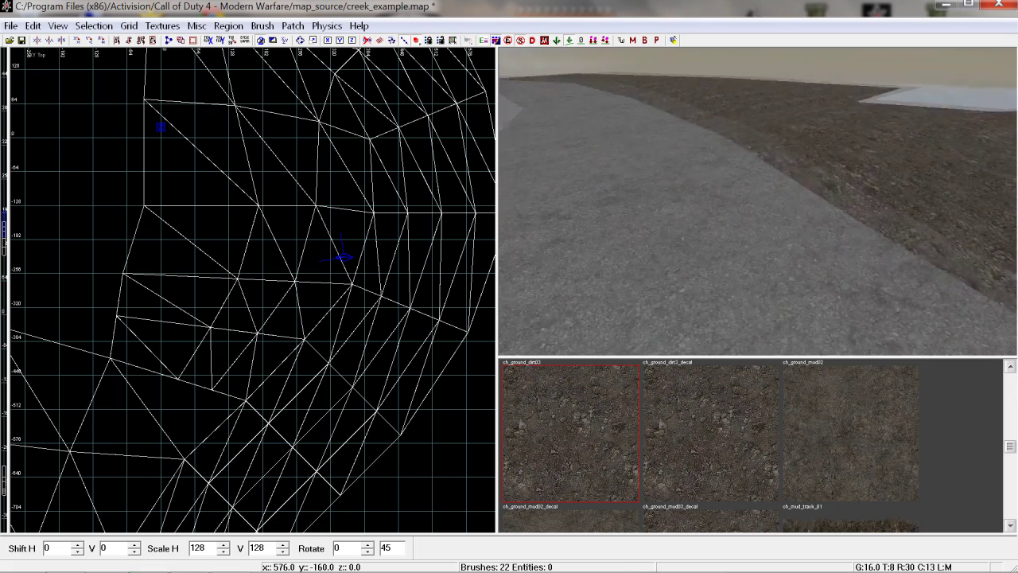
In the 3D view, select a terrain patch and toggle the dark dirt patch back out.
right_click(635, 180)
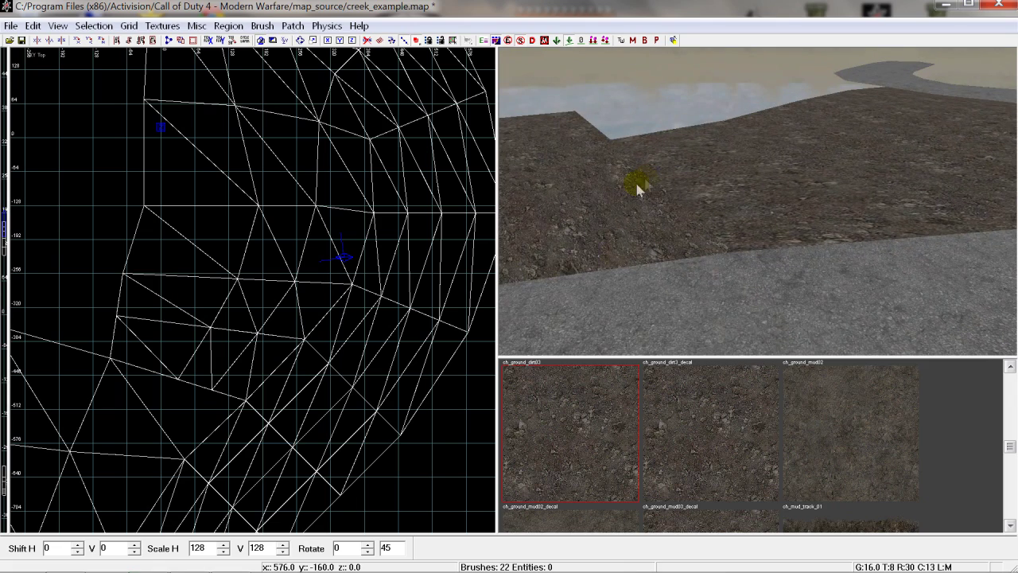
shift+click(793, 191)
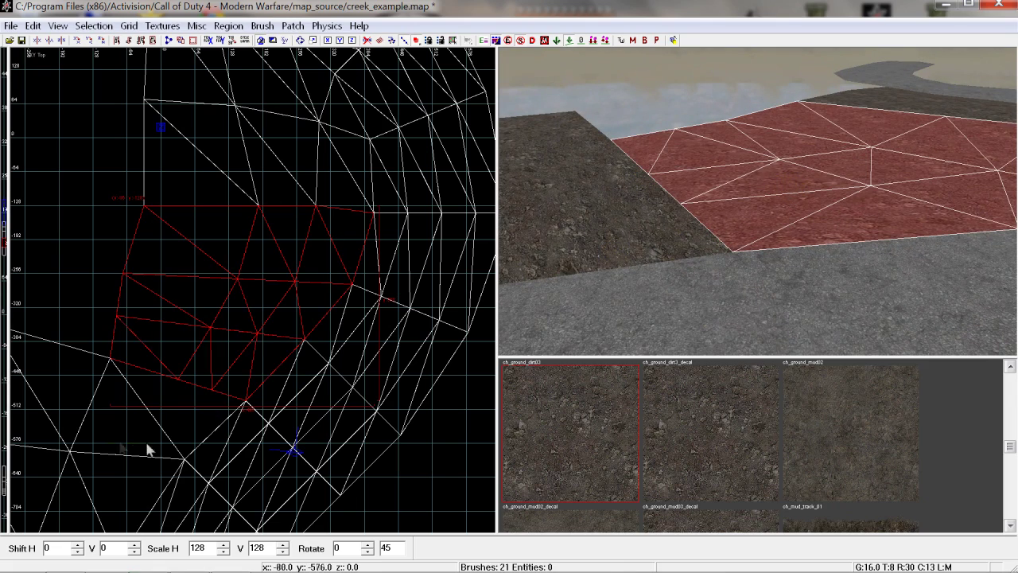
shift+click(619, 243)
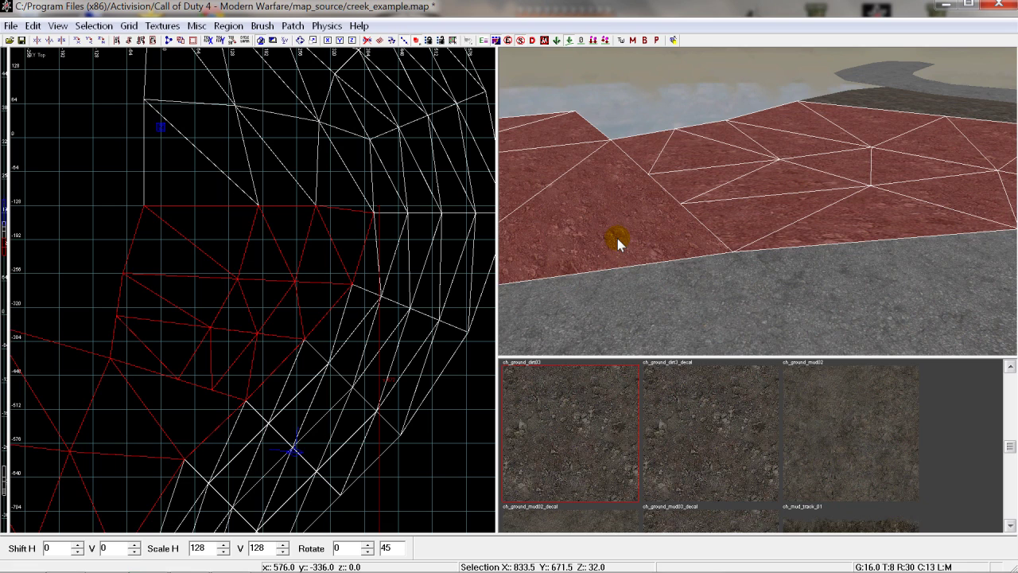
shift+click(617, 238)
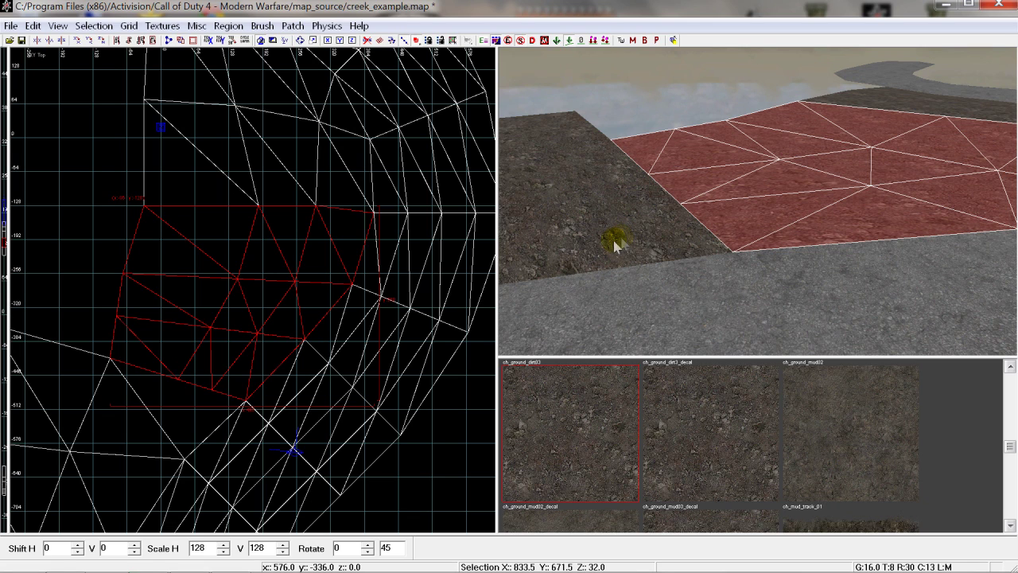
In the top view, keep the sparse dirt patch selected and drop the lower-left patch.
scroll(264, 280, up, 1)
scroll(203, 323, up, 1)
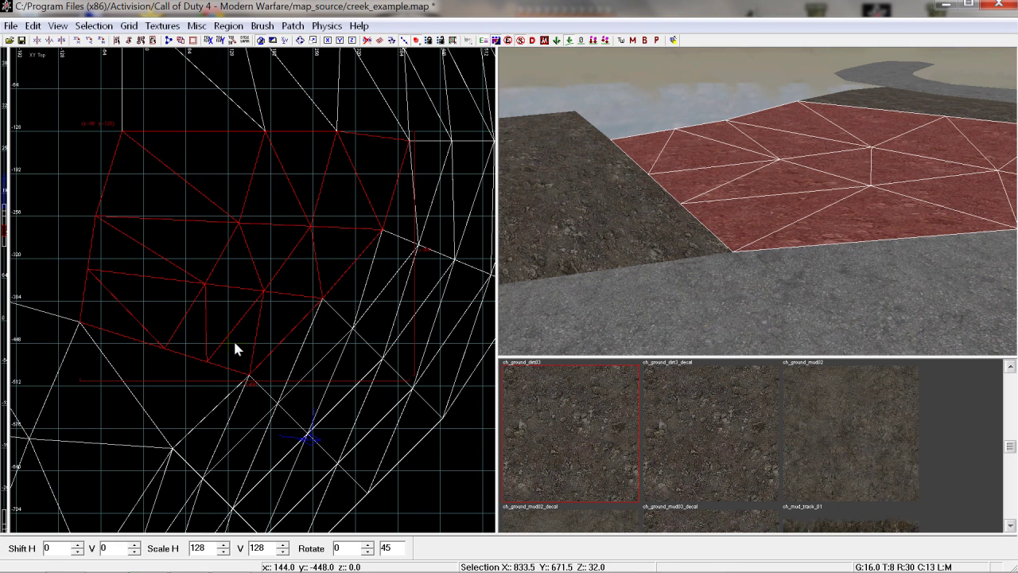
scroll(234, 339, down, 2)
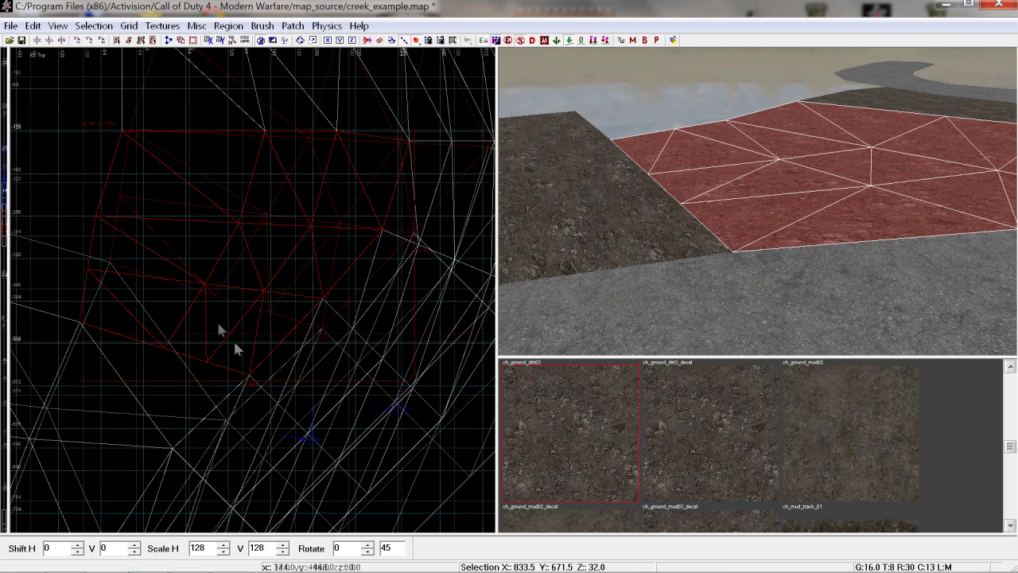
scroll(217, 319, up, 3)
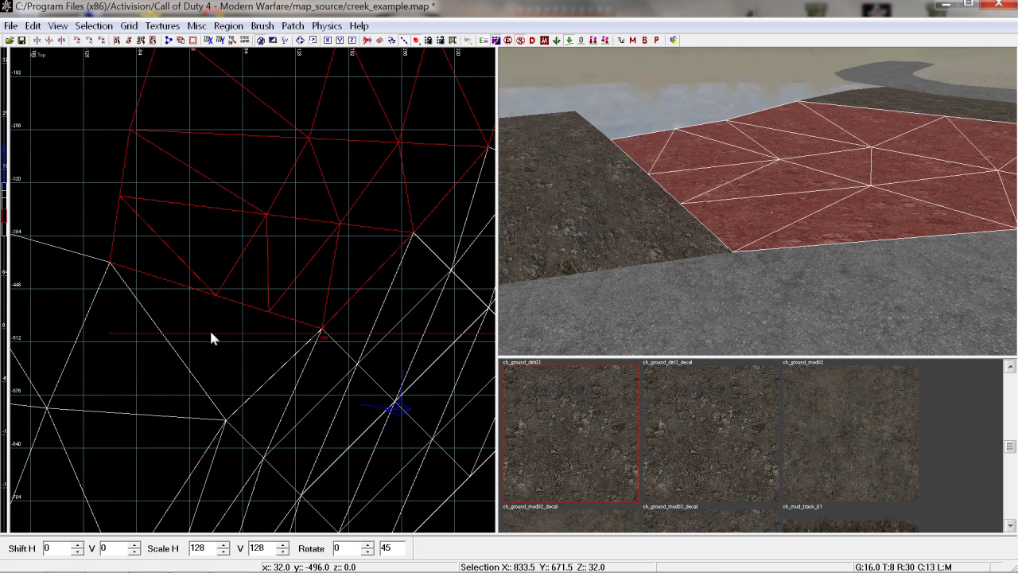
shift+click(160, 377)
shift+click(160, 378)
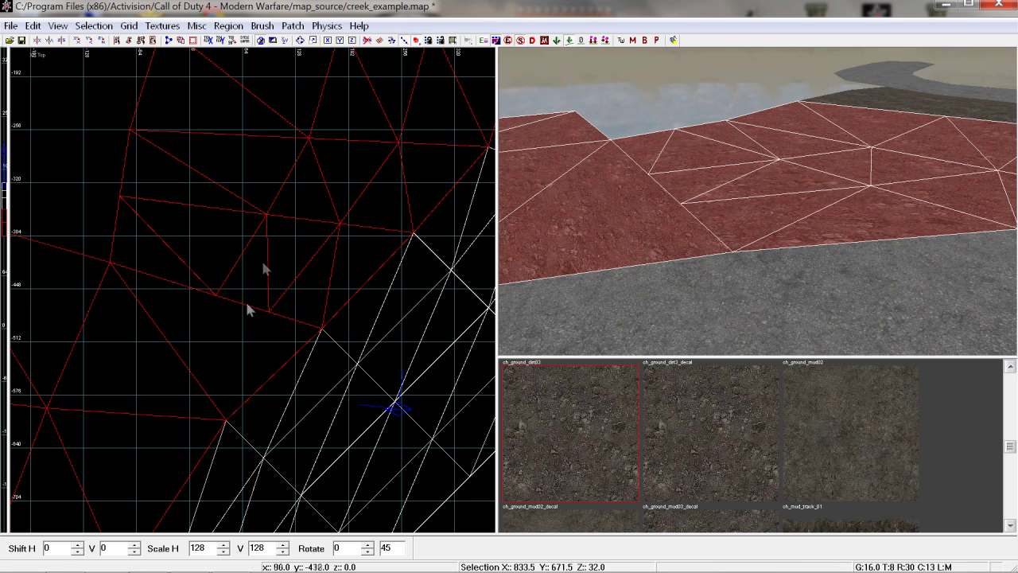
shift+click(168, 337)
shift+click(169, 339)
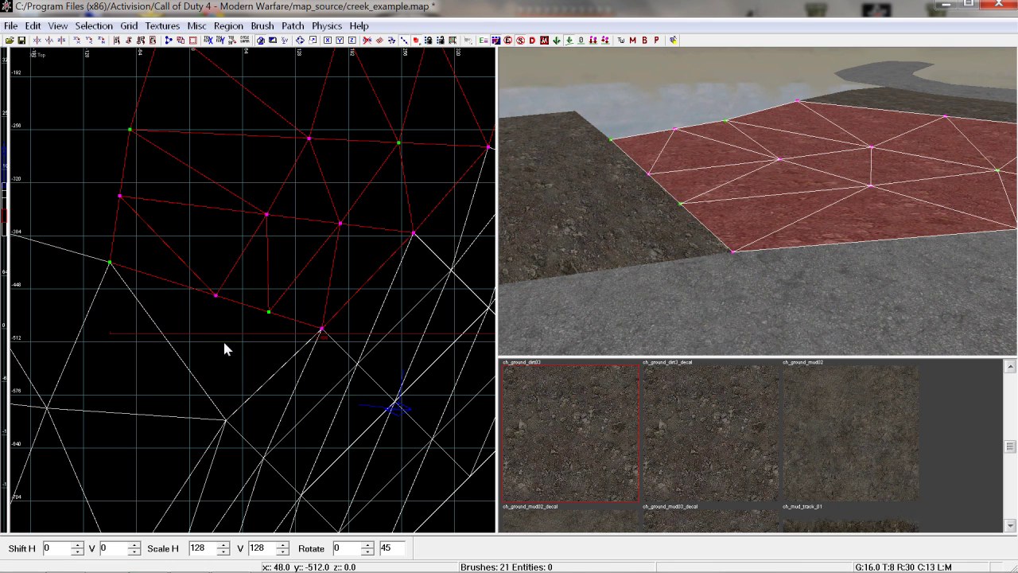
Box-select the vertices along the shared patch edge and weld them with W.
scroll(223, 339, up, 1)
scroll(214, 332, up, 1)
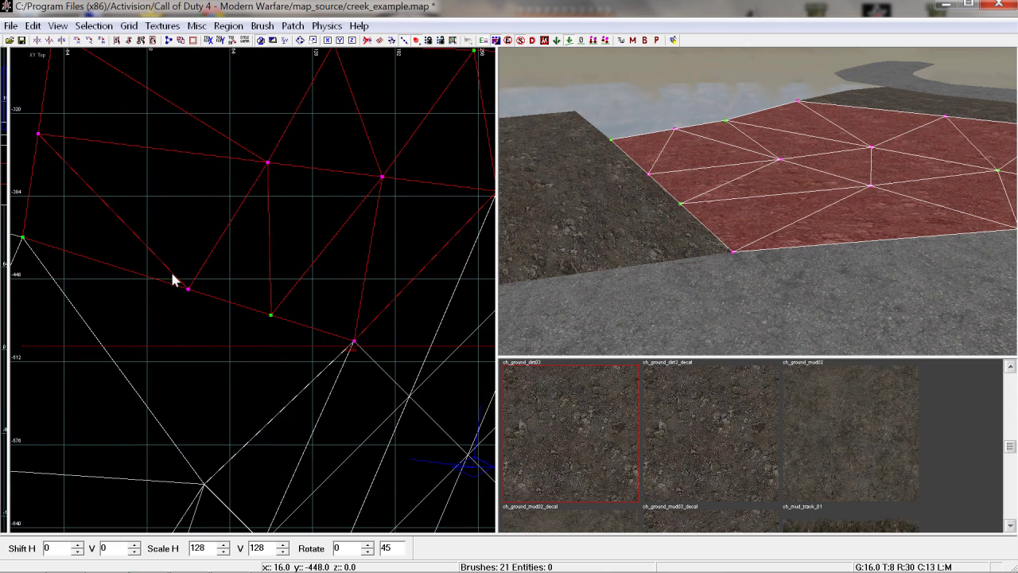
scroll(185, 334, down, 3)
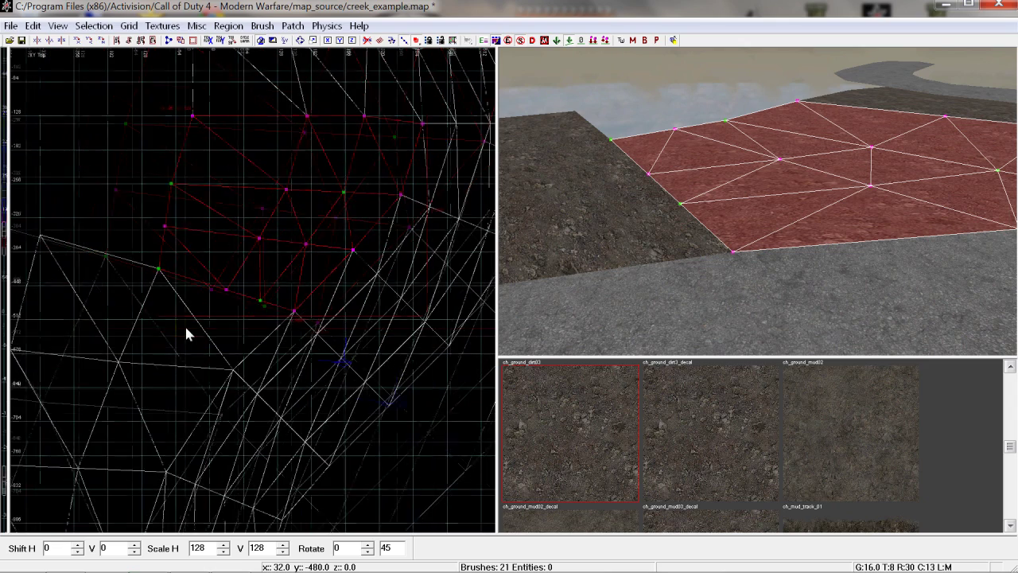
scroll(184, 334, up, 1)
scroll(199, 342, up, 1)
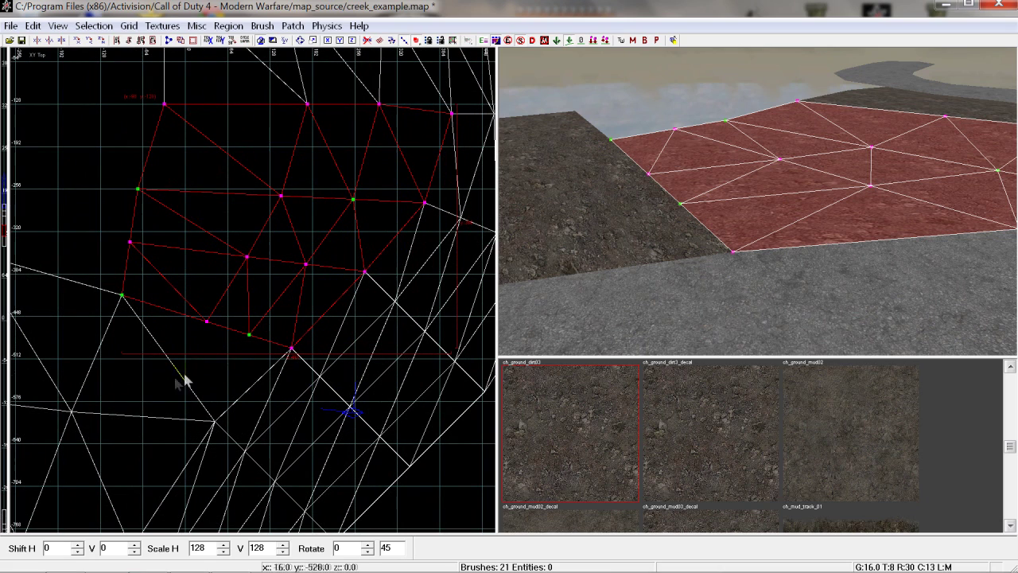
click(206, 321)
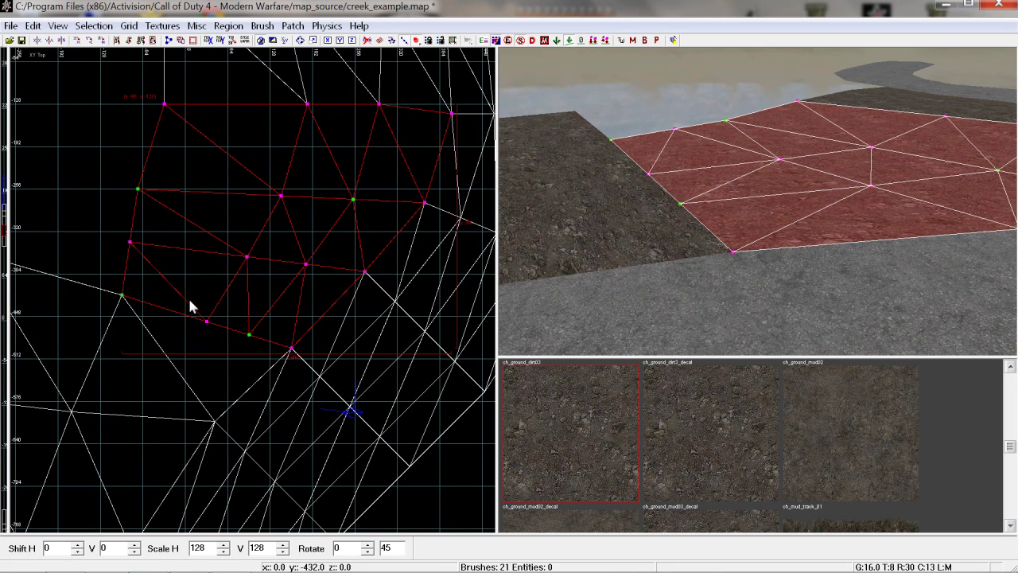
drag(190, 302, 265, 354)
key(w)
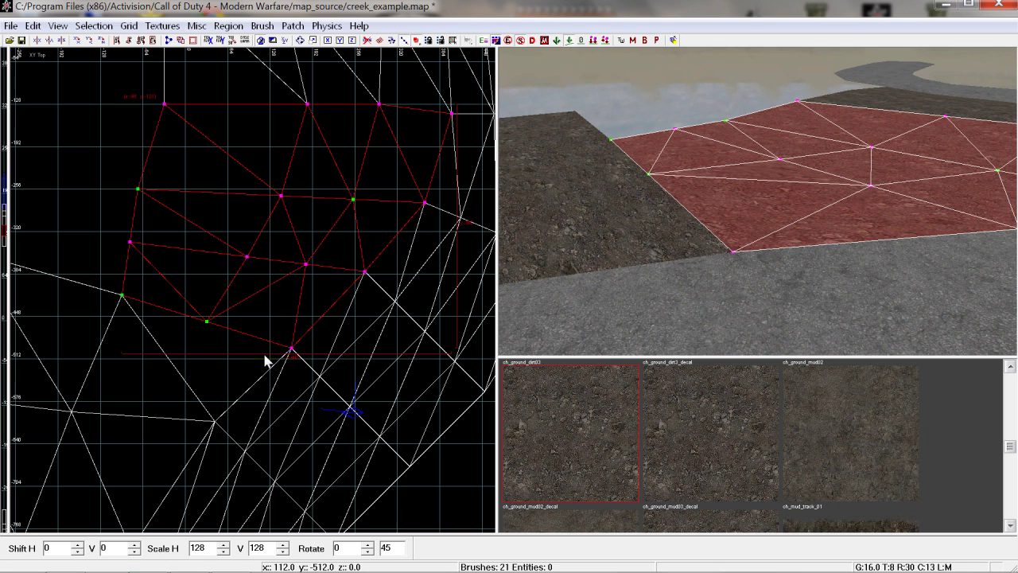
Select the low-density road-side patch together with its denser right-hand neighbour.
scroll(207, 335, up, 1)
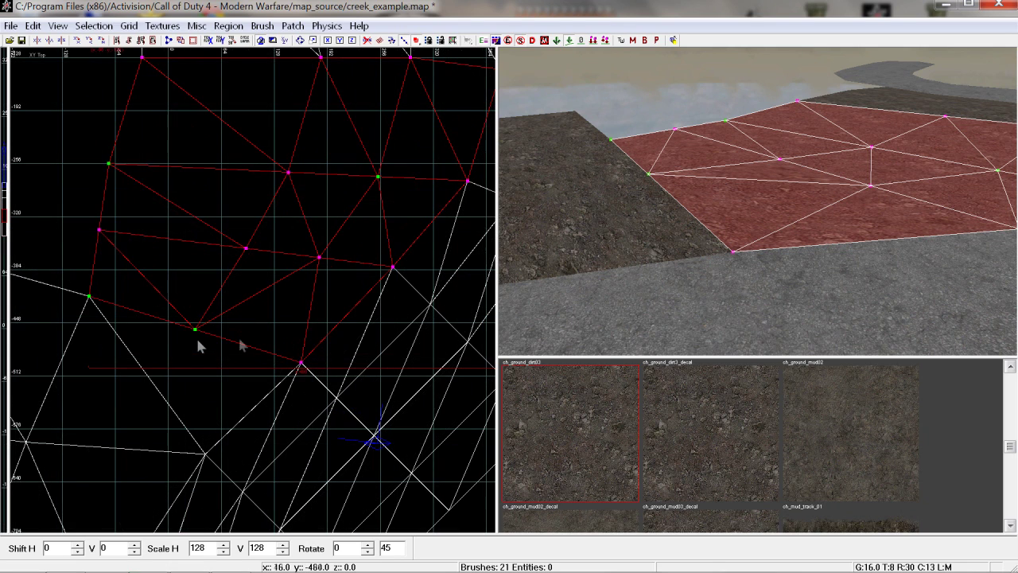
scroll(223, 342, down, 2)
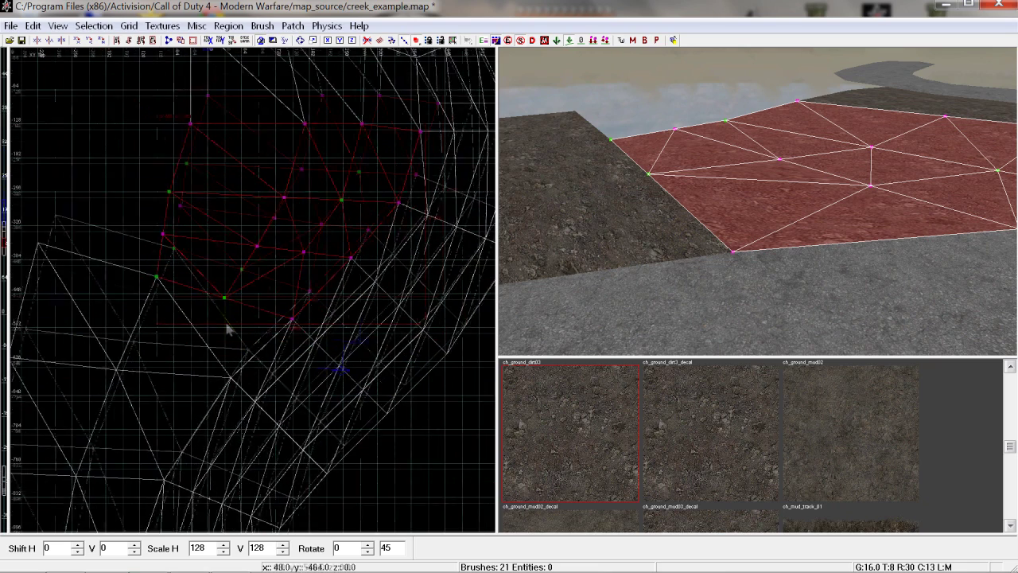
key(Escape)
shift+click(189, 347)
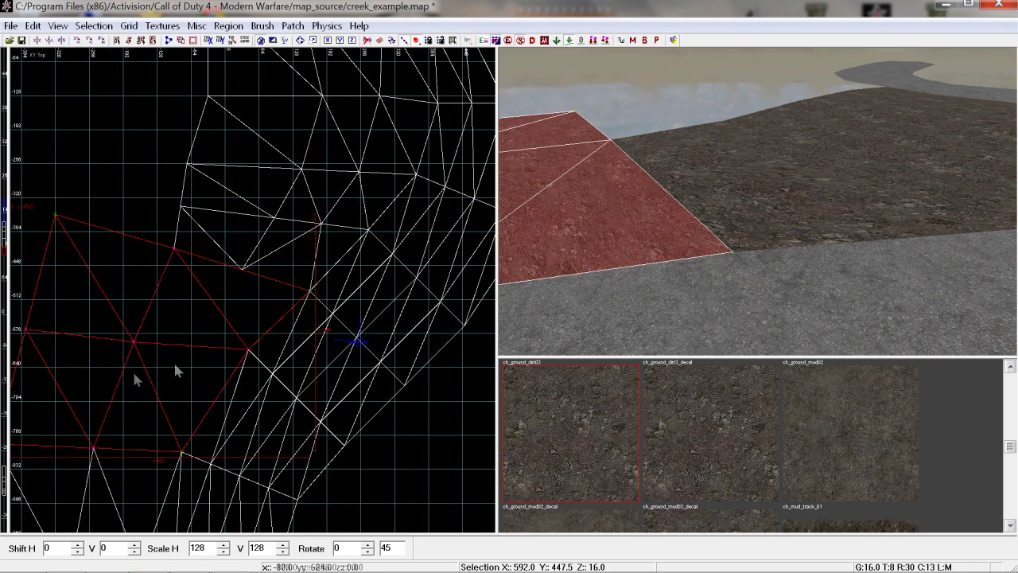
scroll(218, 360, up, 1)
scroll(218, 360, up, 1)
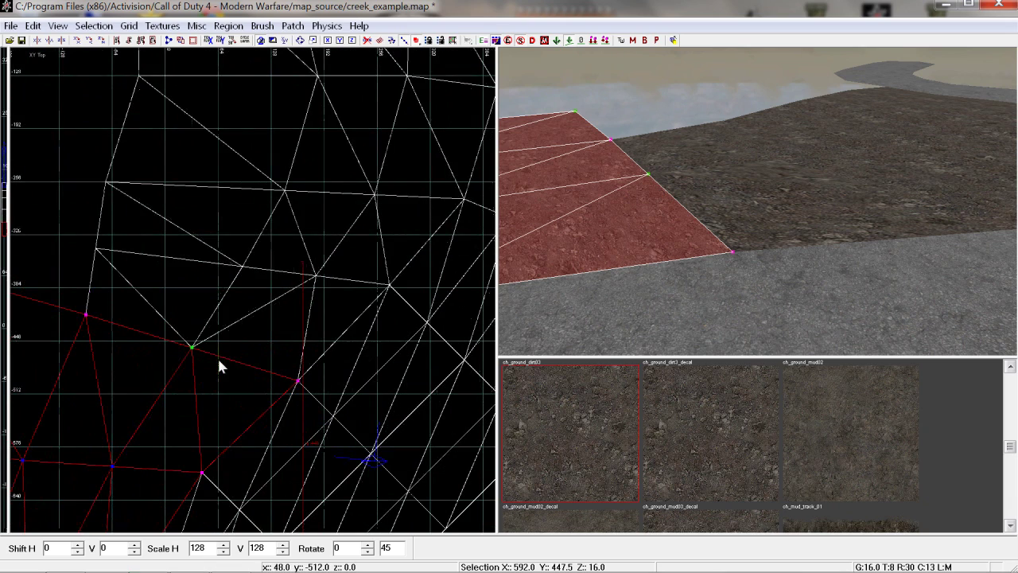
key(Escape)
shift+click(183, 378)
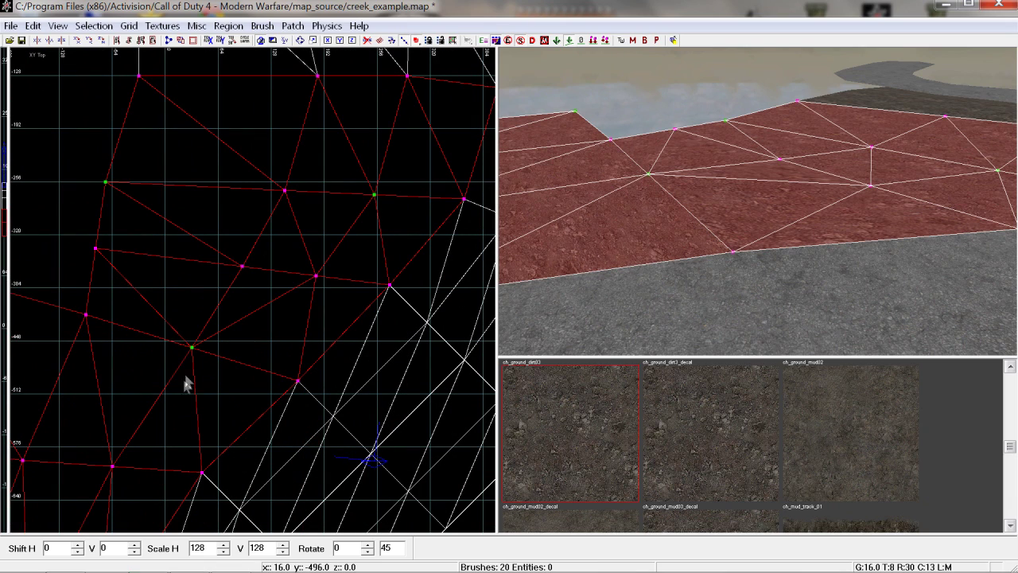
shift+click(639, 262)
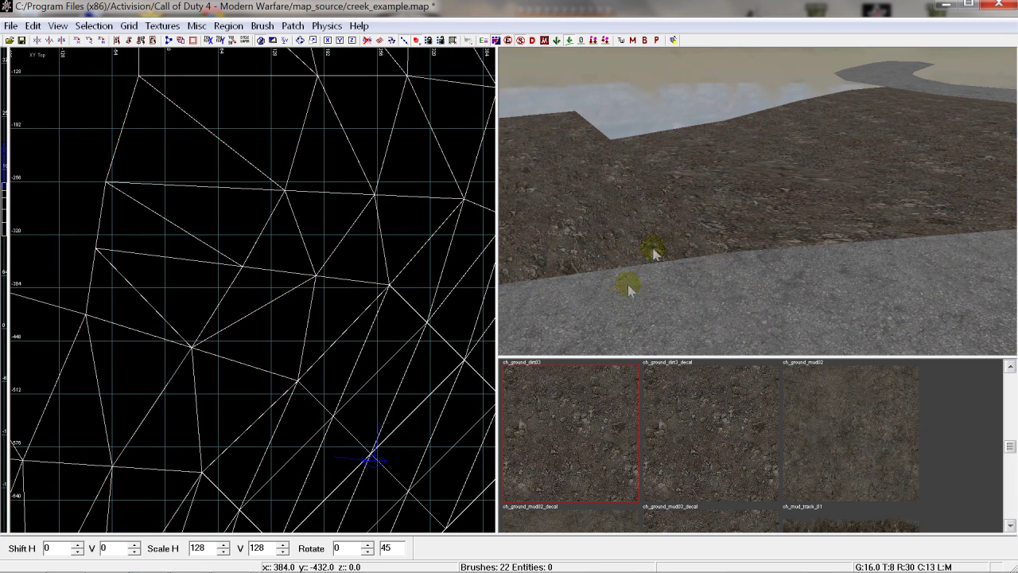
shift+click(657, 197)
shift+click(725, 175)
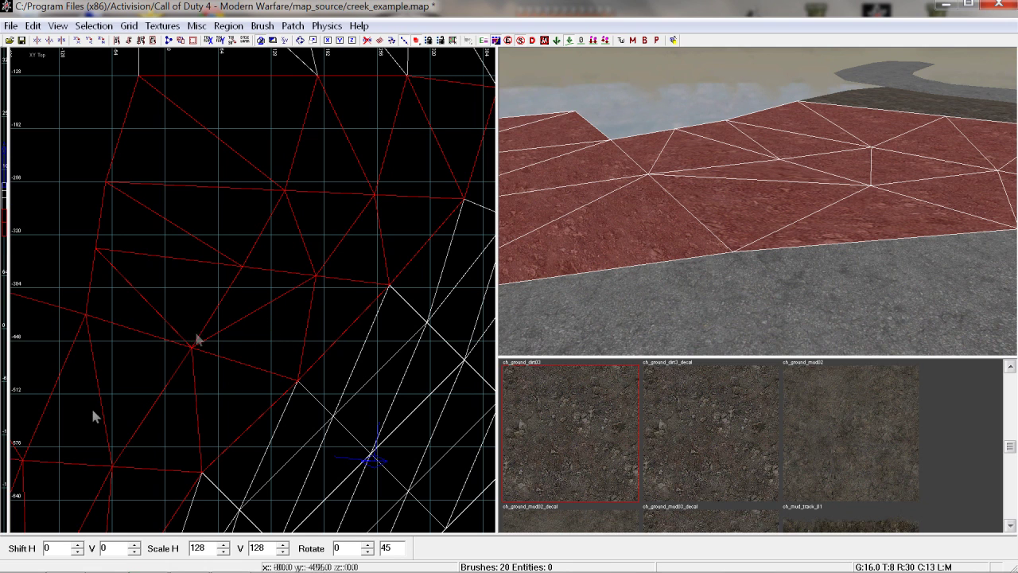
scroll(125, 416, down, 2)
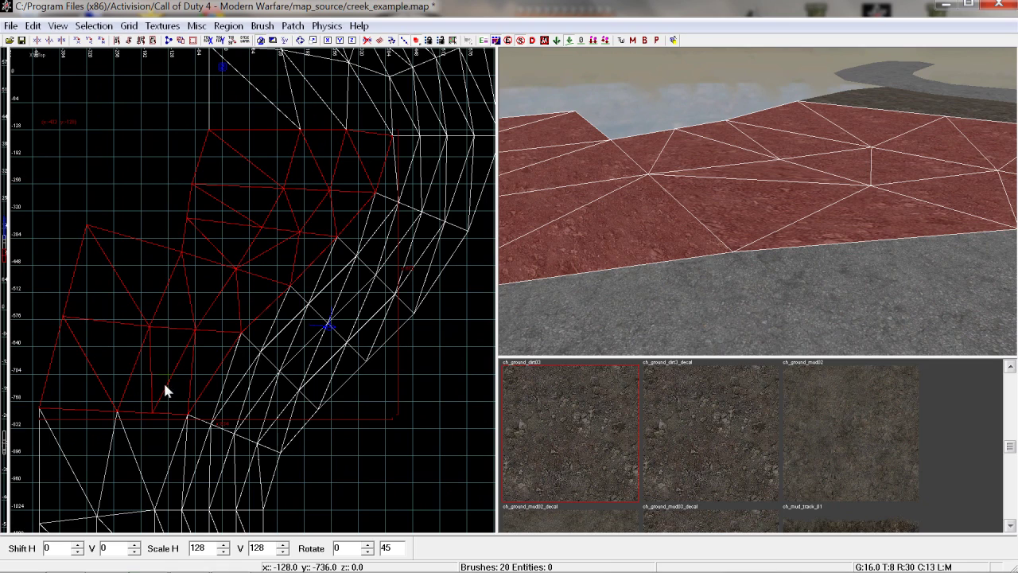
Select the lower-left terrain patch and expose its edge vertices.
right_drag(153, 400, 163, 379)
key(Escape)
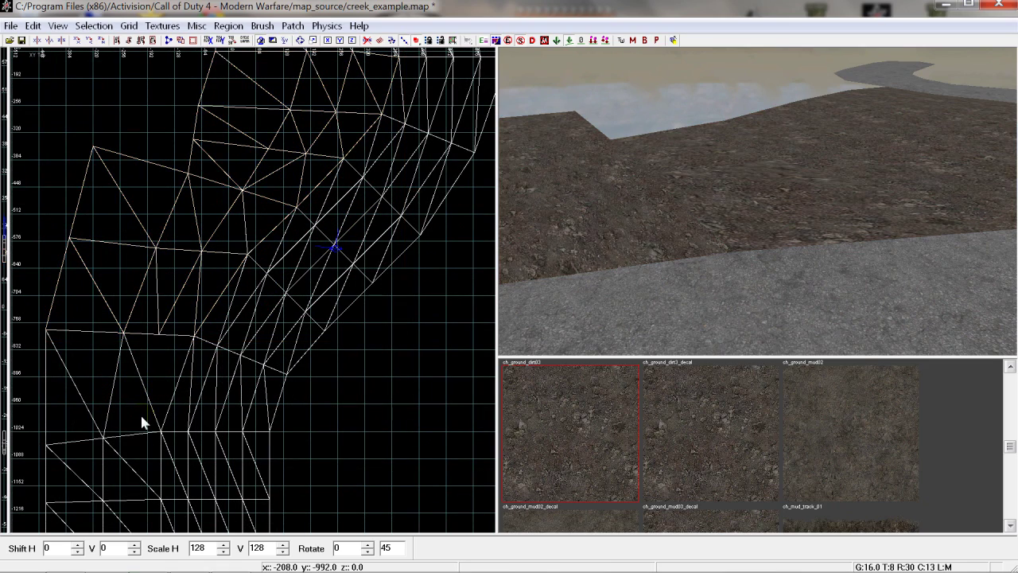
scroll(137, 400, up, 1)
scroll(136, 399, up, 1)
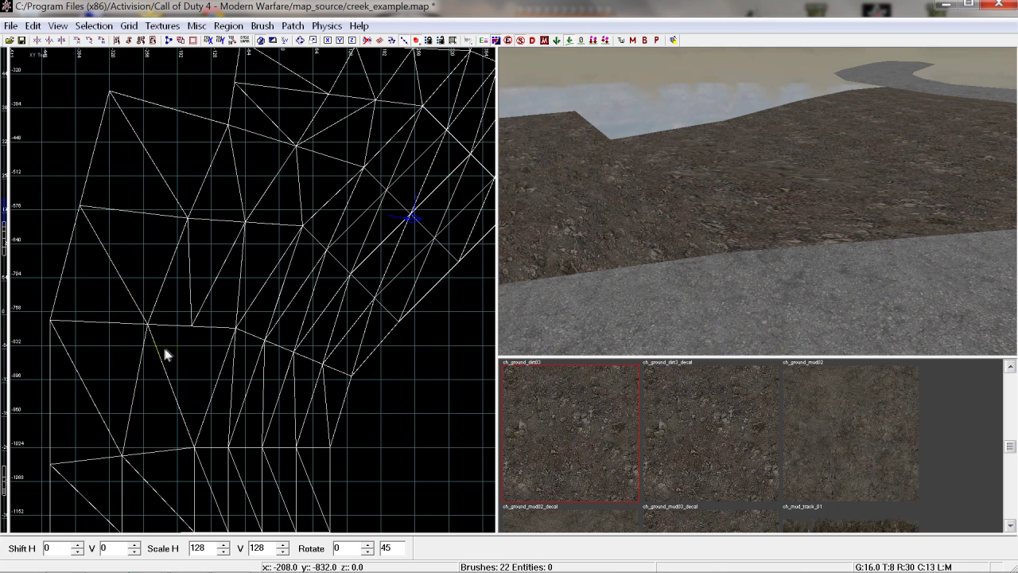
shift+click(174, 306)
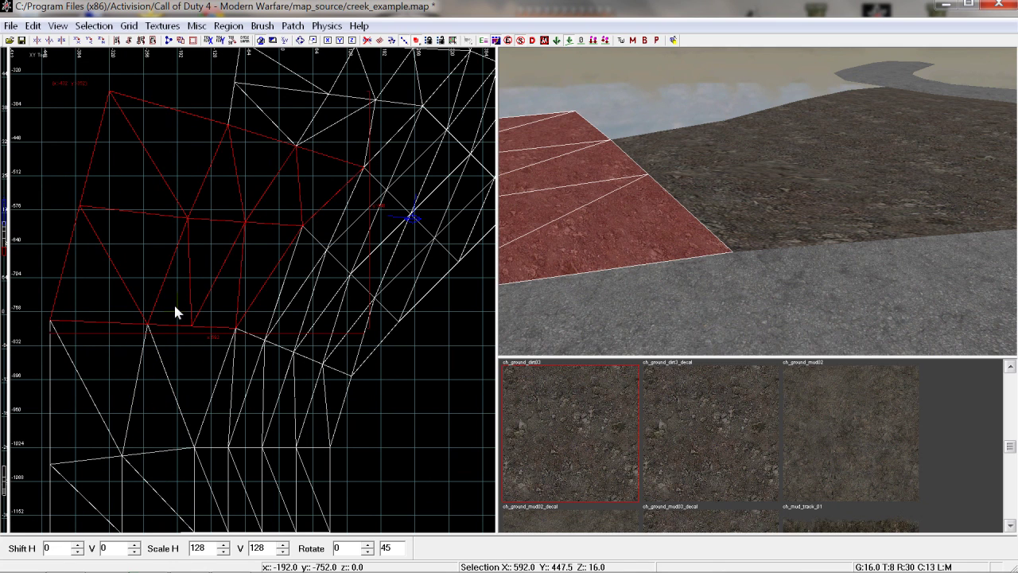
key(v)
scroll(174, 311, up, 1)
drag(94, 311, 184, 370)
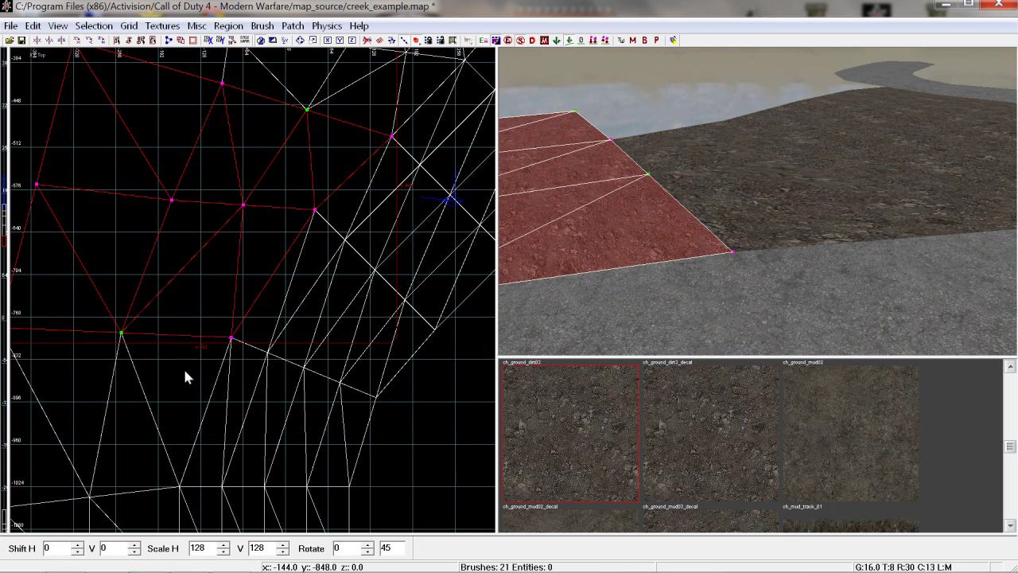
key(Escape)
Show vertices on the lower-left patch and its neighbour, then delete the stray square brush.
shift+click(171, 326)
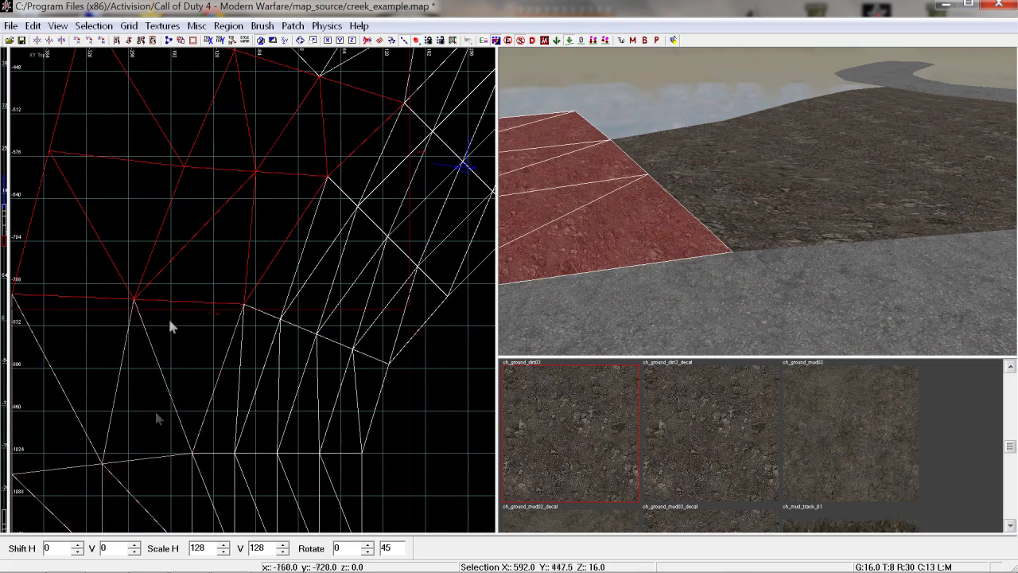
shift+click(155, 409)
key(v)
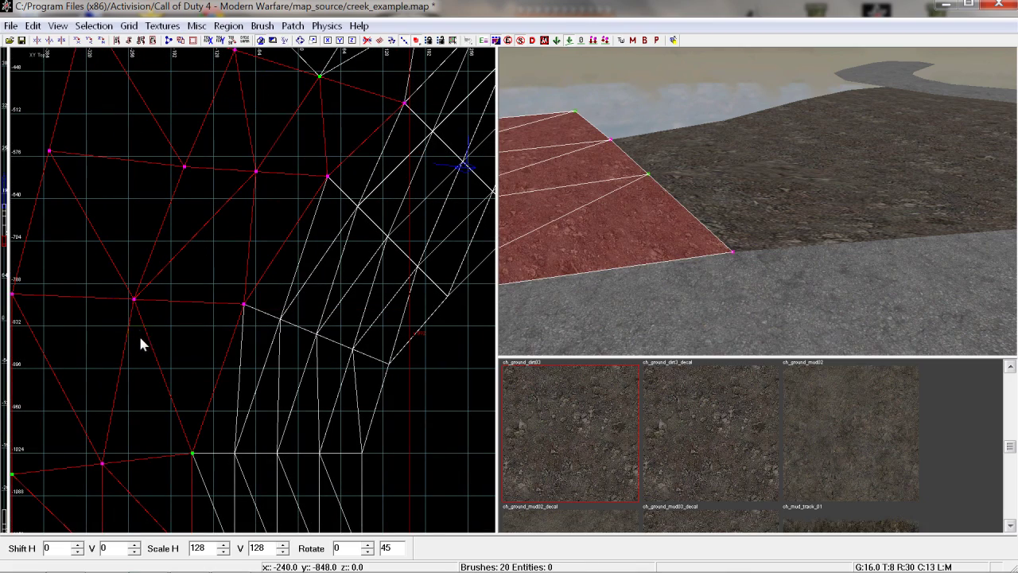
scroll(139, 344, down, 4)
key(Escape)
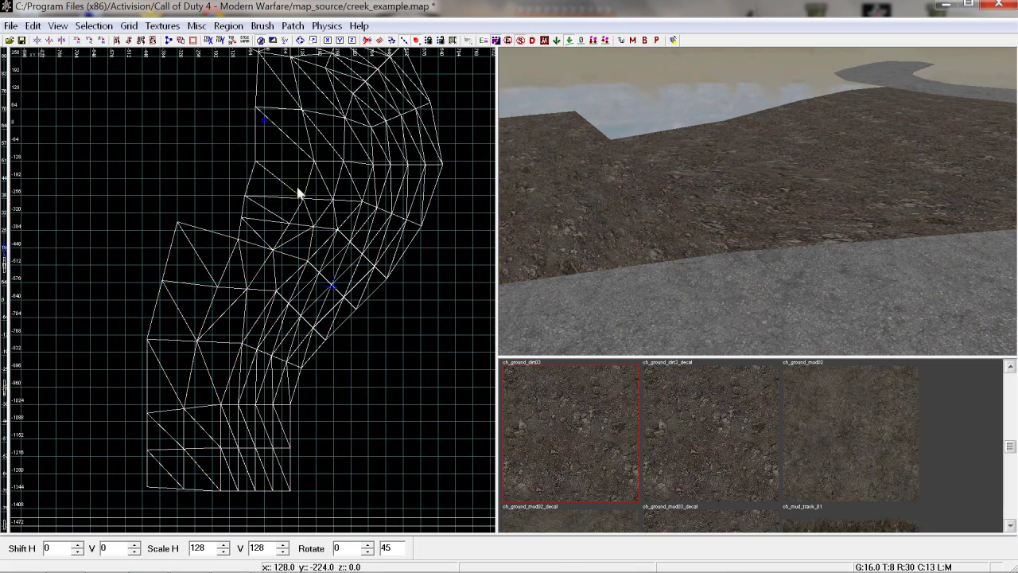
drag(253, 280, 219, 317)
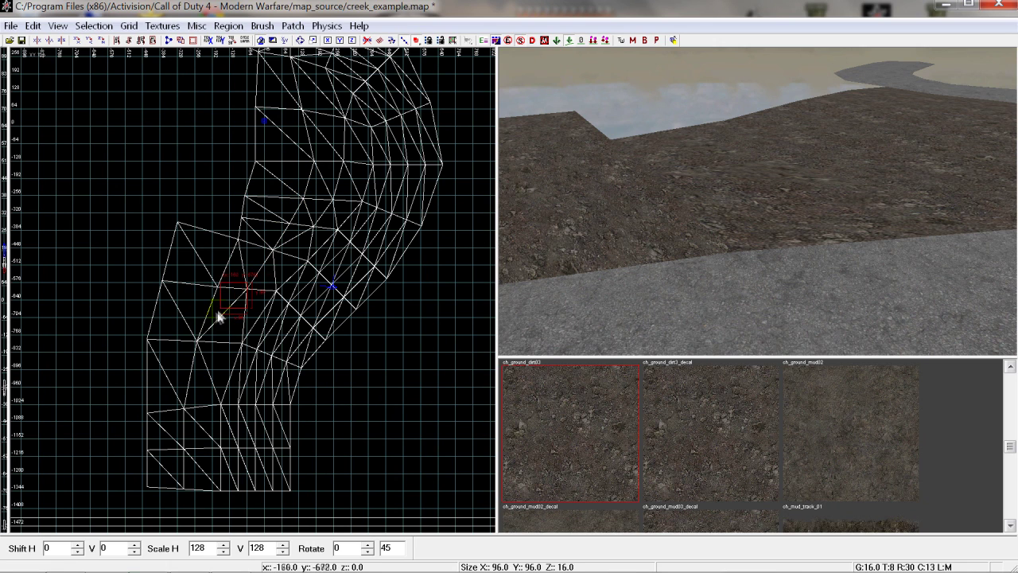
key(BackSpace)
Marquee-select all road-side patches and CAP-fit the ch_ground_dirt03 texture across them.
shift+drag(193, 411, 285, 123)
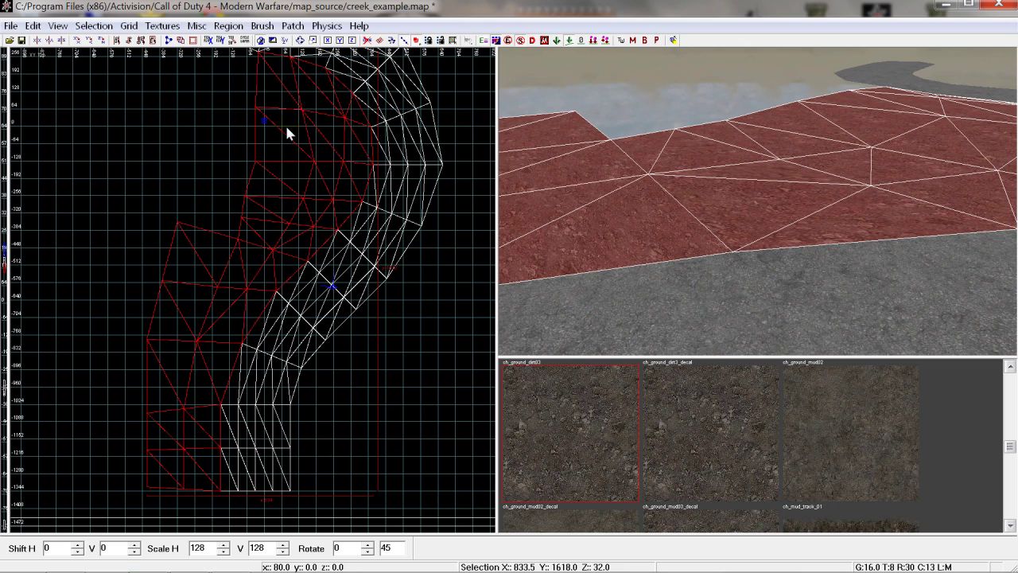
key(s)
click(289, 298)
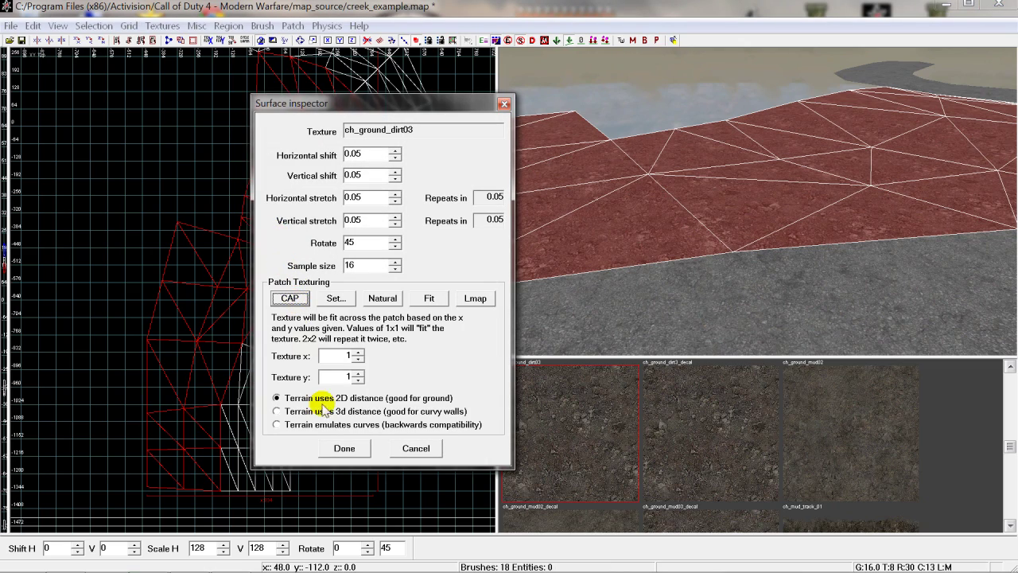
click(342, 449)
mouse_move(632, 291)
right_down()
mouse_move(659, 266)
mouse_move(613, 279)
right_up()
key(Escape)
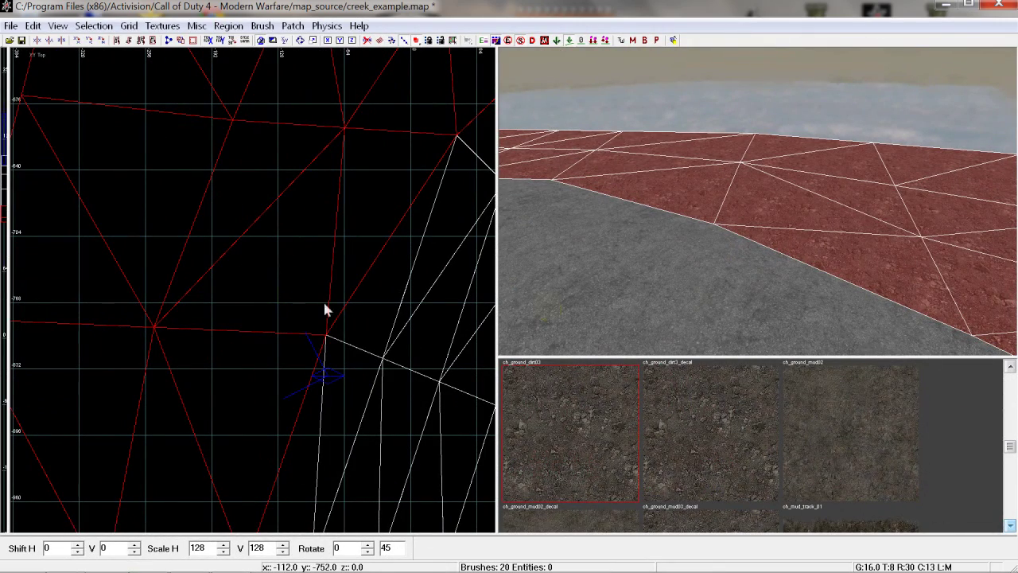
mouse_move(735, 273)
right_down()
mouse_move(756, 267)
mouse_move(735, 278)
right_up()
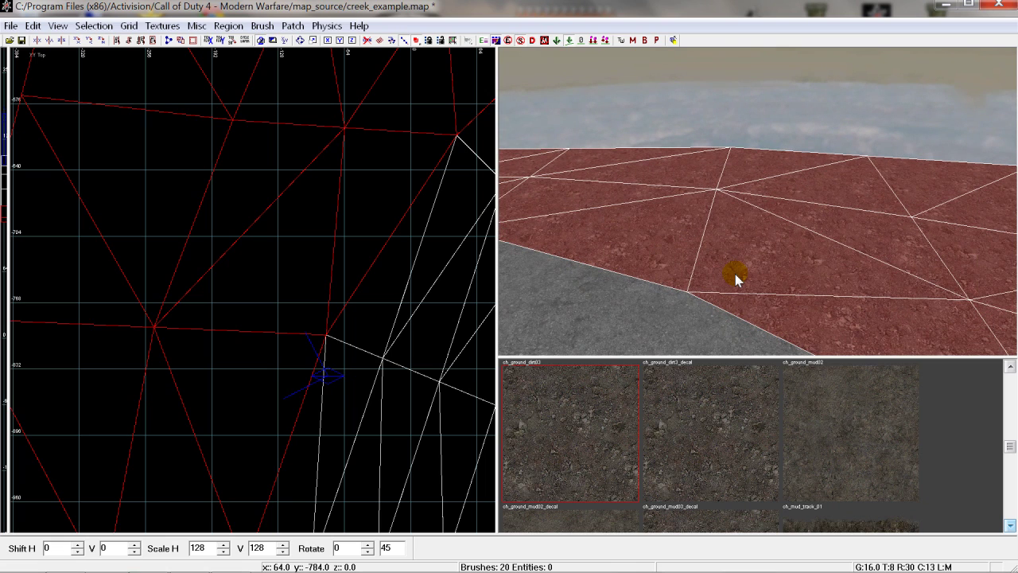
scroll(134, 357, down, 1)
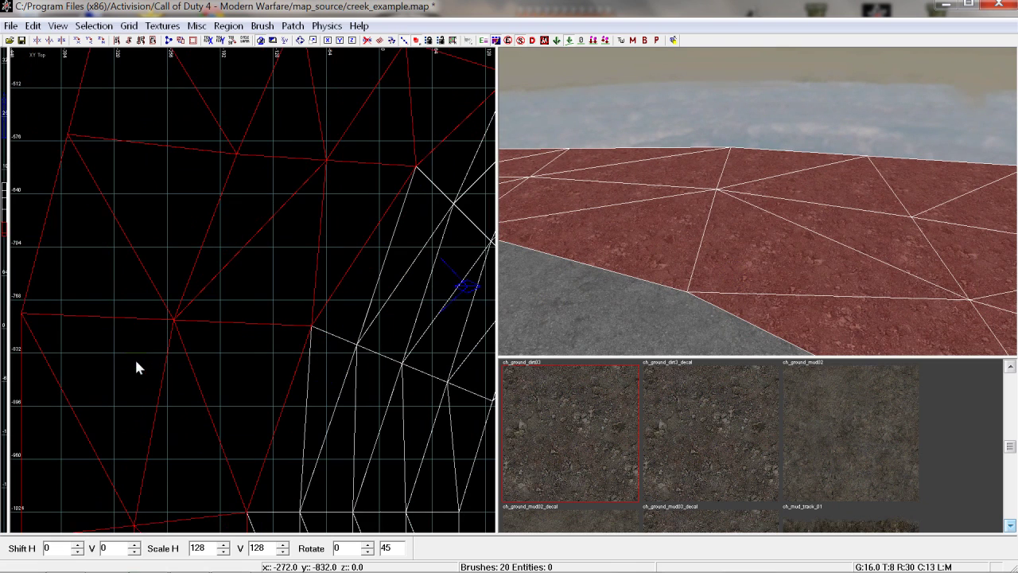
shift+click(798, 307)
shift+click(742, 251)
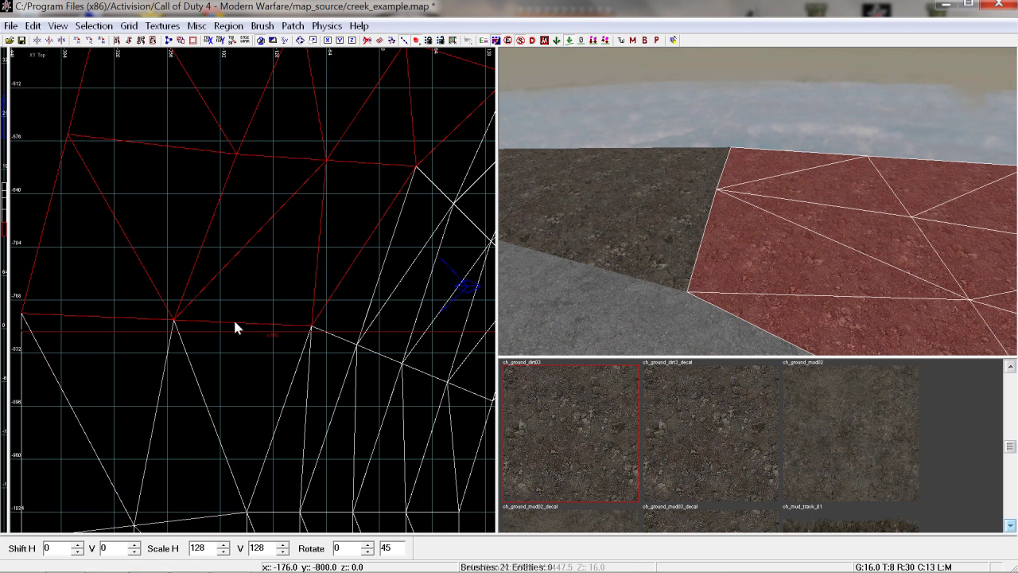
scroll(179, 342, down, 1)
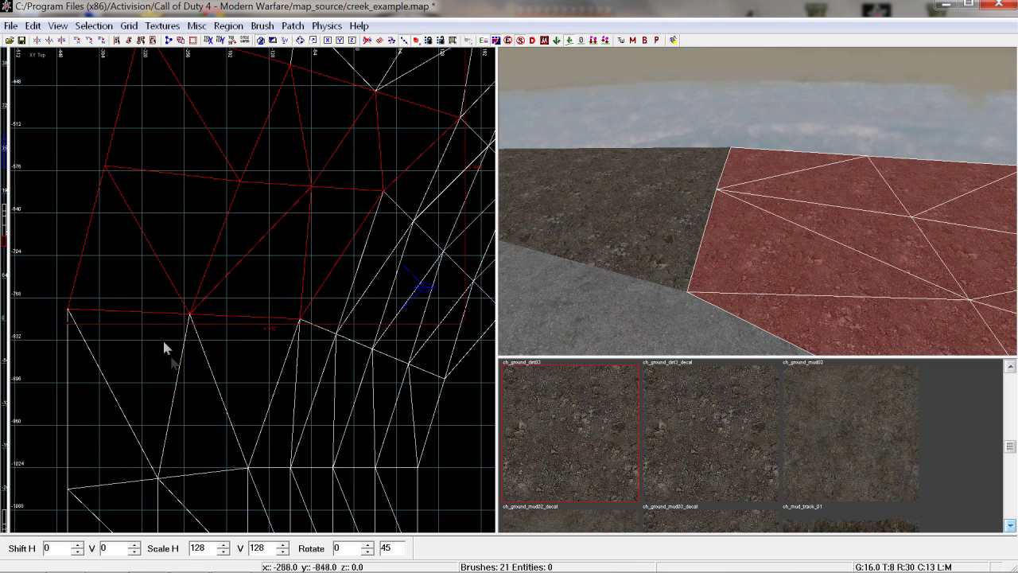
shift+click(190, 402)
right_drag(190, 406, 191, 388)
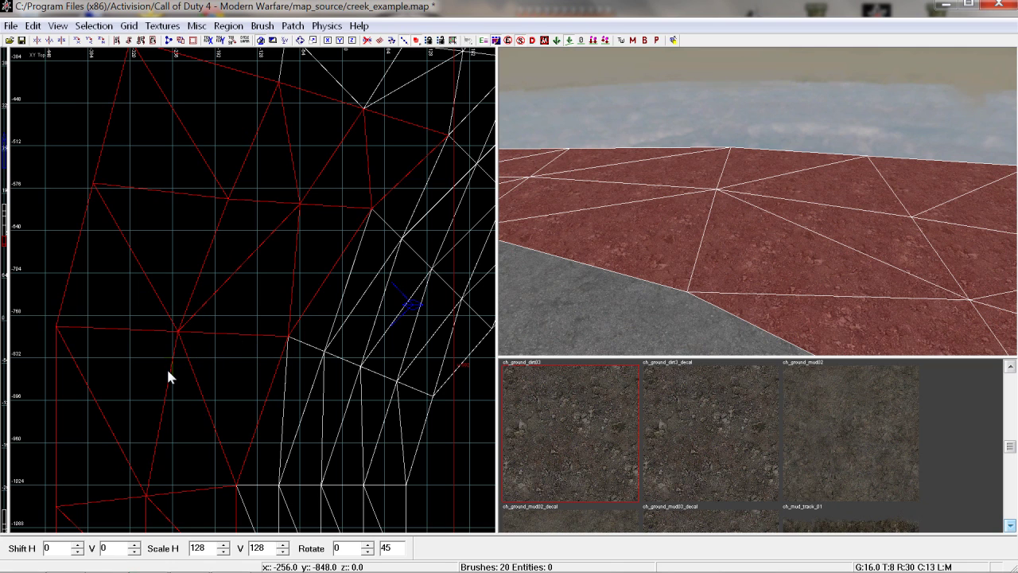
scroll(166, 367, up, 1)
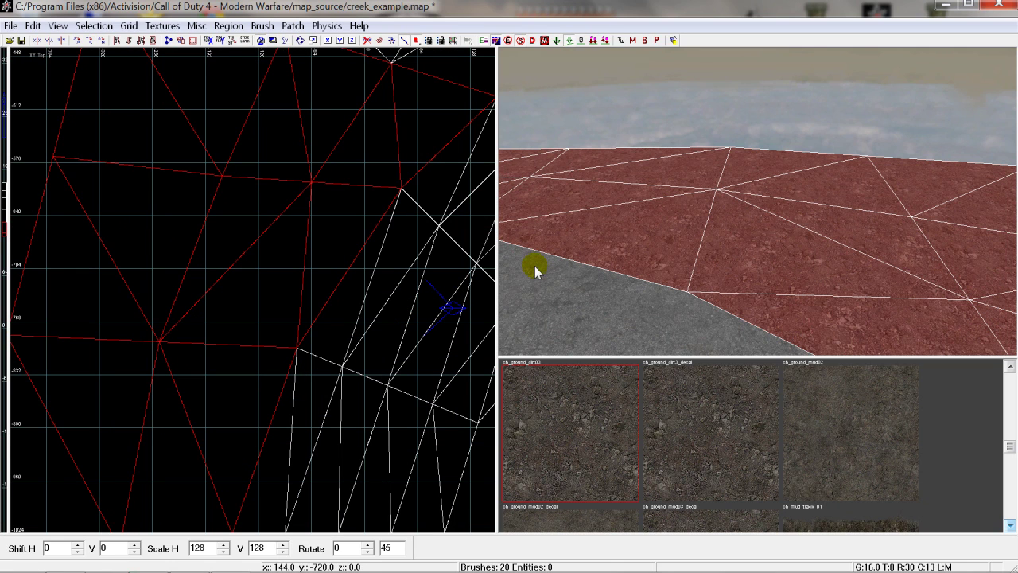
key(Escape)
shift+click(802, 238)
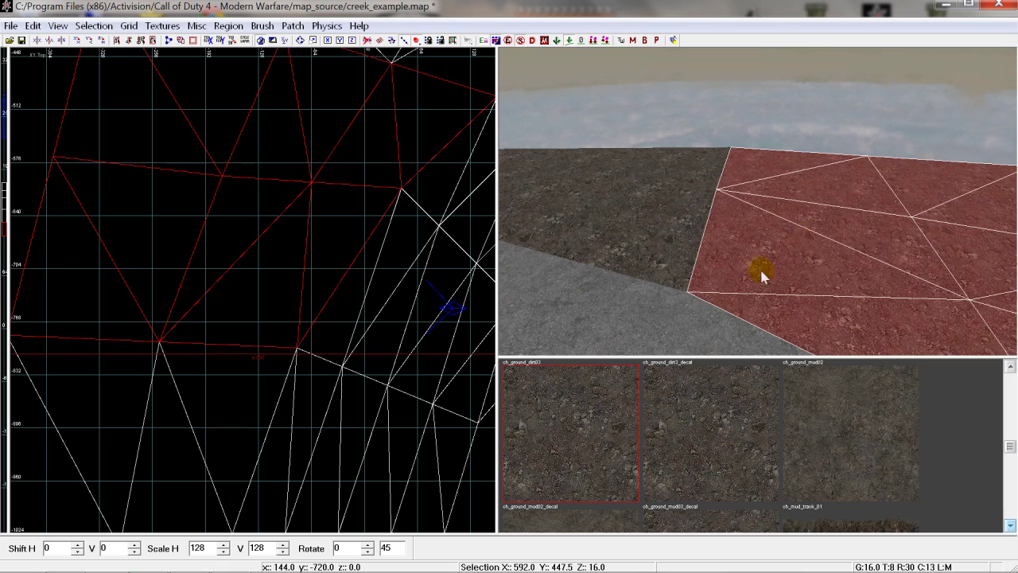
right_click(761, 273)
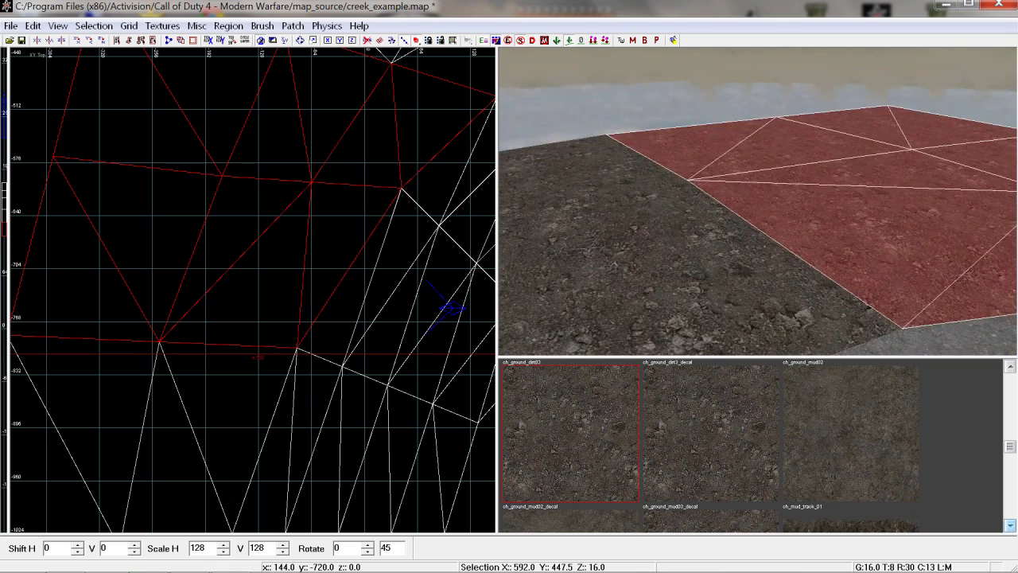
right_click(756, 265)
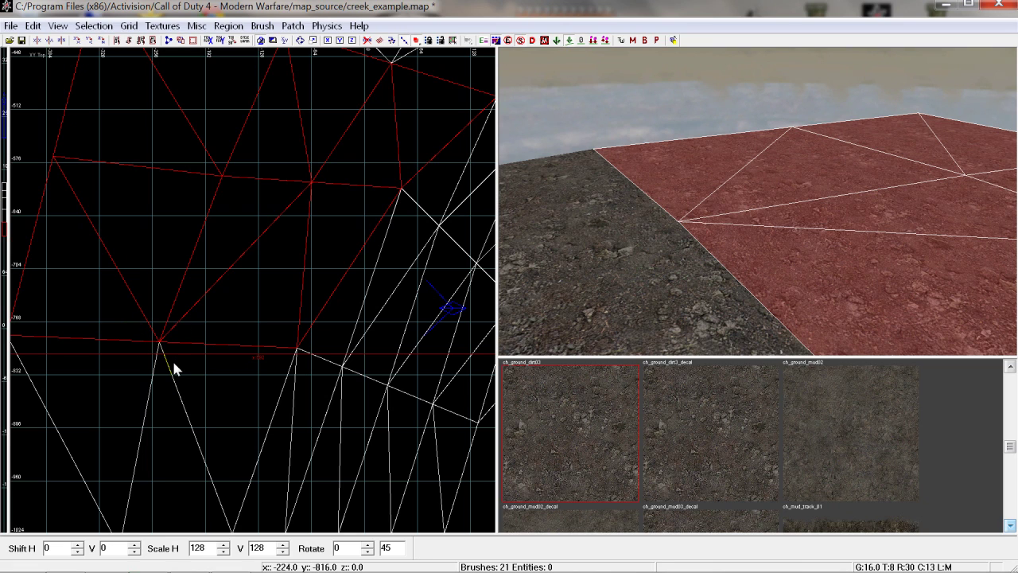
scroll(183, 381, up, 1)
scroll(185, 368, up, 1)
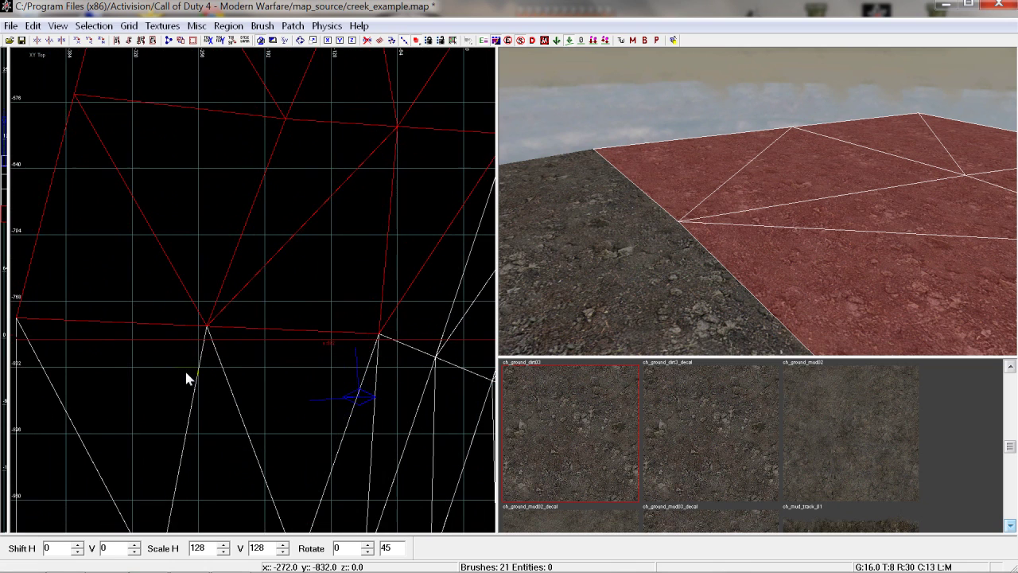
scroll(186, 372, up, 1)
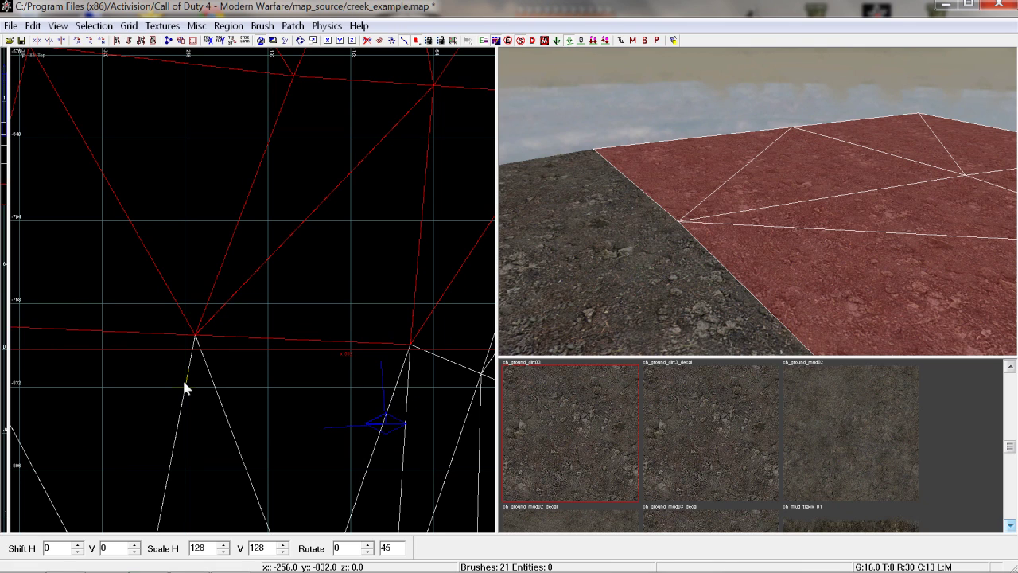
key(v)
Pick the extra vertex on the upper patch's bottom edge and snap it onto the adjacent vertex.
drag(127, 282, 278, 419)
mouse_move(195, 341)
mouse_down()
mouse_move(169, 307)
mouse_move(146, 316)
mouse_up()
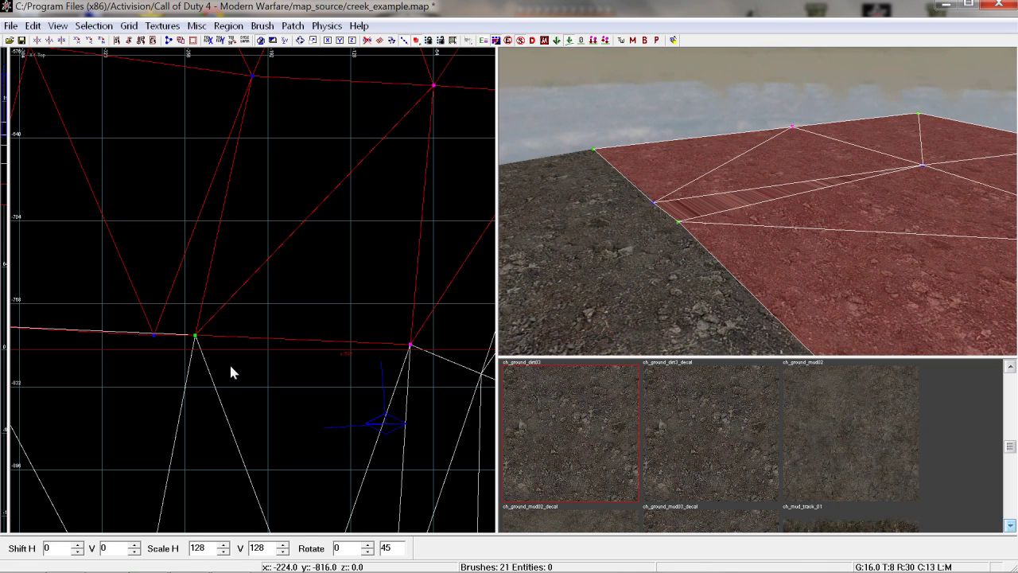
click(144, 336)
click(163, 339)
scroll(280, 354, down, 2)
scroll(198, 374, down, 2)
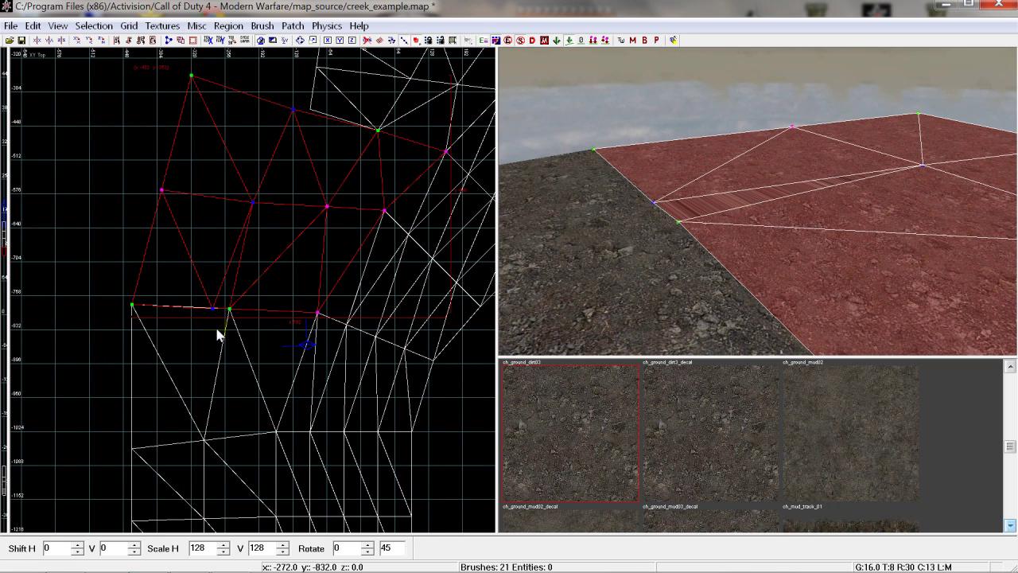
scroll(218, 337, up, 1)
scroll(207, 322, up, 1)
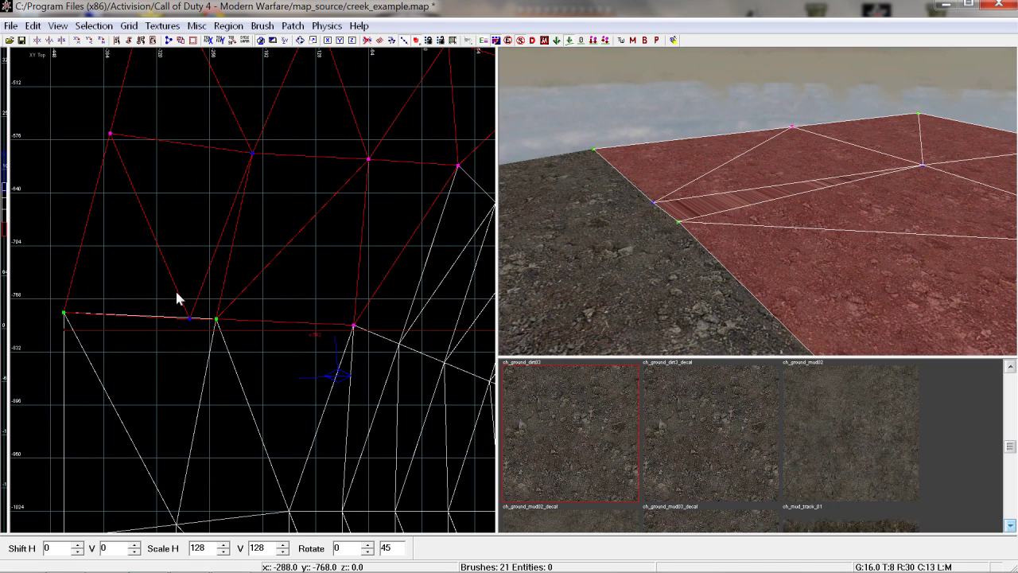
key(ctrl+z)
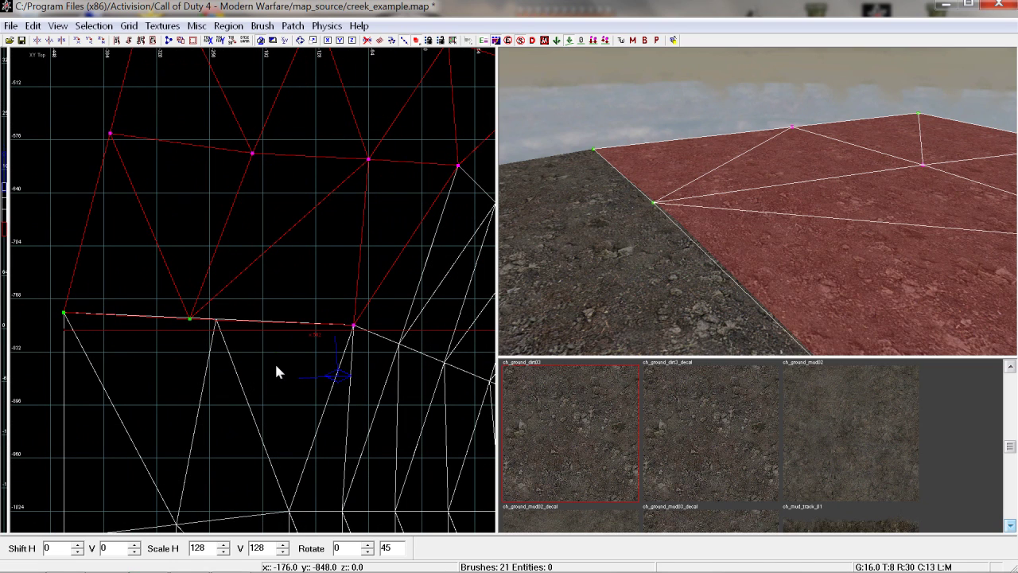
key(Escape)
Select both terrain patches and join them into a single patch.
shift+click(226, 255)
shift+click(235, 372)
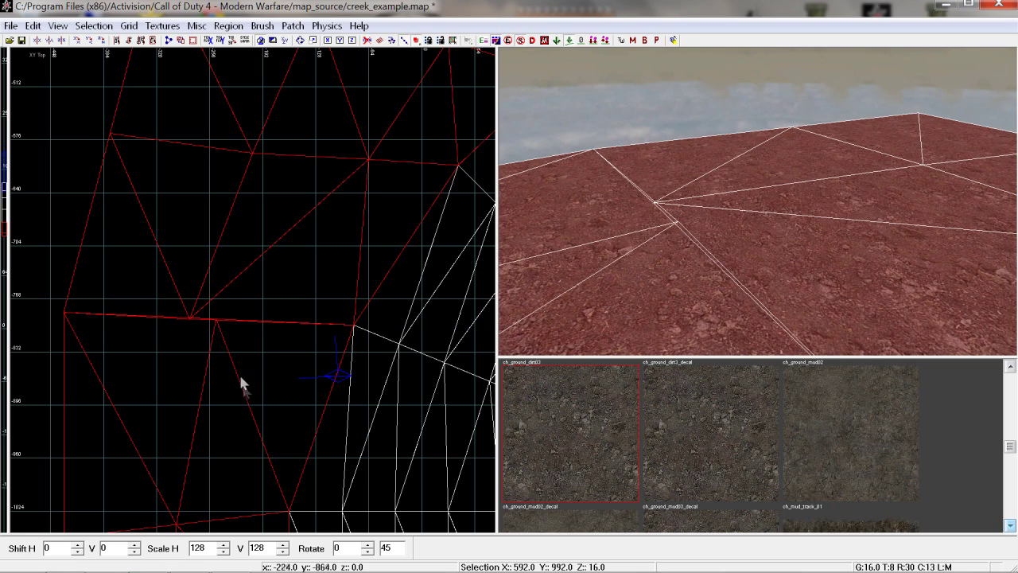
drag(215, 320, 190, 318)
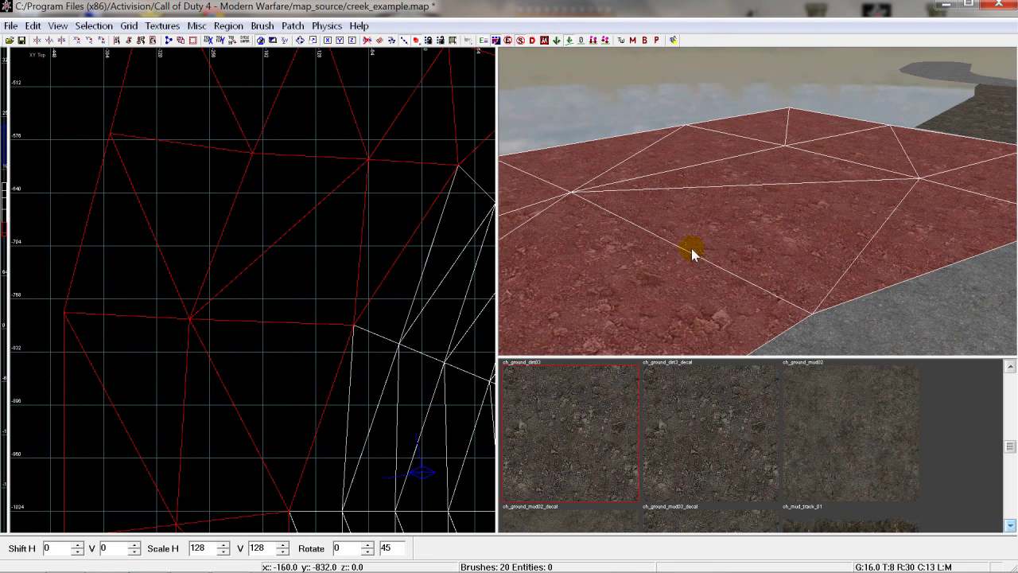
right_click(692, 249)
right_click(692, 248)
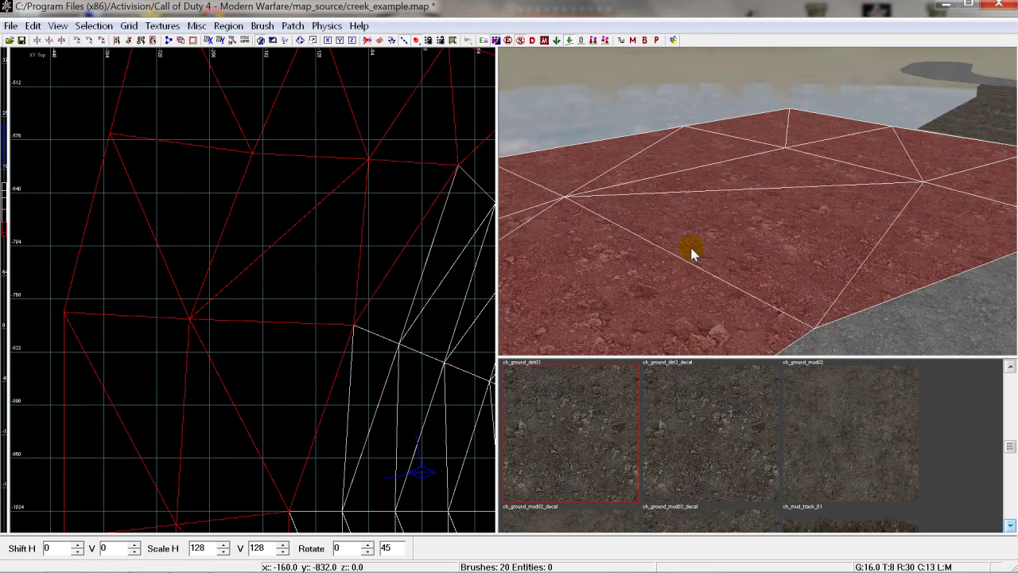
Refit the joined patch's dirt texture in the Surface Inspector, trying Natural, CAP and lightmap fitting.
key(s)
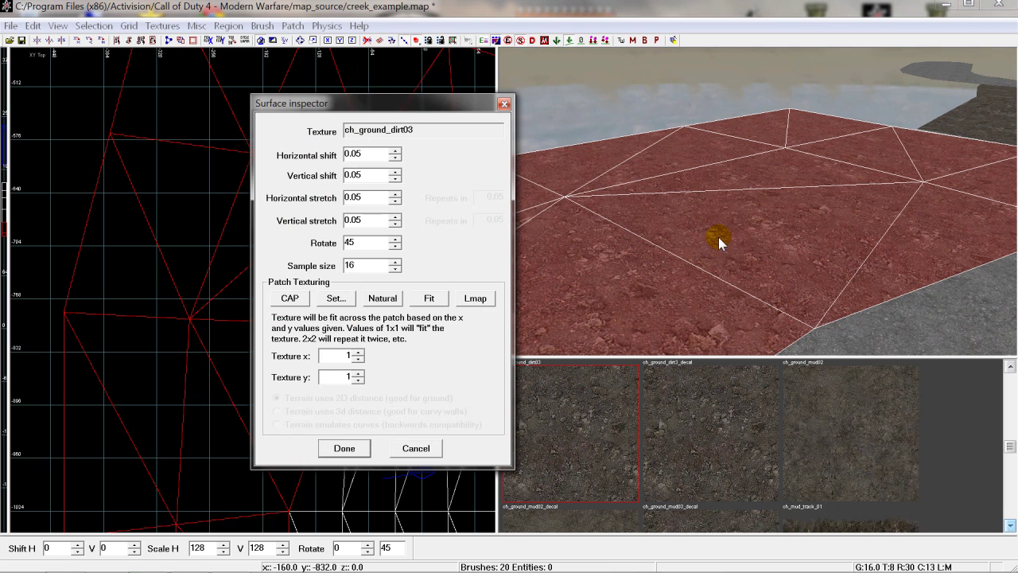
click(389, 304)
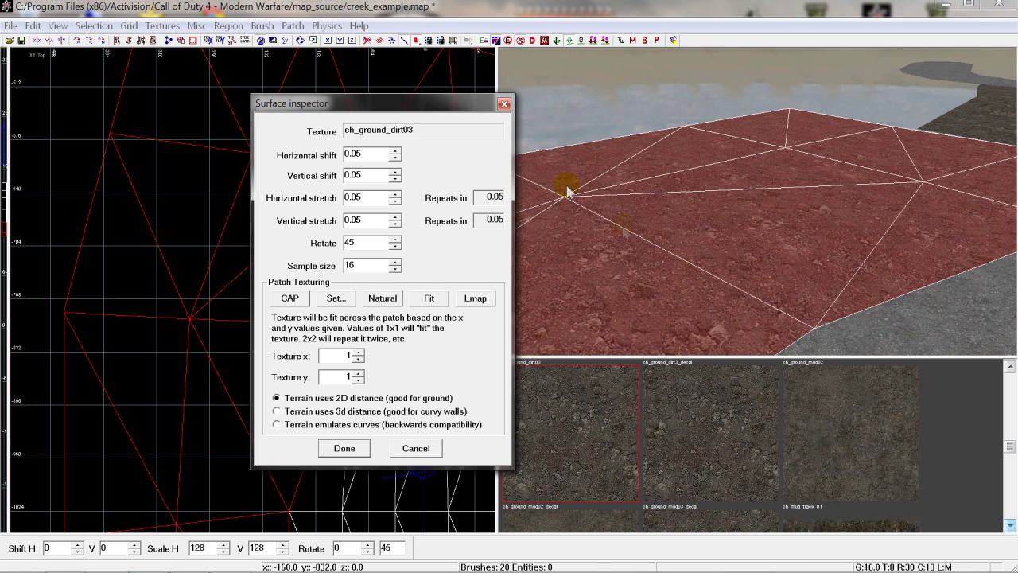
click(390, 300)
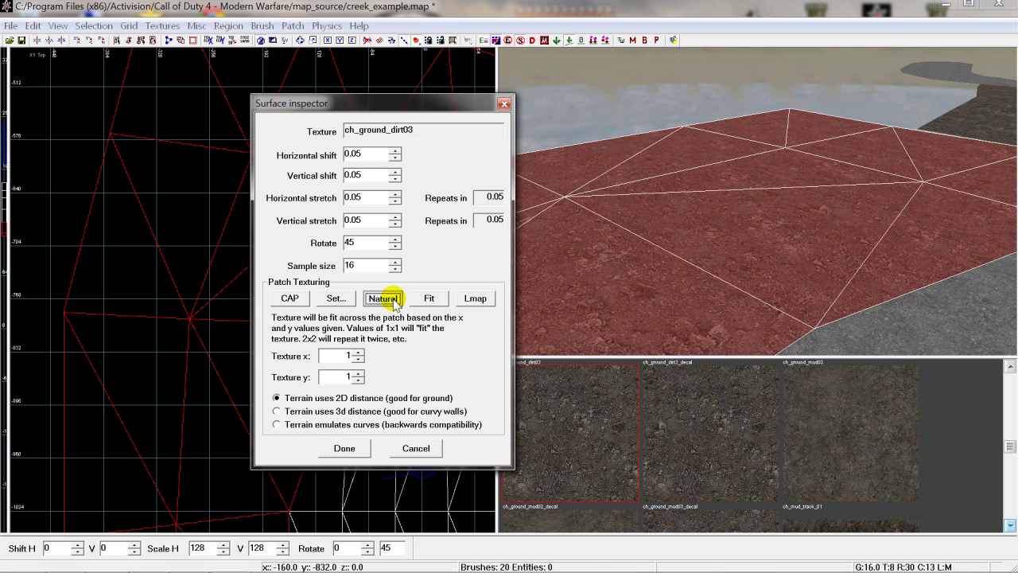
right_drag(743, 289, 748, 263)
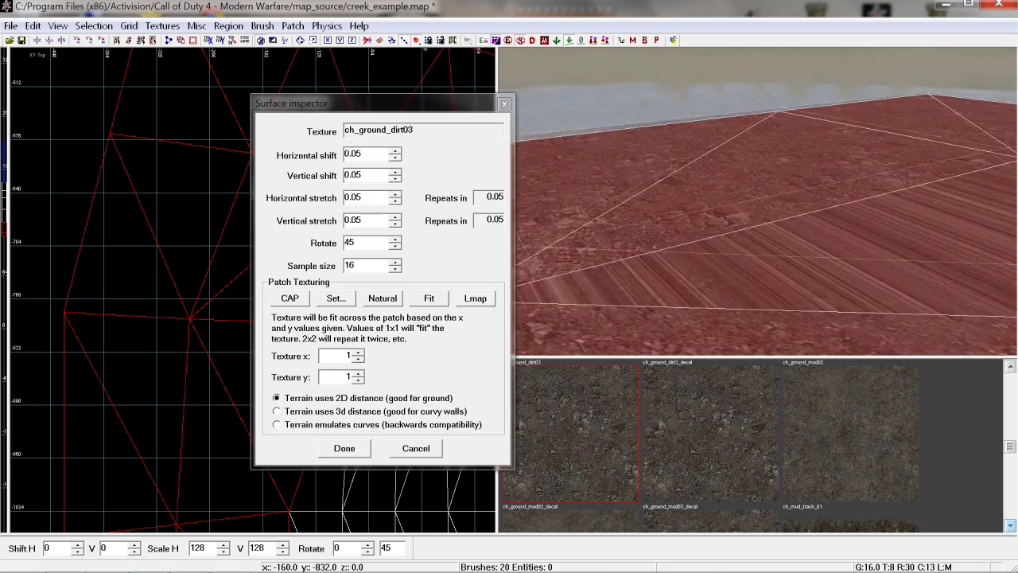
right_drag(749, 286, 622, 278)
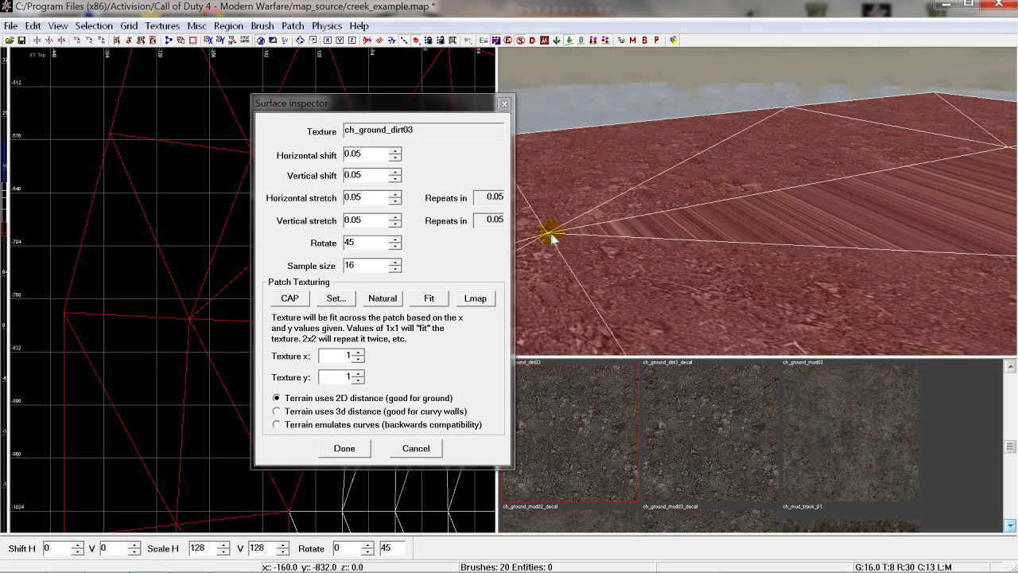
right_drag(551, 237, 637, 238)
click(290, 300)
click(291, 301)
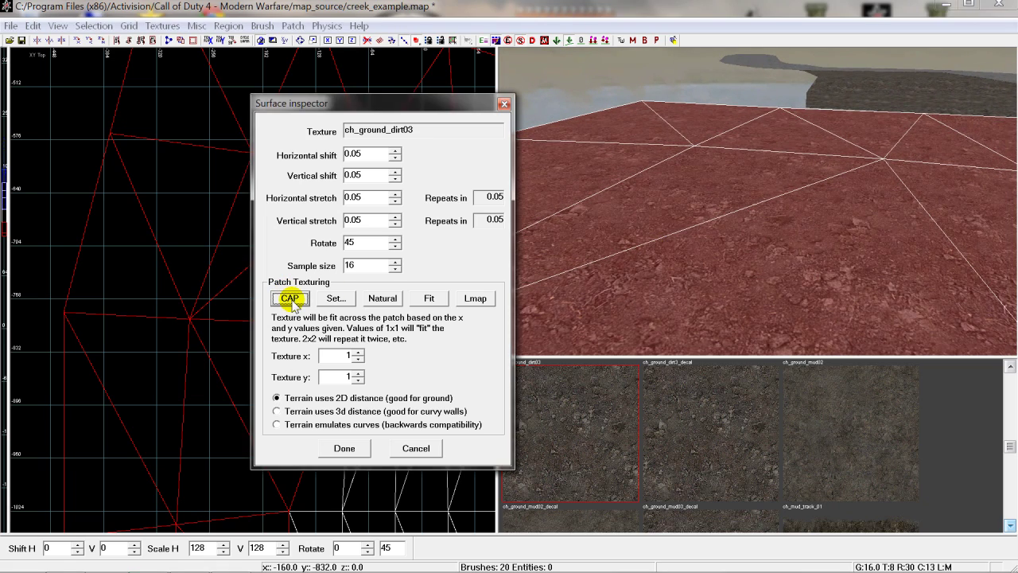
click(475, 300)
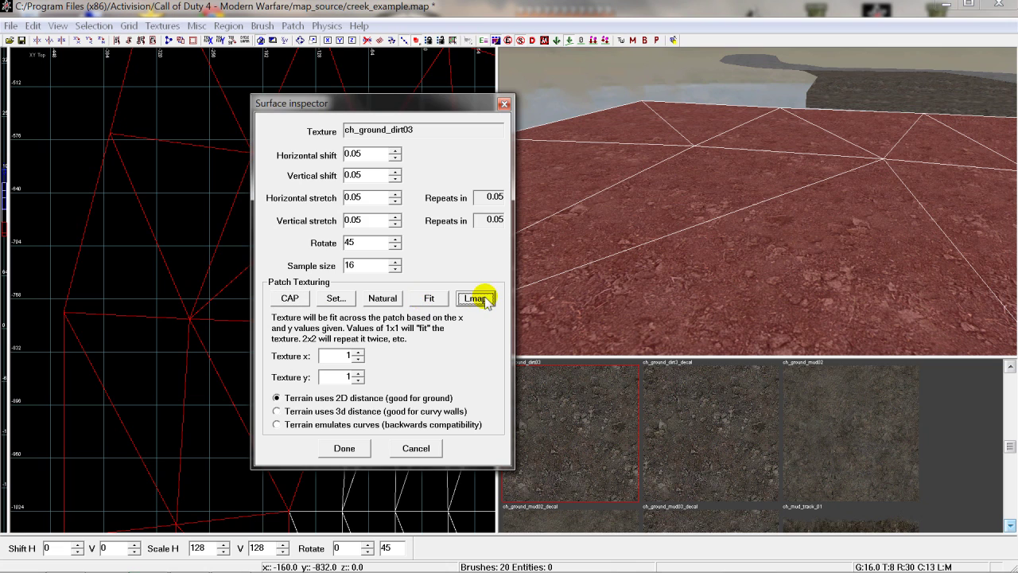
click(343, 448)
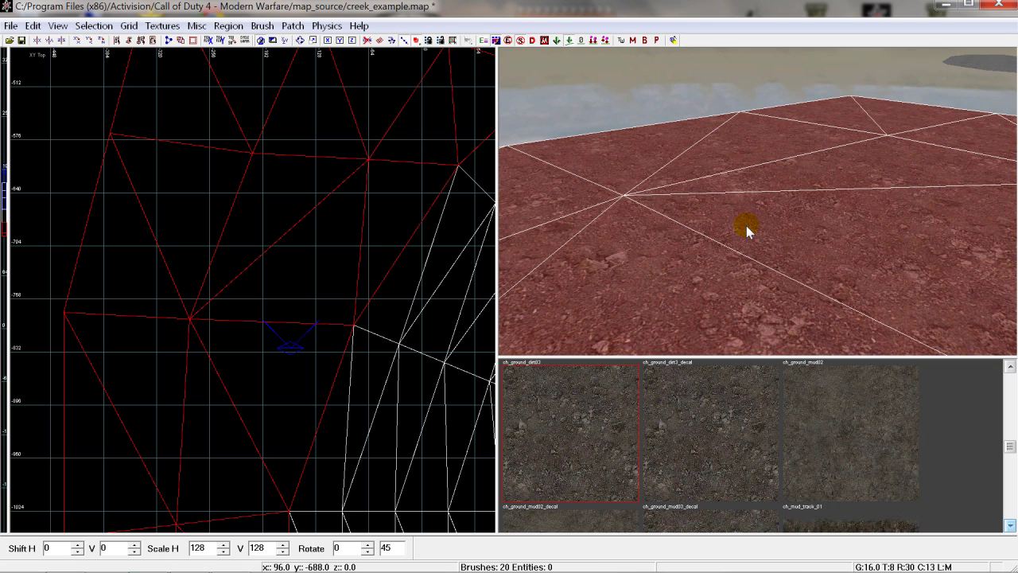
Reapply Natural then CAP fitting so the dirt lies evenly without streaks, and deselect.
key(s)
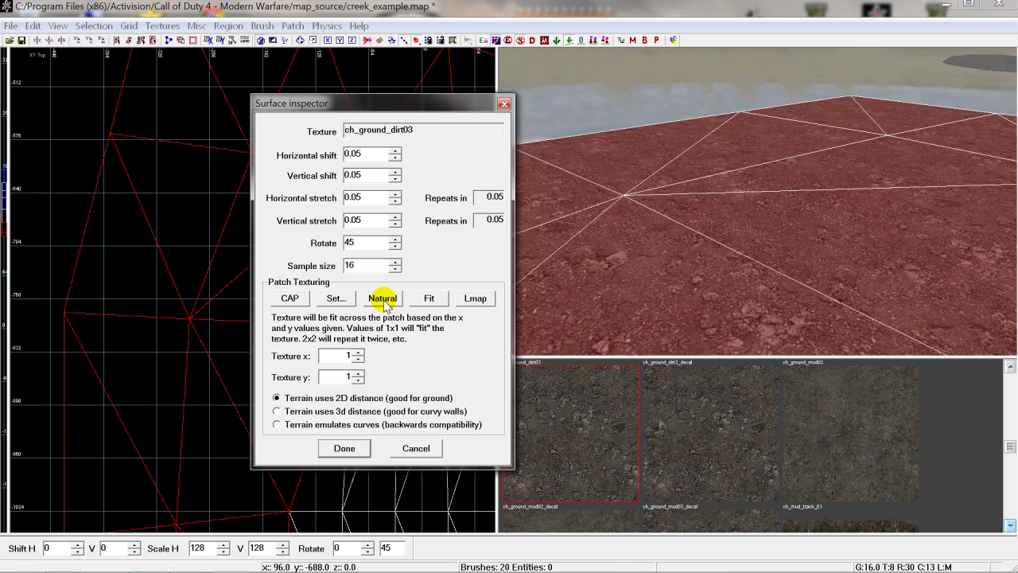
click(382, 300)
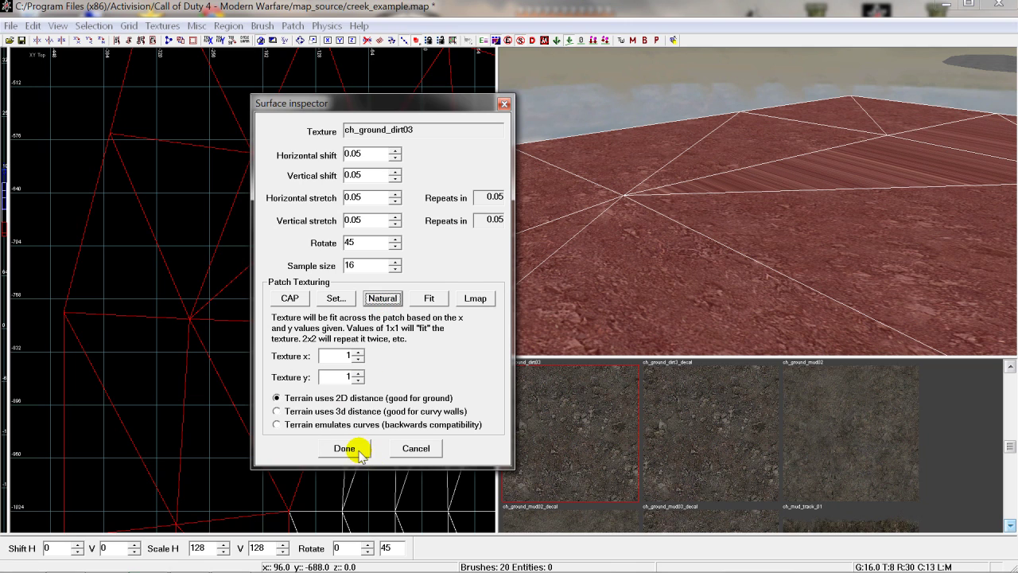
click(291, 299)
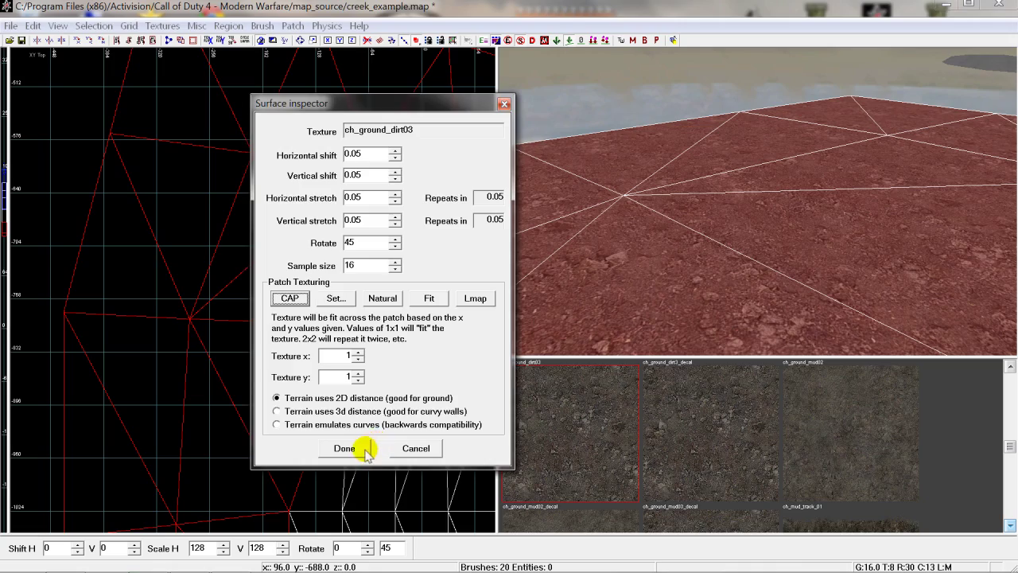
click(344, 447)
key(Escape)
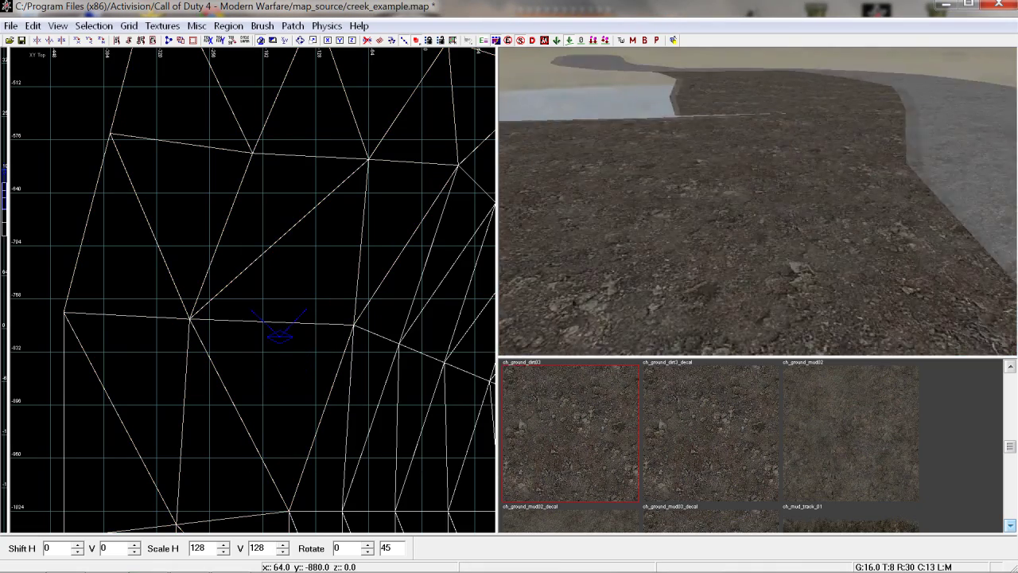
shift+click(761, 152)
shift+click(756, 183)
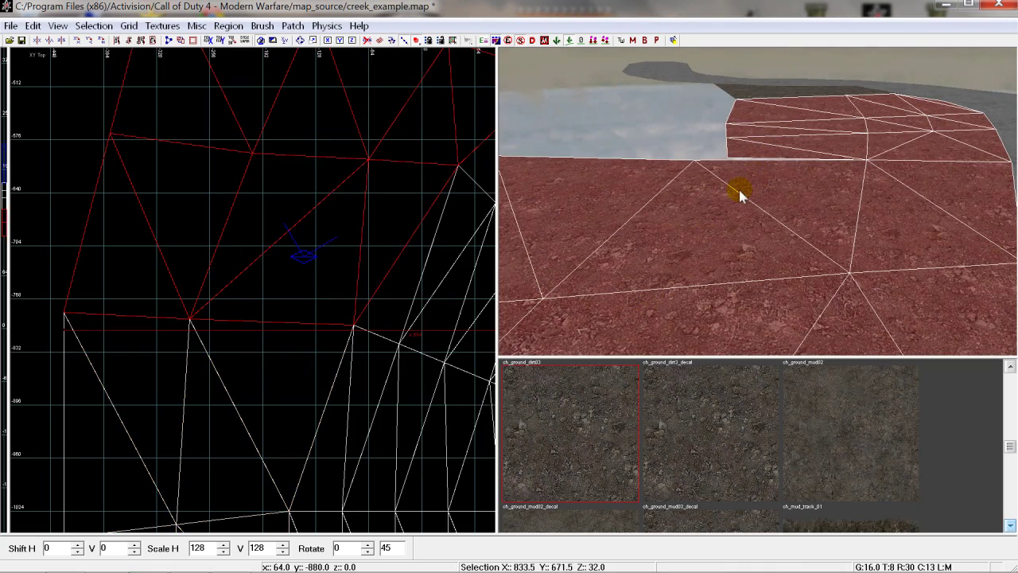
key(v)
mouse_move(635, 184)
mouse_down()
mouse_move(711, 221)
mouse_move(721, 254)
mouse_up()
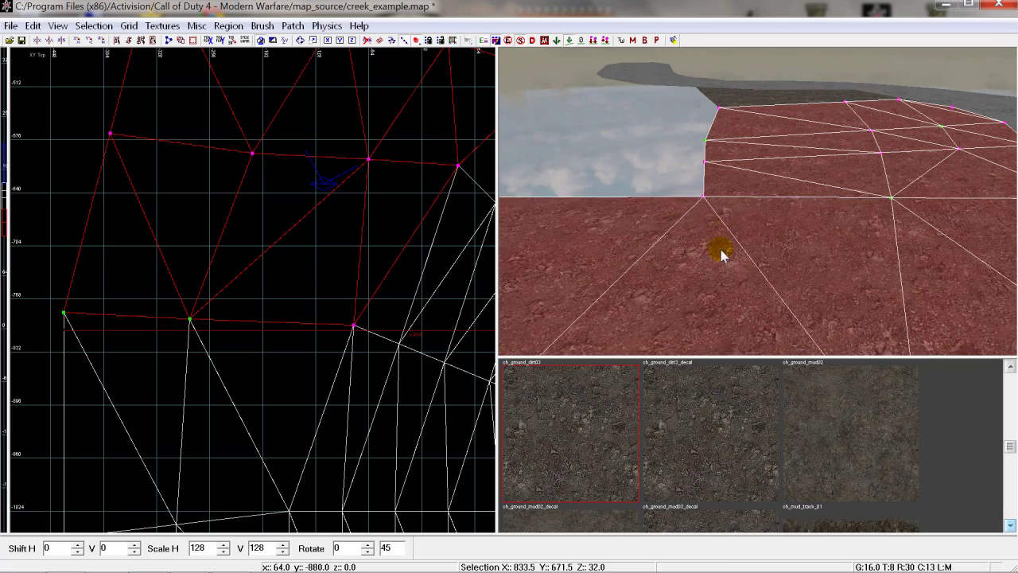
key(Escape)
scroll(321, 289, down, 2)
scroll(228, 301, down, 2)
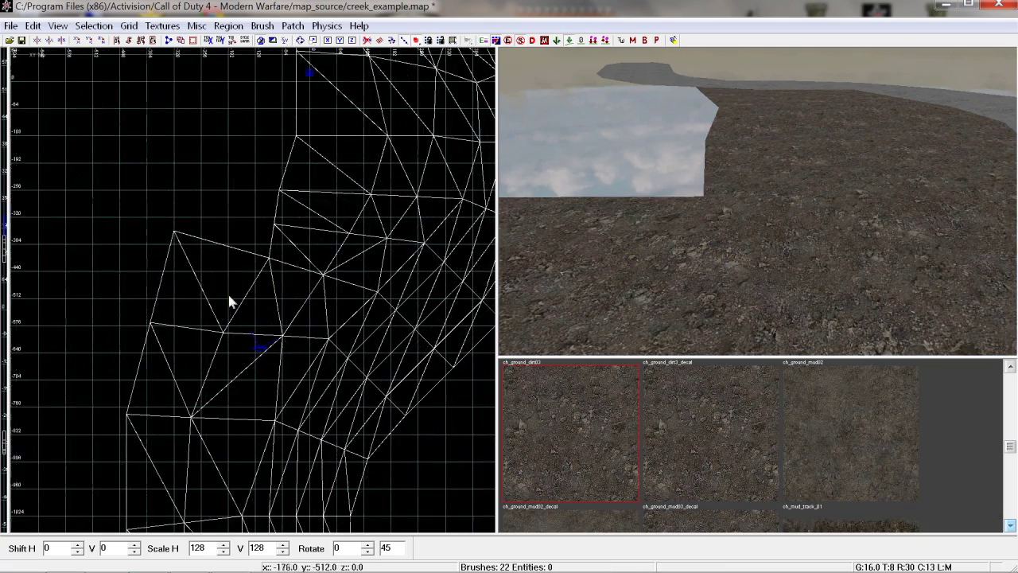
scroll(253, 288, down, 2)
scroll(253, 288, down, 1)
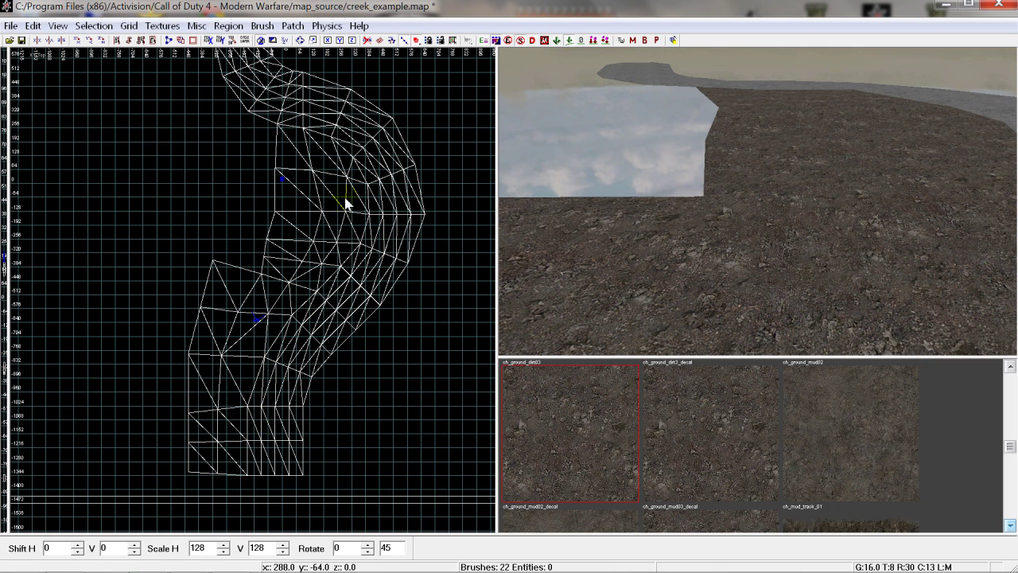
scroll(273, 244, down, 1)
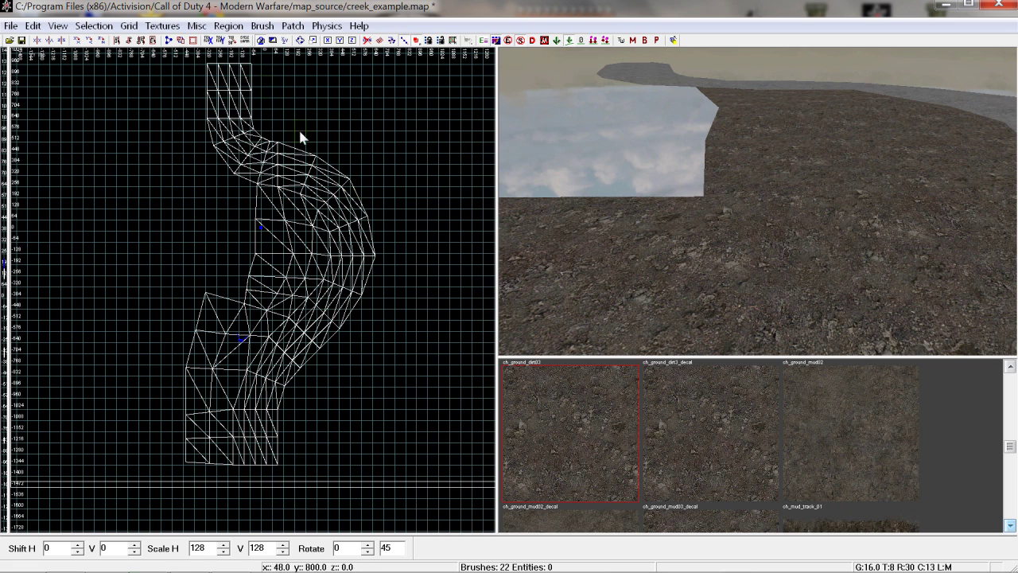
click(704, 269)
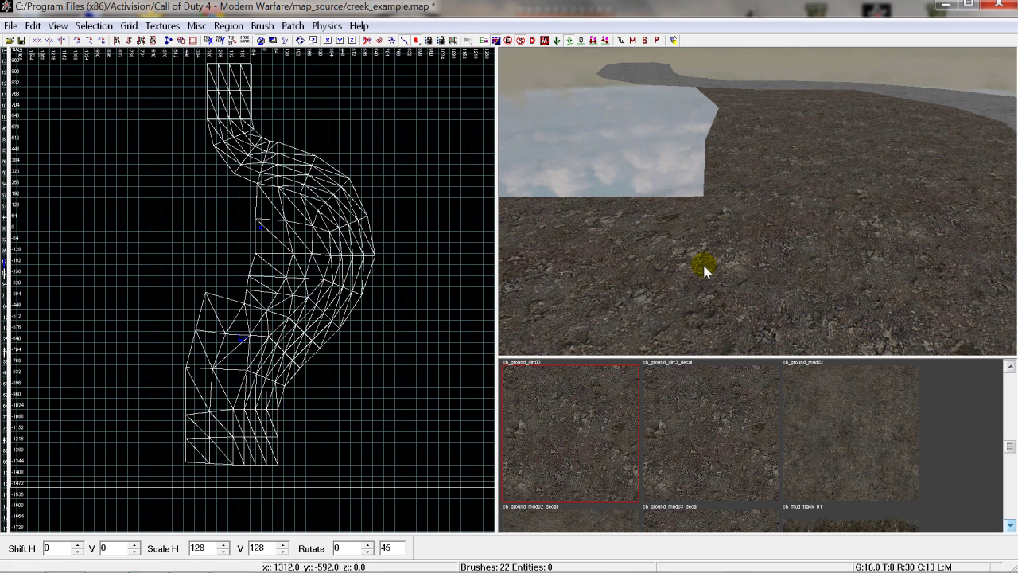